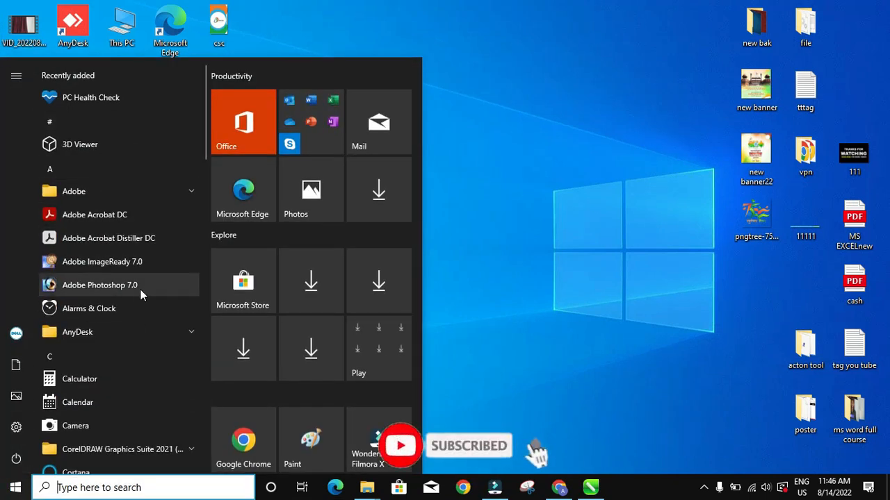
# - Launch Adobe Photoshop 7.0 from the Windows Start menu
pyautogui.click(115, 285)
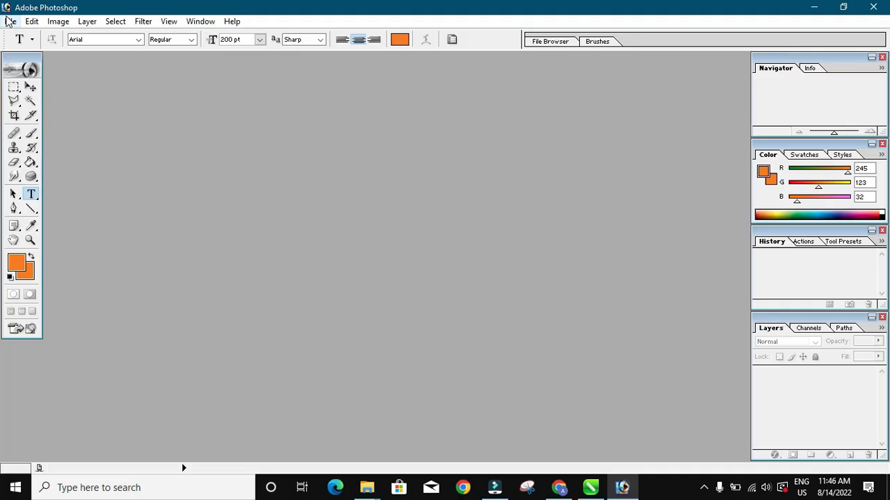
# - Start a new Custom-size document and switch its width units from pixels to inches
pyautogui.click(10, 22)
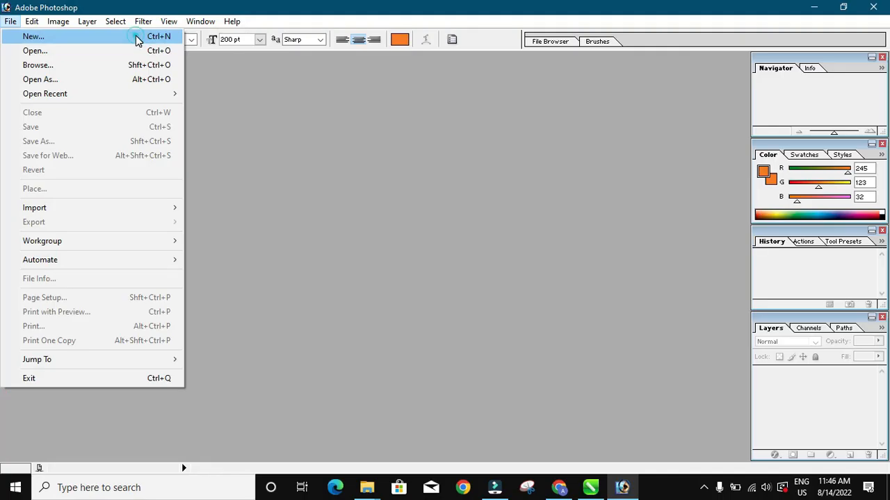
pyautogui.click(137, 41)
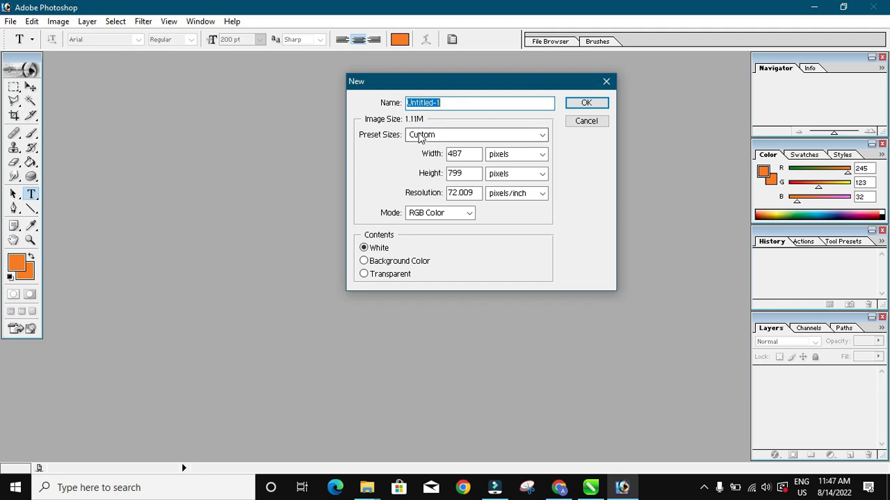
pyautogui.click(479, 136)
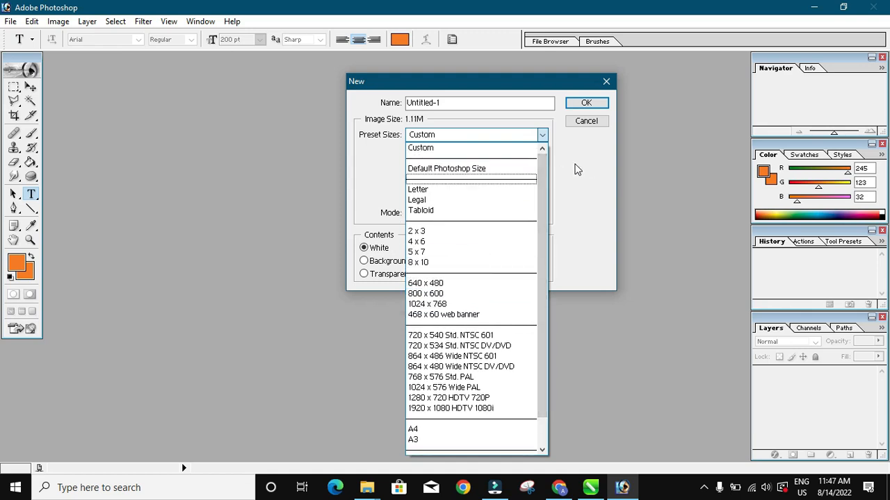
pyautogui.click(450, 154)
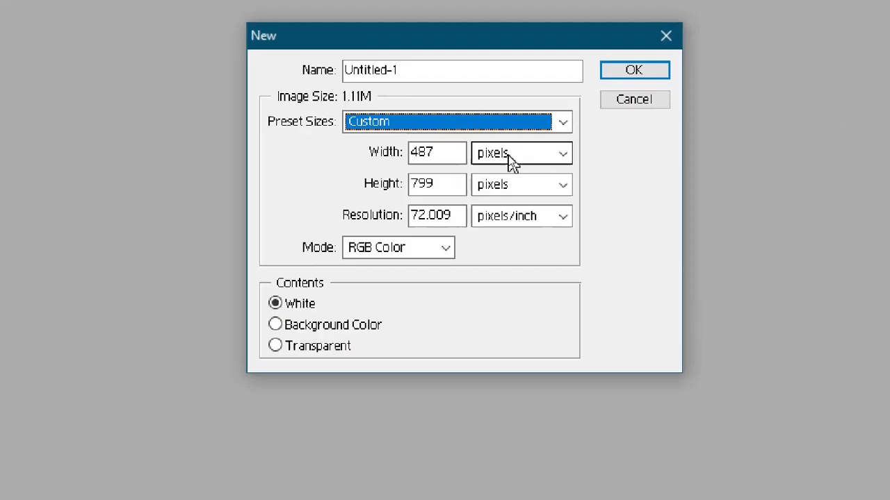
pyautogui.click(509, 155)
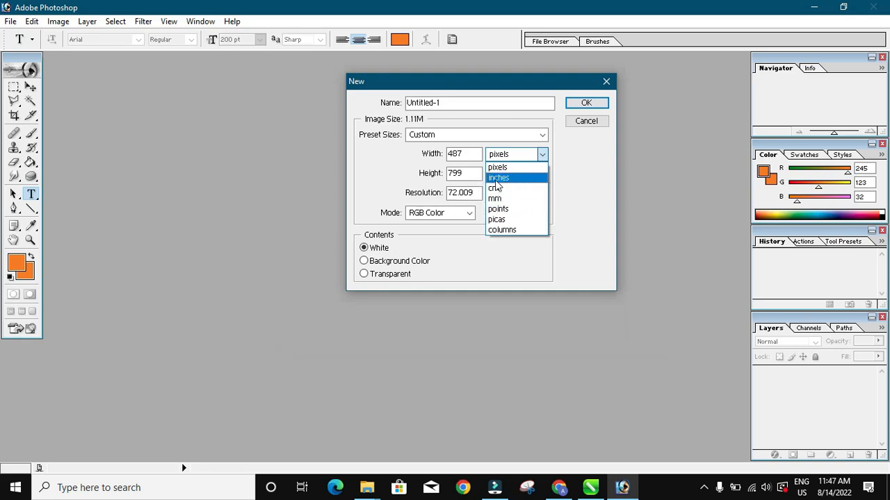
pyautogui.click(503, 178)
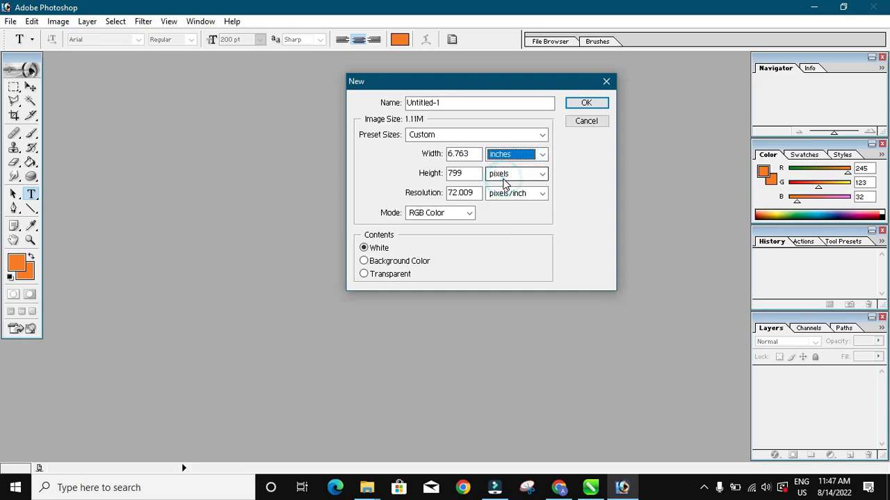
# - Create a 72 × 36 inch, 72 ppi document and shift its window right and down
pyautogui.click(507, 173)
pyautogui.click(508, 200)
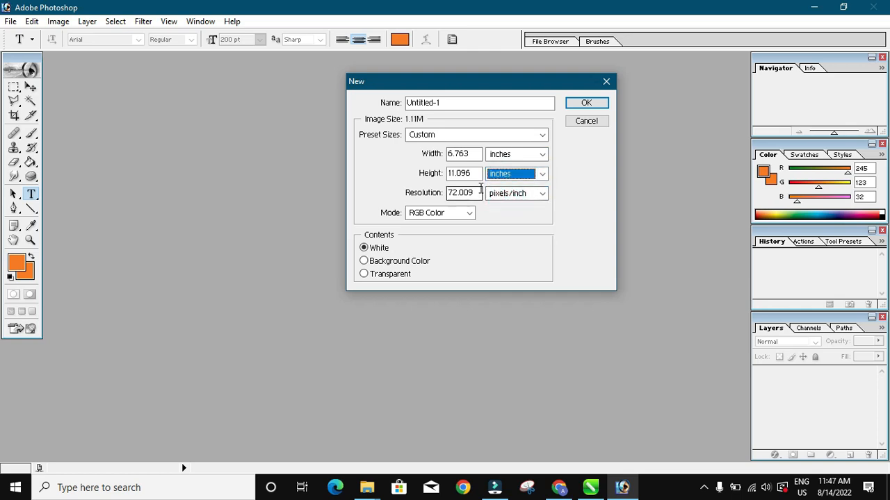
pyautogui.doubleClick(463, 154)
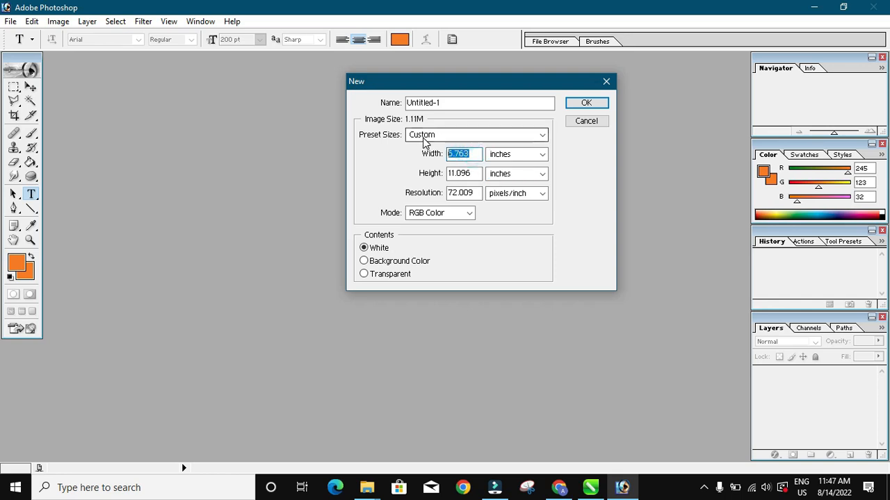
pyautogui.write('72')
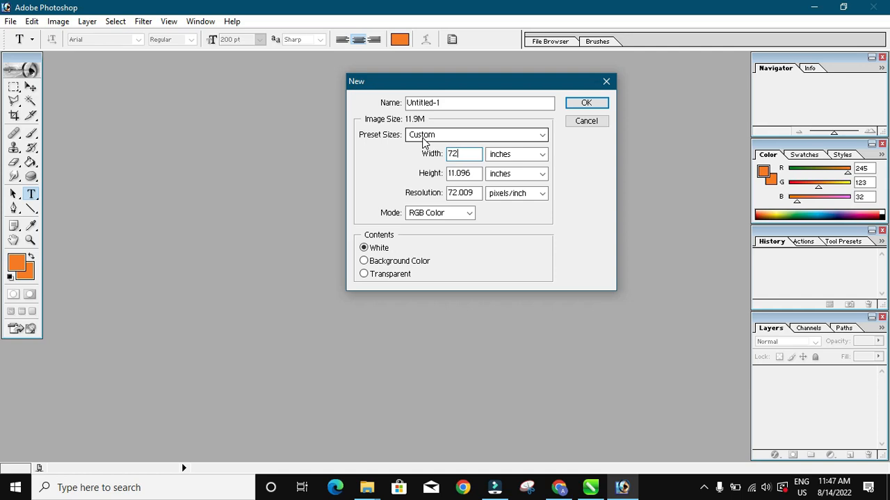
pyautogui.doubleClick(464, 173)
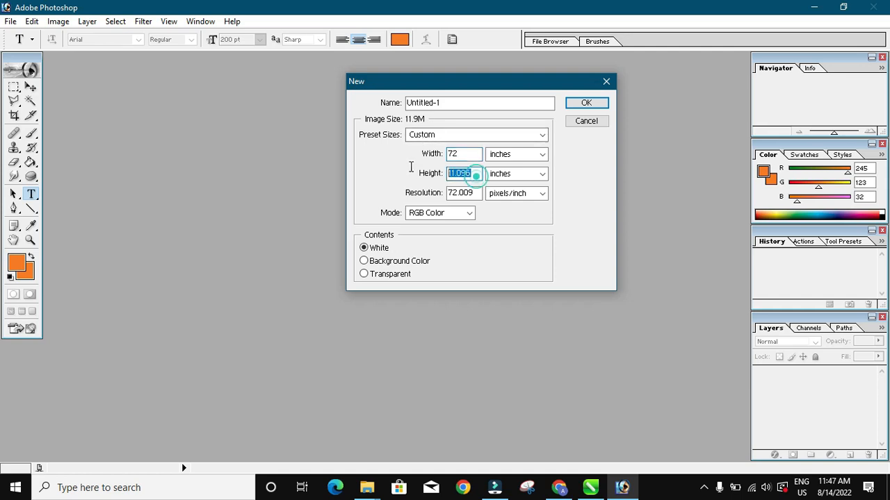
pyautogui.write('36')
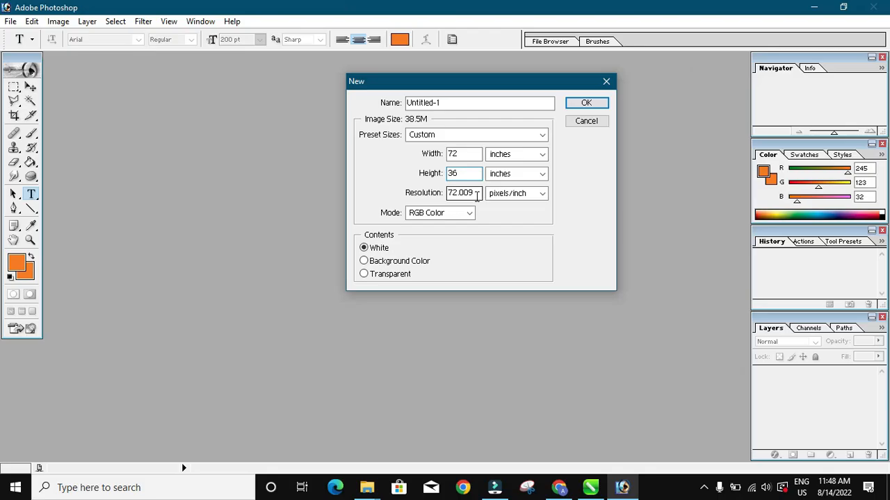
pyautogui.doubleClick(474, 196)
pyautogui.write('72')
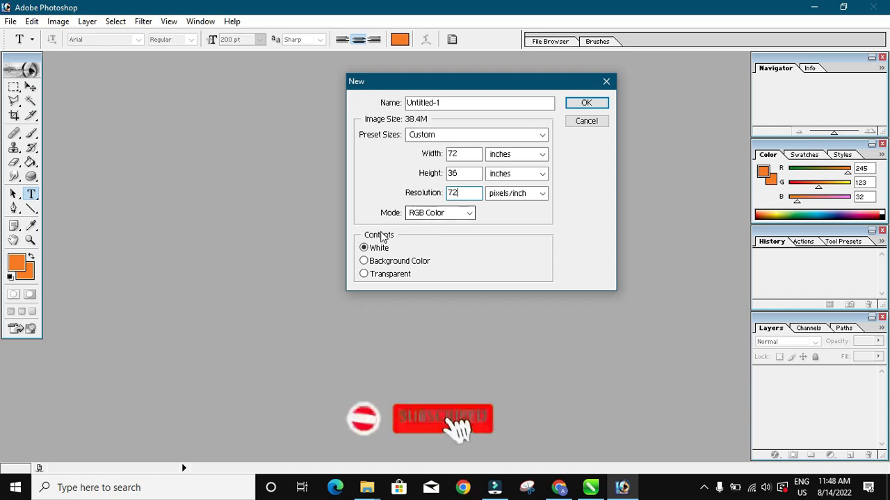
pyautogui.click(583, 103)
pyautogui.moveTo(400, 63); pyautogui.dragTo(461, 95)
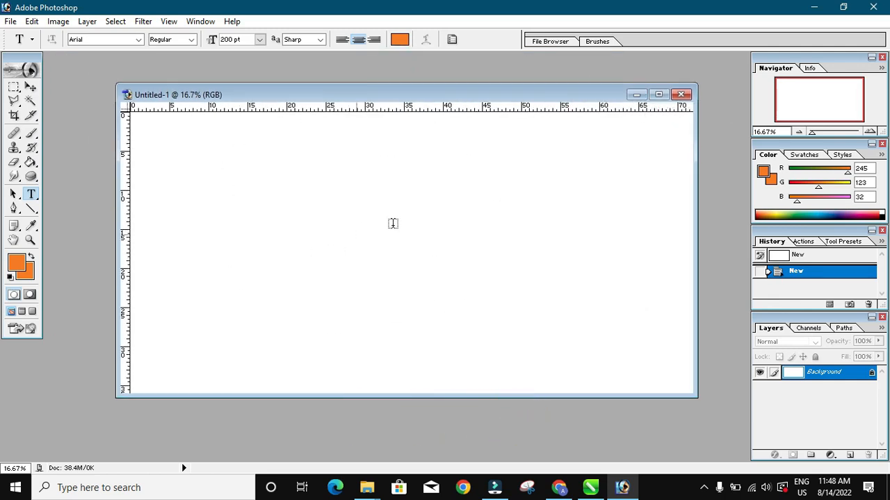
# - Close the Navigator, Color and History palettes, enlarge the Layers palette, and maximize the canvas window
pyautogui.click(882, 57)
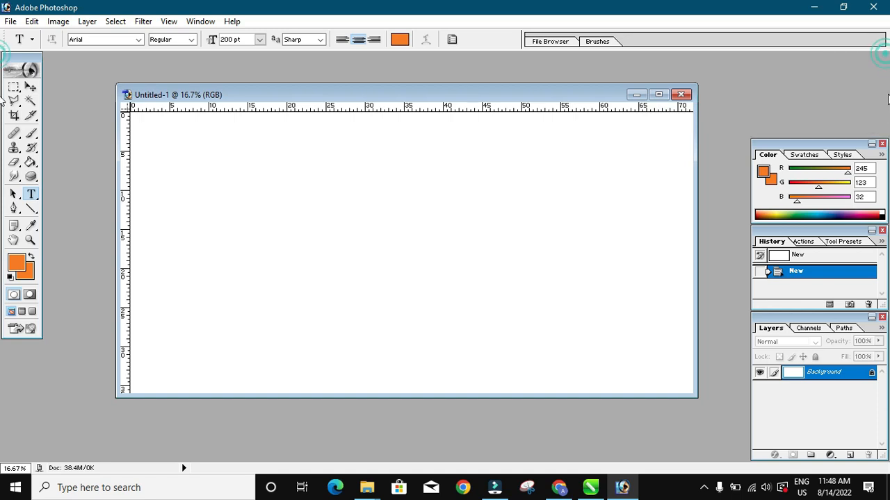
pyautogui.click(882, 143)
pyautogui.click(882, 230)
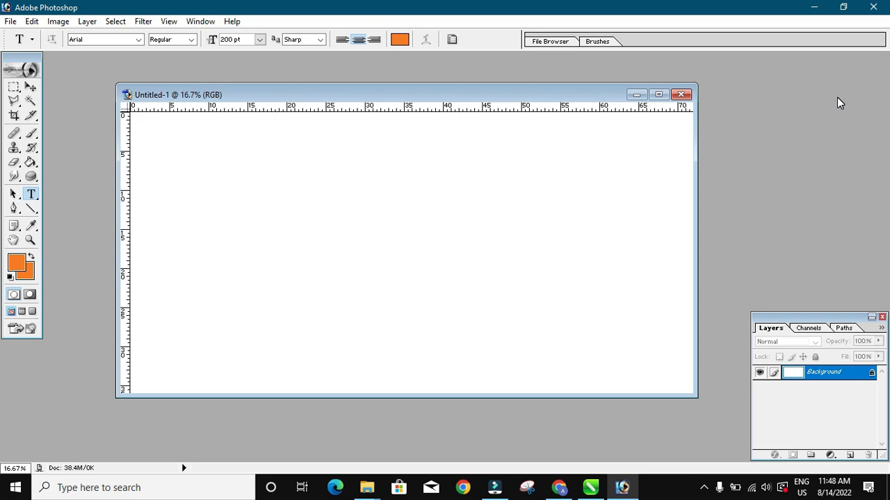
pyautogui.moveTo(818, 241); pyautogui.dragTo(817, 324)
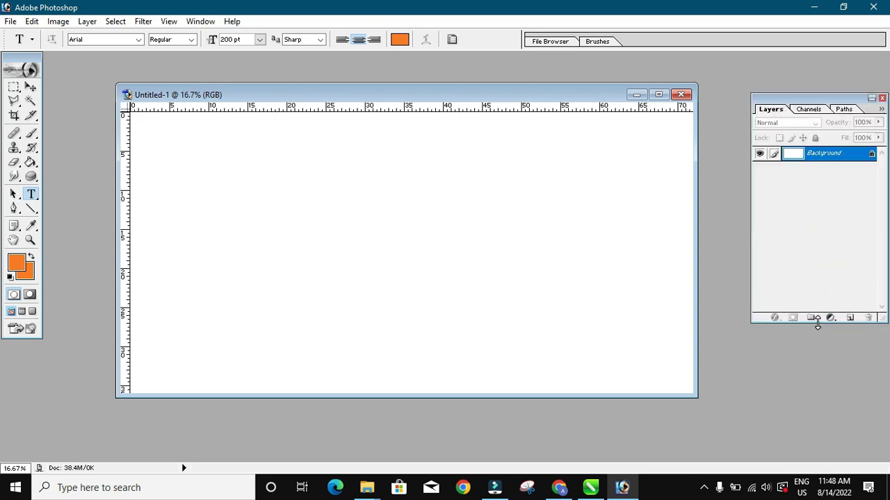
pyautogui.moveTo(827, 102); pyautogui.dragTo(823, 100)
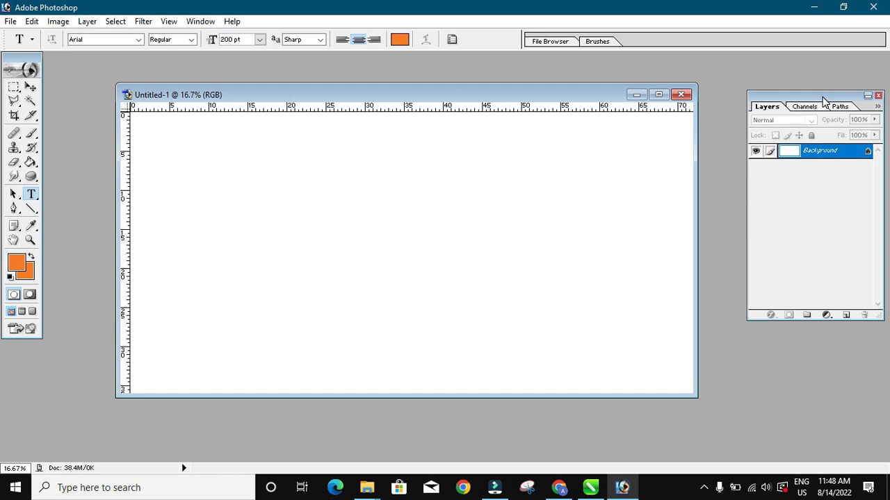
pyautogui.click(660, 95)
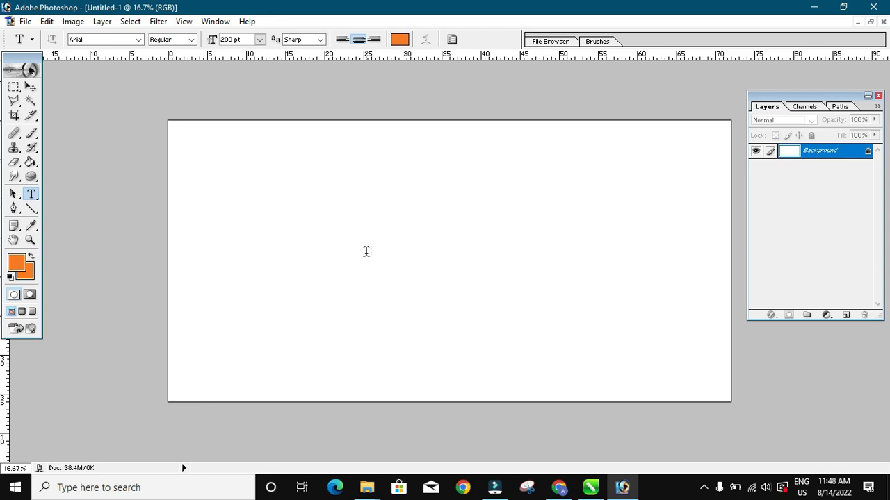
# - Bring up the Open dialog with Ctrl+O, dismiss it, and return to the File menu
pyautogui.hotkey('ctrl', 'o')
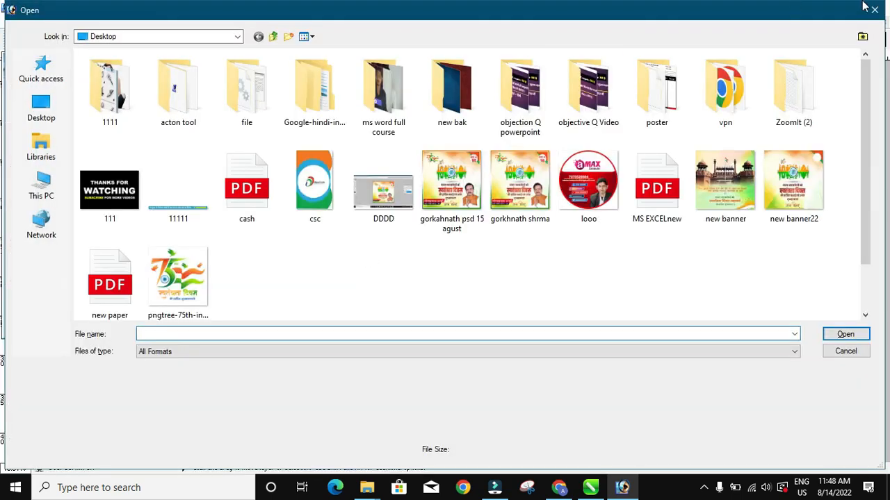
pyautogui.click(874, 9)
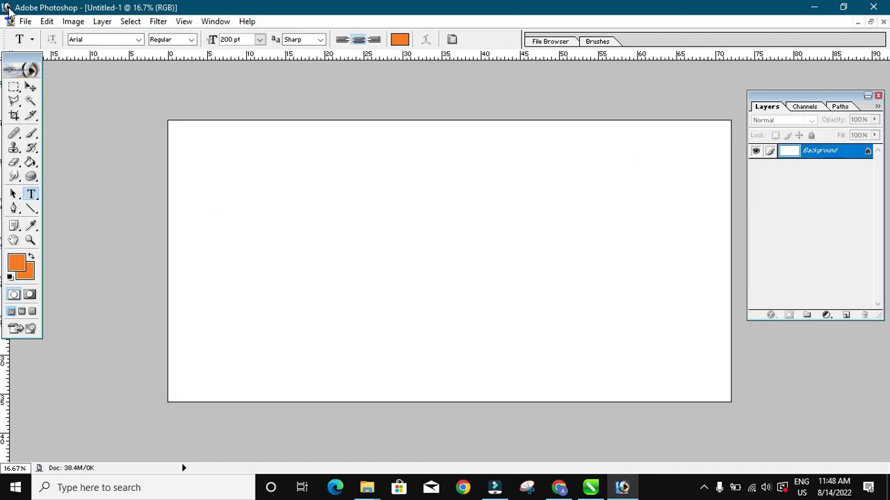
pyautogui.click(25, 22)
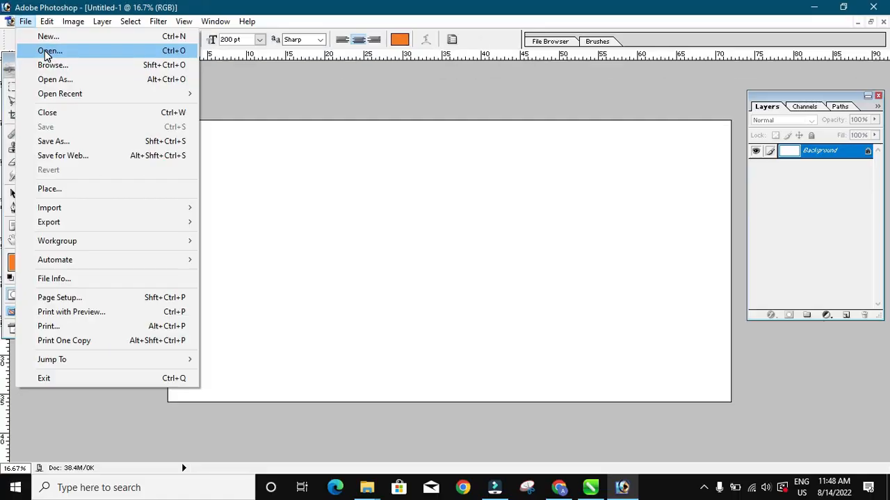
# - Open the csc image from the Desktop and move its window to the lower right
pyautogui.click(45, 50)
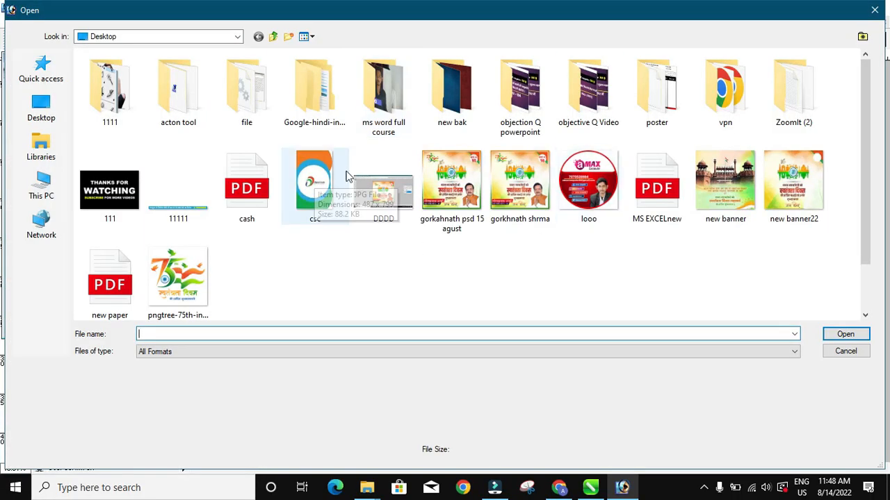
pyautogui.click(348, 179)
pyautogui.click(855, 337)
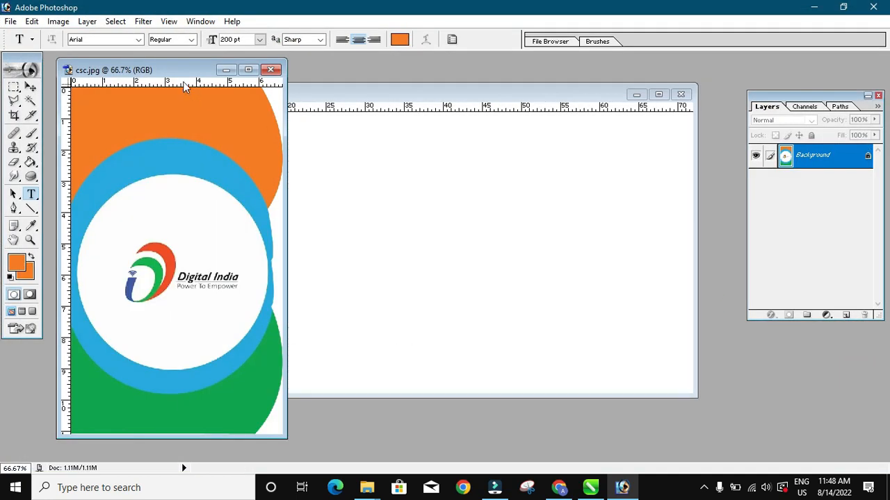
pyautogui.moveTo(170, 73); pyautogui.dragTo(571, 149)
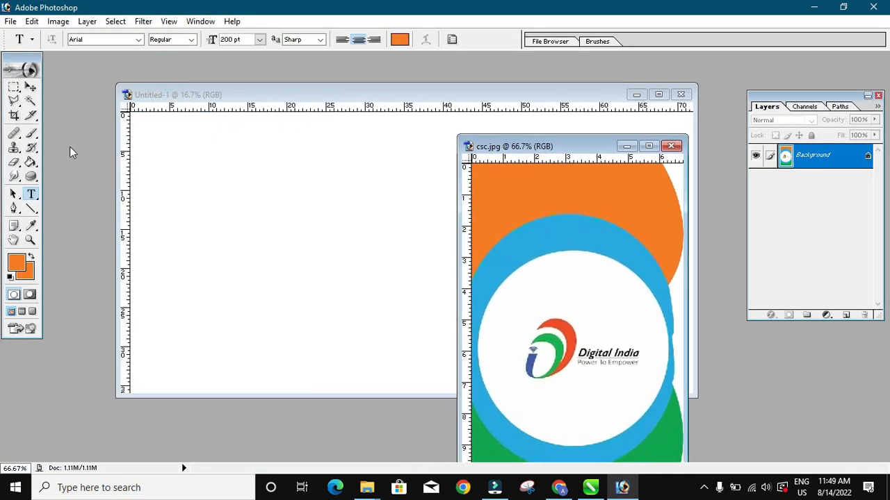
# - Copy the csc logo onto the banner, close the source image, and place the logo top-left
pyautogui.click(30, 89)
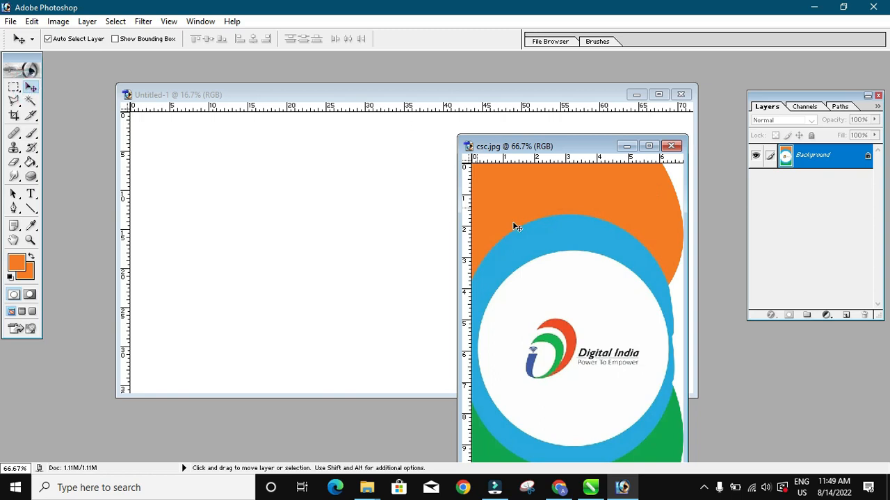
pyautogui.moveTo(549, 246); pyautogui.dragTo(338, 191)
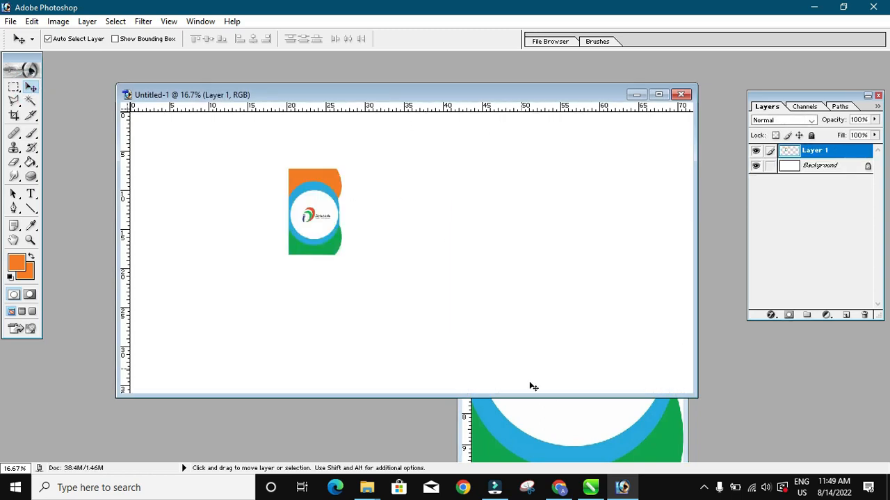
pyautogui.click(671, 146)
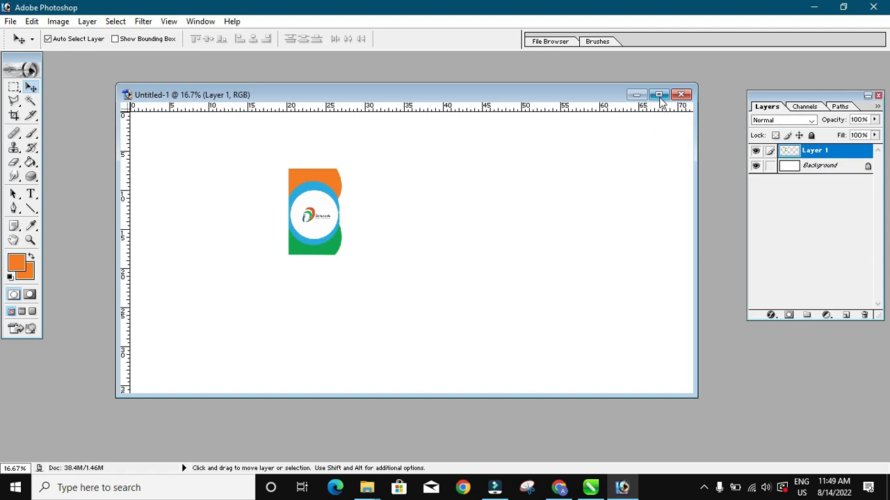
pyautogui.click(658, 94)
pyautogui.moveTo(365, 227); pyautogui.dragTo(207, 170)
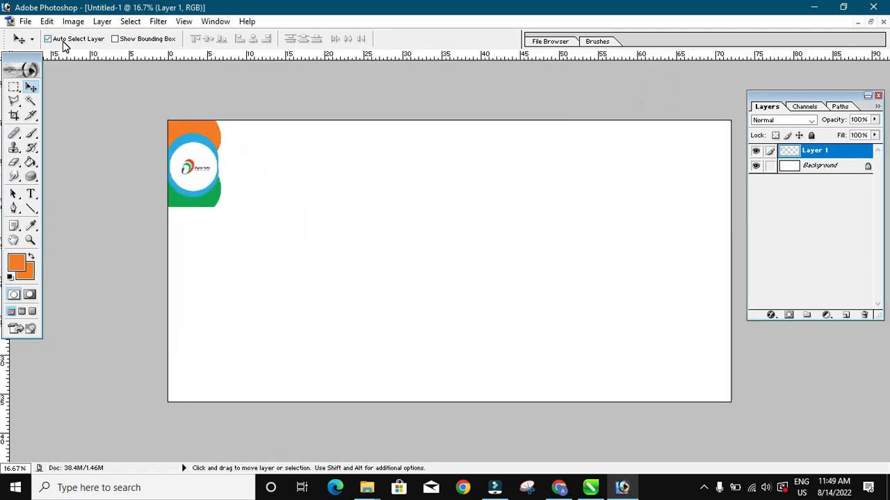
pyautogui.click(47, 22)
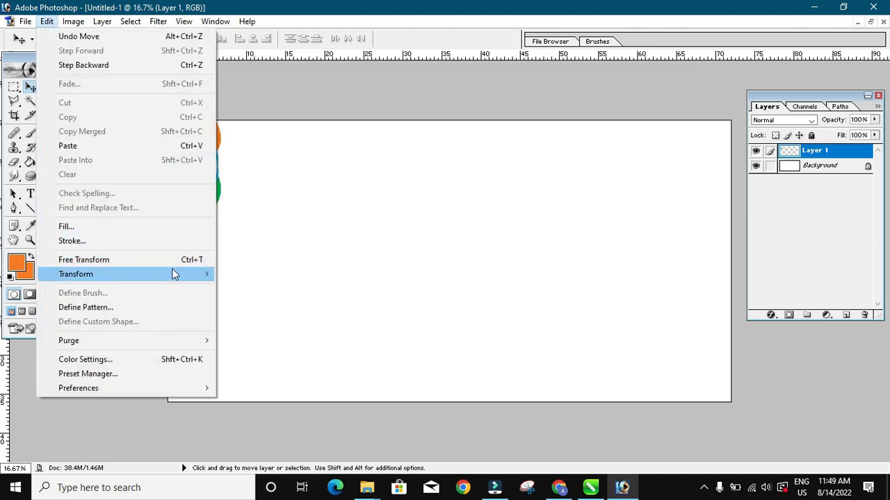
pyautogui.click(112, 261)
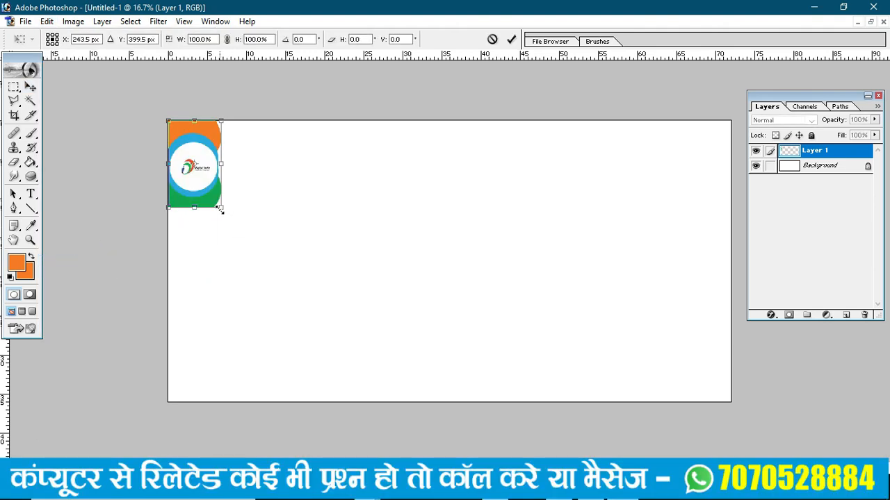
# - Scale the logo up until it spans the banner's full height on the left edge
pyautogui.moveTo(314, 334); pyautogui.dragTo(352, 404)
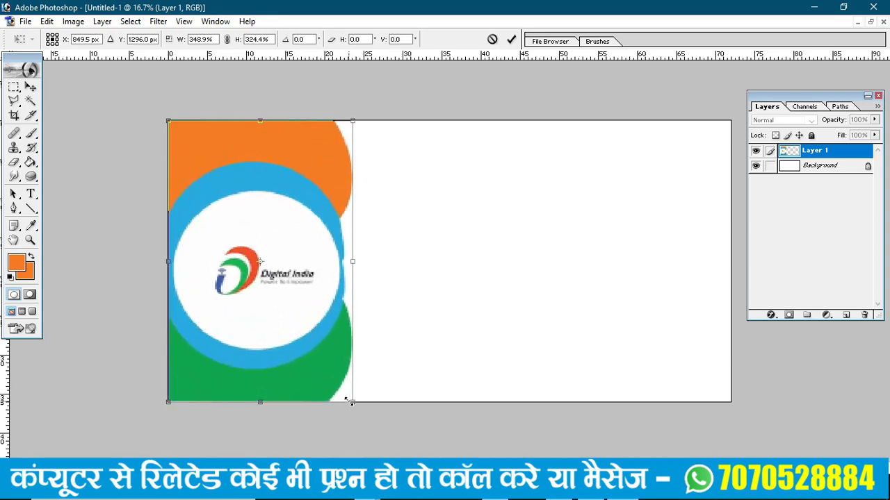
pyautogui.press('Return')
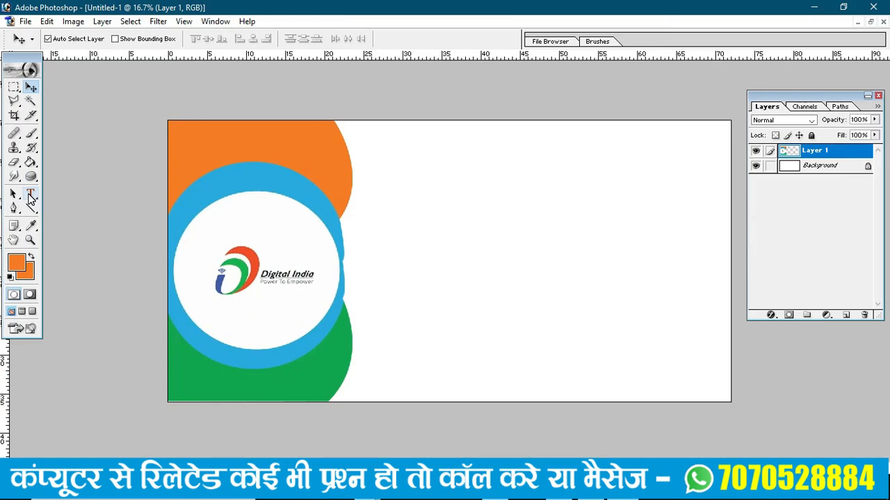
pyautogui.click(30, 197)
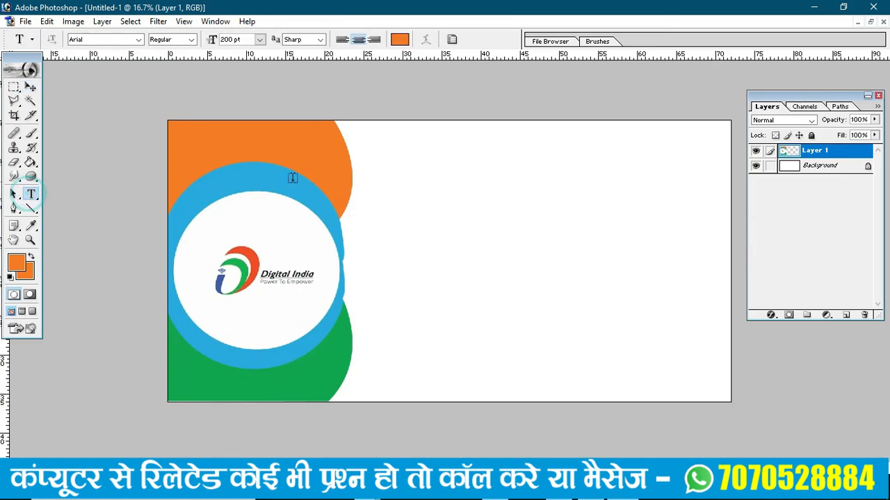
# - Start a new text layer at the banner's top-left and select its placeholder text
pyautogui.click(209, 136)
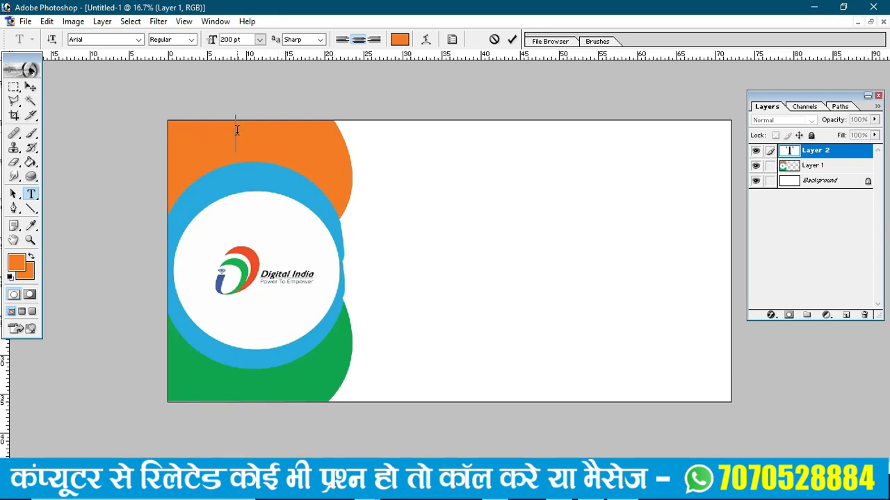
pyautogui.moveTo(236, 130); pyautogui.dragTo(140, 129)
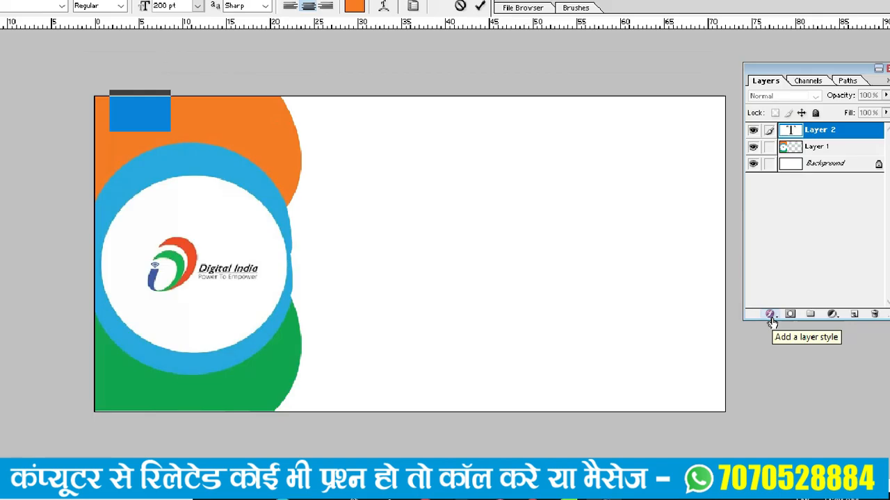
pyautogui.click(101, 22)
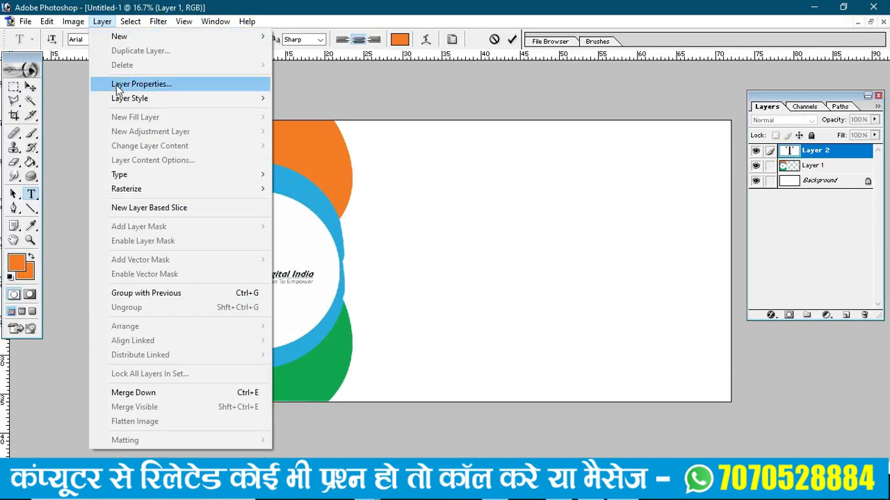
# - Give the dfggg text layer a white Color Overlay layer style
pyautogui.moveTo(120, 101)
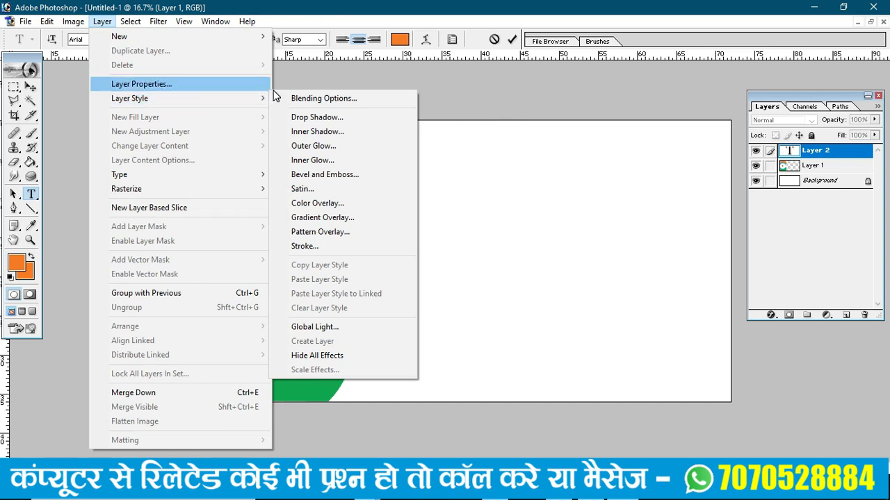
pyautogui.moveTo(258, 100)
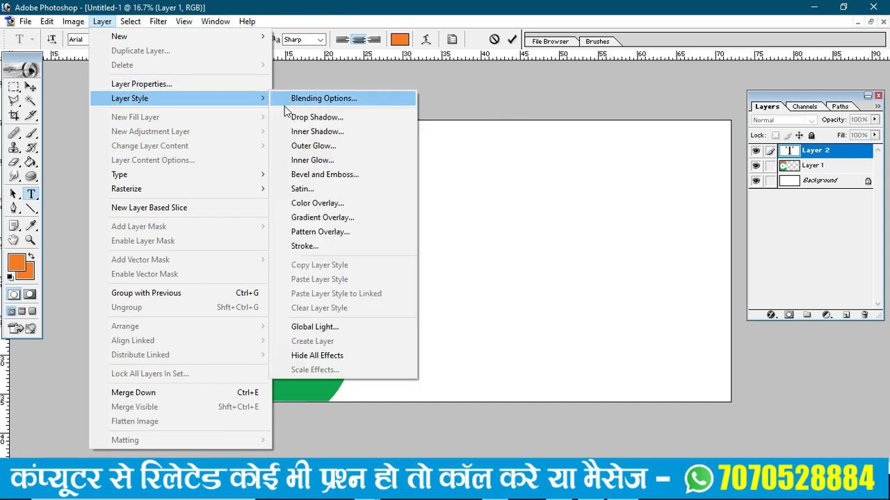
pyautogui.click(306, 206)
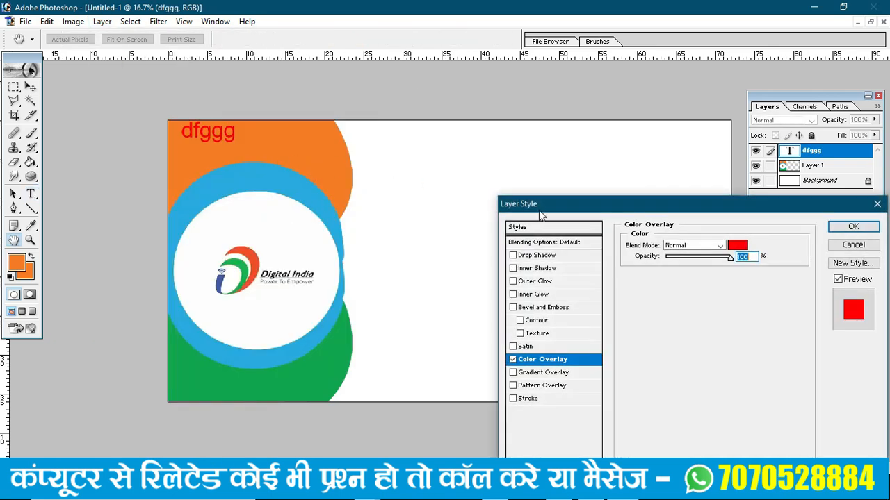
pyautogui.click(737, 246)
pyautogui.moveTo(528, 297); pyautogui.dragTo(453, 216)
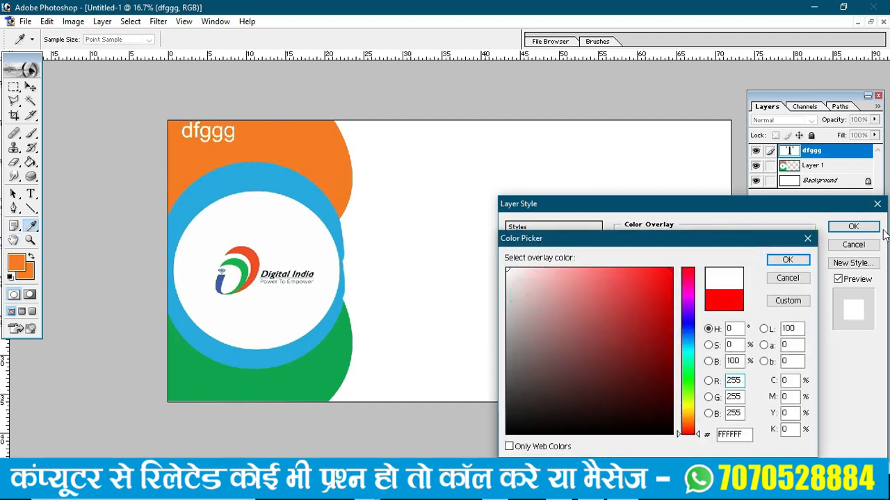
pyautogui.click(784, 260)
pyautogui.click(854, 228)
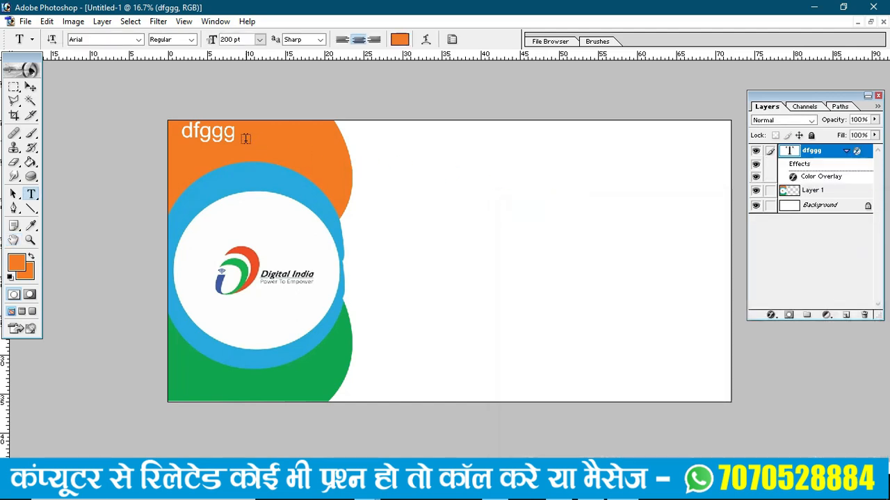
# - Move the dfggg text right and down, then retype it as CSC-00000000
pyautogui.click(31, 87)
pyautogui.moveTo(133, 100); pyautogui.dragTo(434, 257)
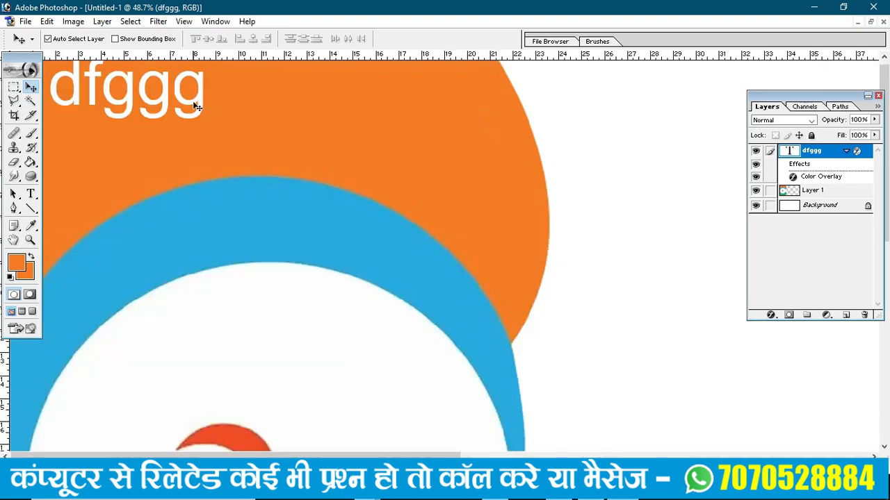
pyautogui.moveTo(206, 99); pyautogui.dragTo(352, 135)
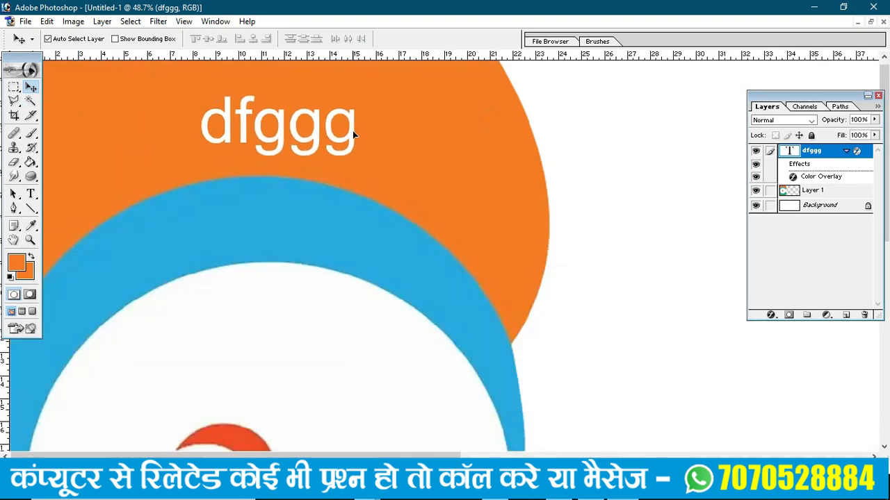
pyautogui.press('t')
pyautogui.click(351, 133)
pyautogui.moveTo(354, 133); pyautogui.dragTo(182, 131)
pyautogui.write('CSC')
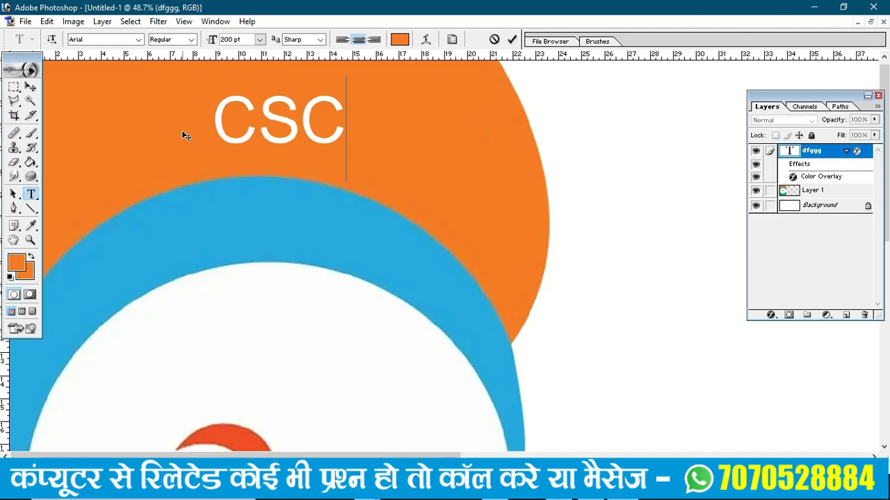
pyautogui.write('-')
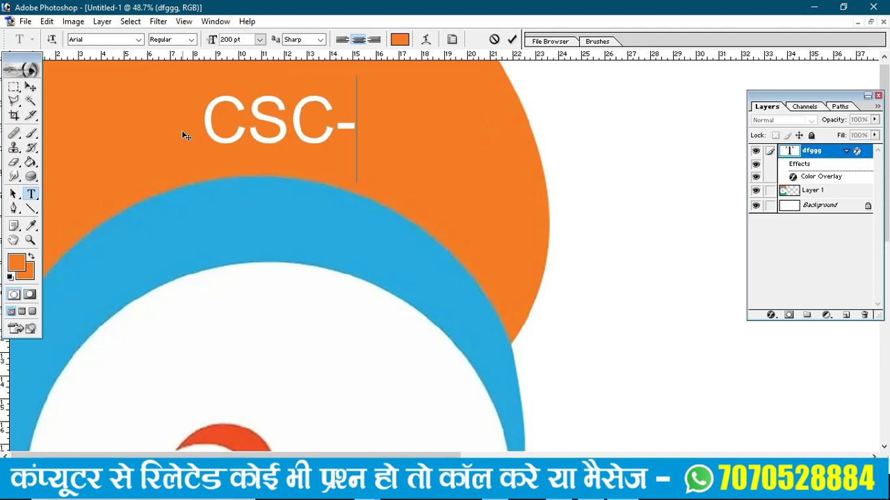
pyautogui.write('00000000')
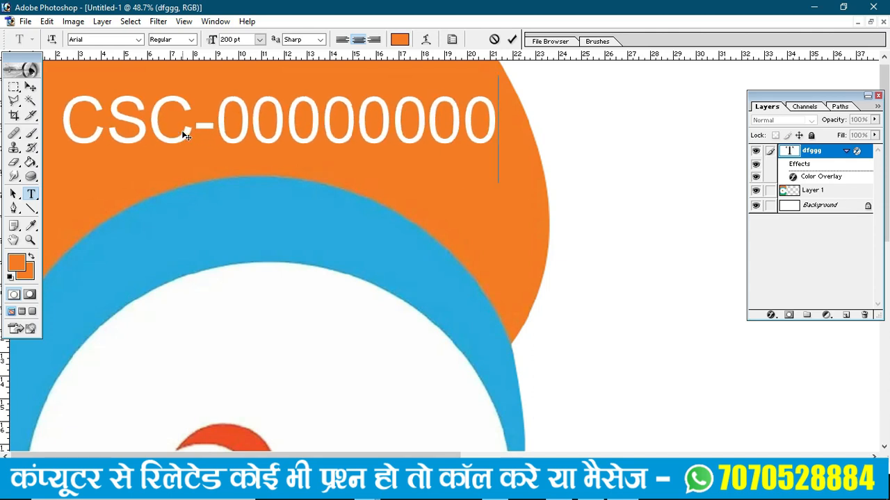
pyautogui.hotkey('ctrl', '-')
pyautogui.hotkey('ctrl', '-')
pyautogui.hotkey('ctrl', '-')
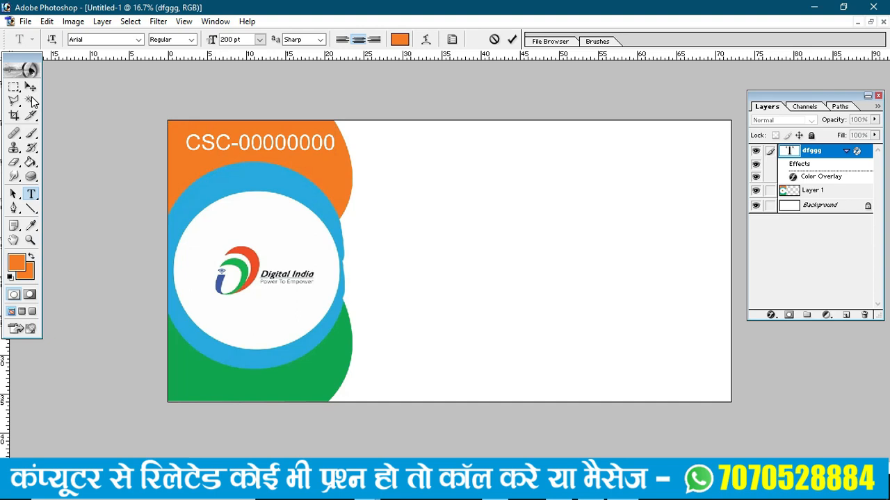
pyautogui.click(31, 87)
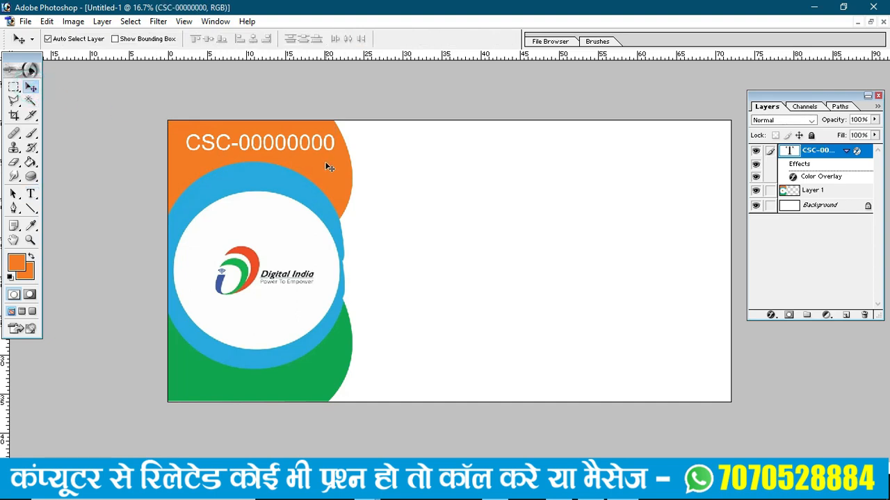
# - Shrink the CSC-00000000 text to about 81.5% with Free Transform
pyautogui.hotkey('ctrl', 't')
pyautogui.moveTo(335, 150); pyautogui.dragTo(309, 148)
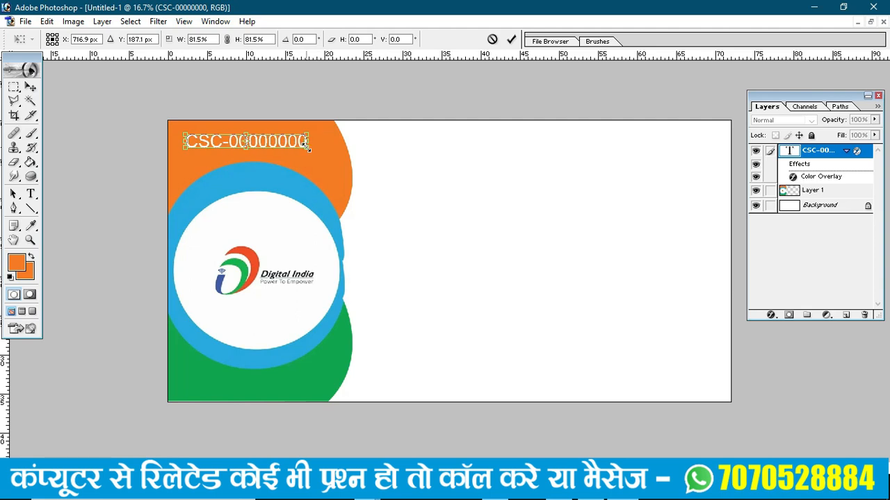
pyautogui.press('Return')
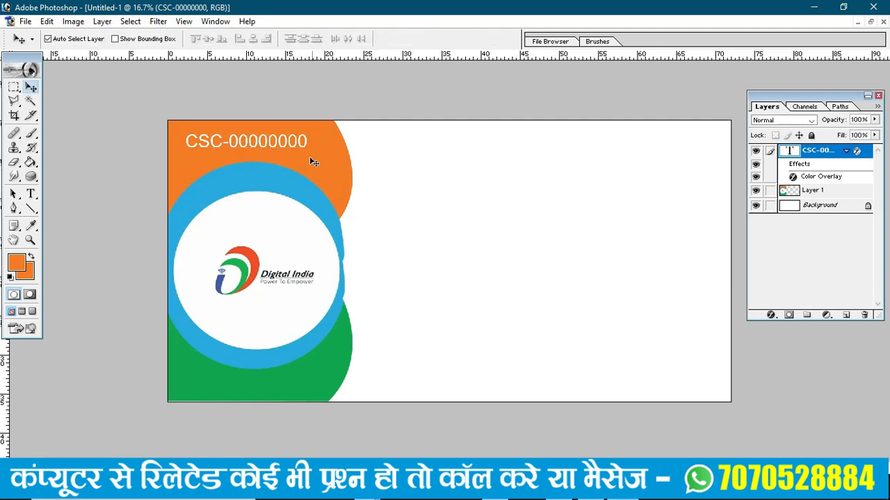
# - Nudge the text up-left and place a copy of it at the green shape's bottom
pyautogui.moveTo(119, 99); pyautogui.dragTo(358, 415)
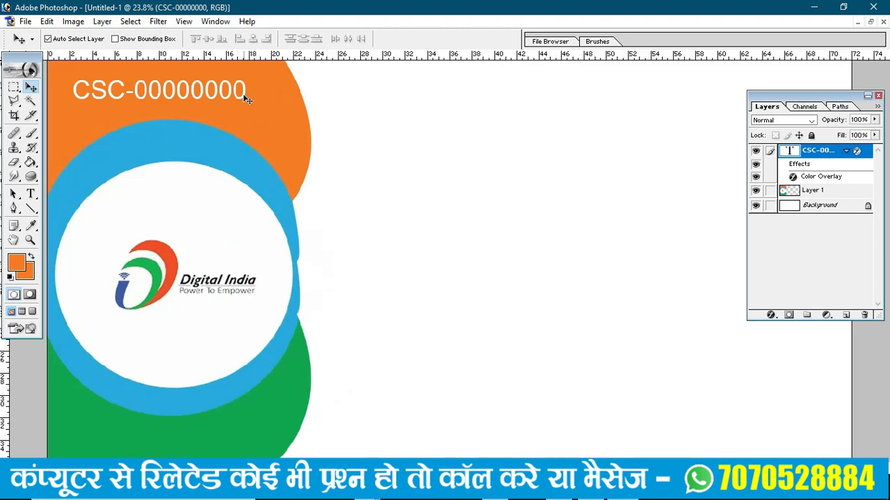
pyautogui.moveTo(245, 98); pyautogui.dragTo(233, 86)
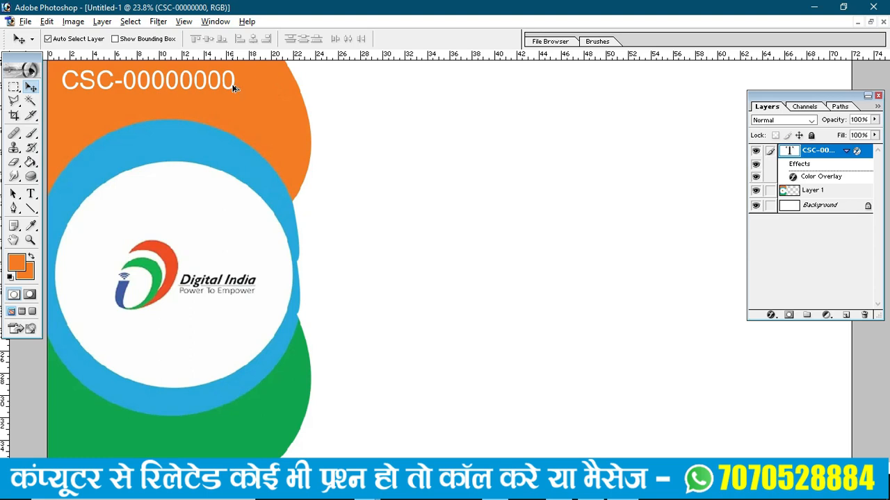
pyautogui.moveTo(233, 86); pyautogui.dragTo(234, 453)
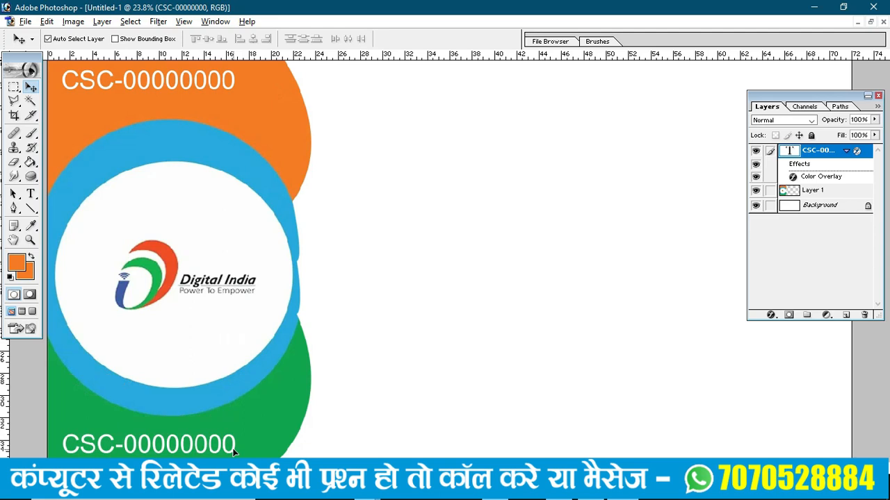
pyautogui.hotkey('ctrl', '0')
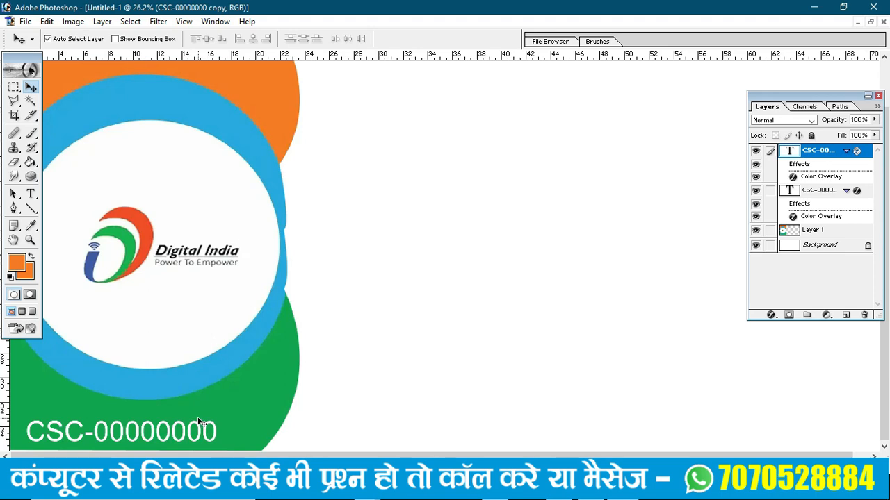
# - Replace the copied CSC-00000000 text at bottom-left with 'Mob-' followed by the mobile number
pyautogui.press('t')
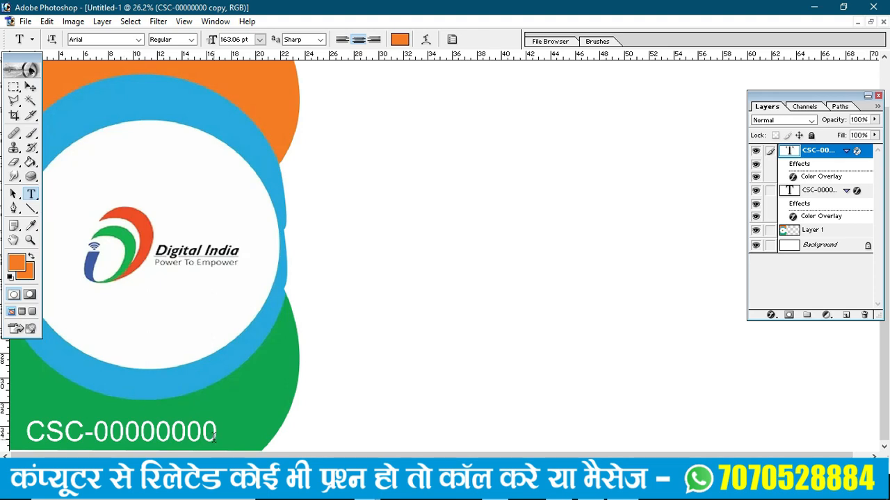
pyautogui.moveTo(214, 437); pyautogui.dragTo(21, 425)
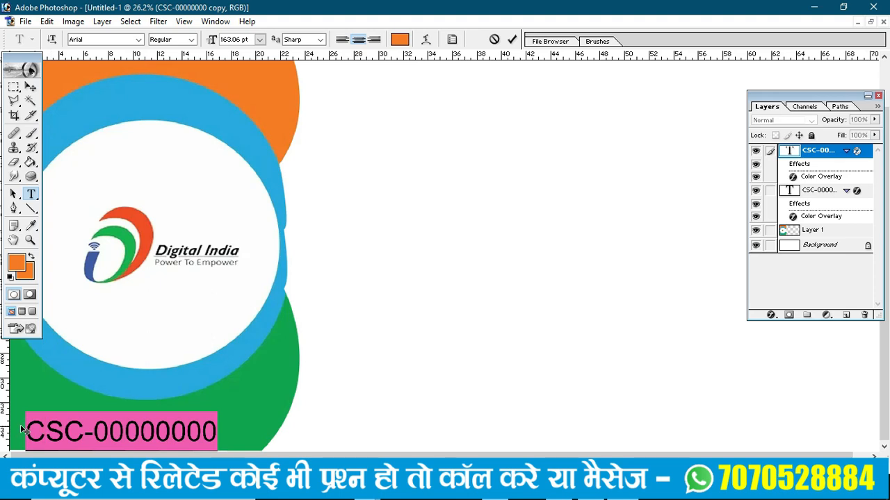
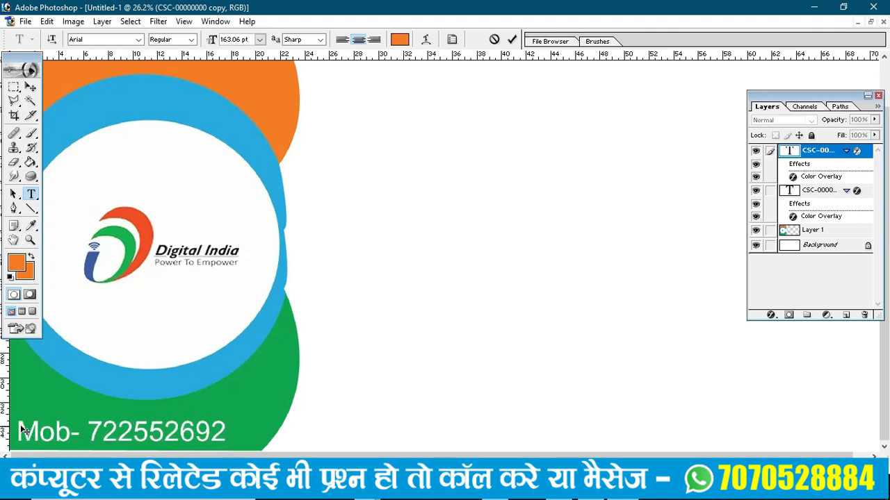
pyautogui.hotkey('ctrl', '-')
pyautogui.hotkey('ctrl', '-')
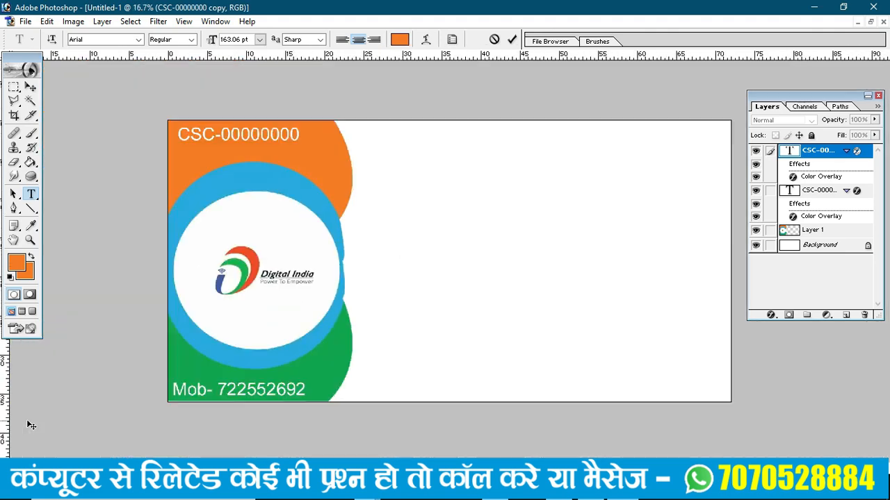
pyautogui.click(31, 87)
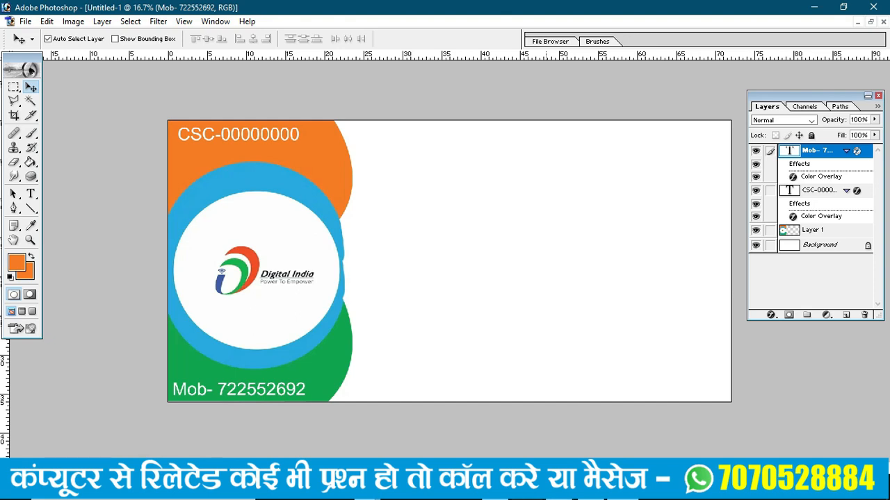
# - Run a Google Images search in Chrome for 'wasudha kendra logo'
pyautogui.click(367, 489)
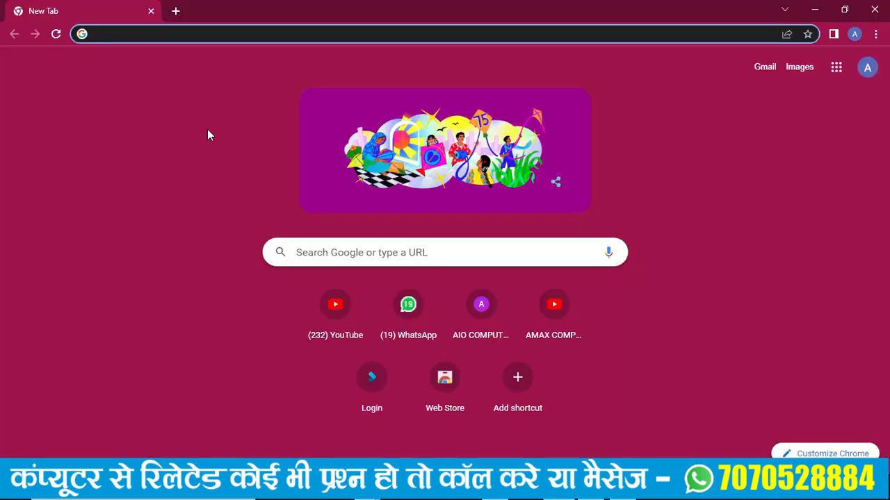
pyautogui.write('wasu')
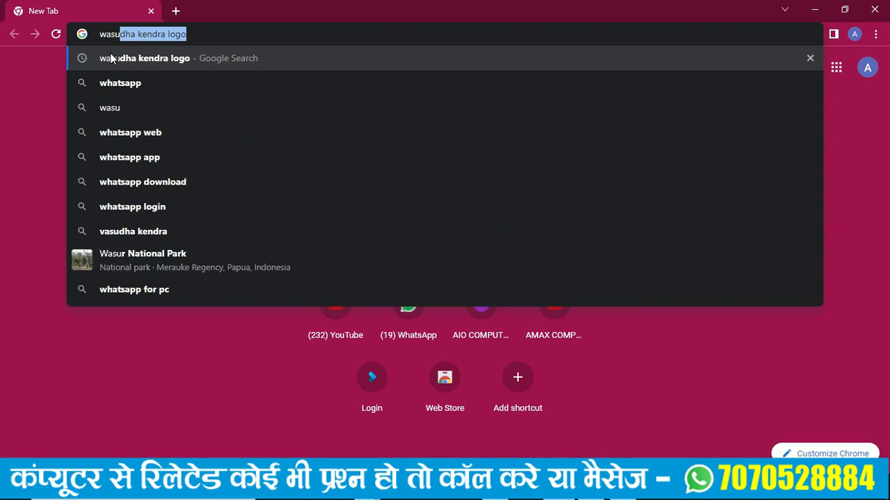
pyautogui.click(112, 57)
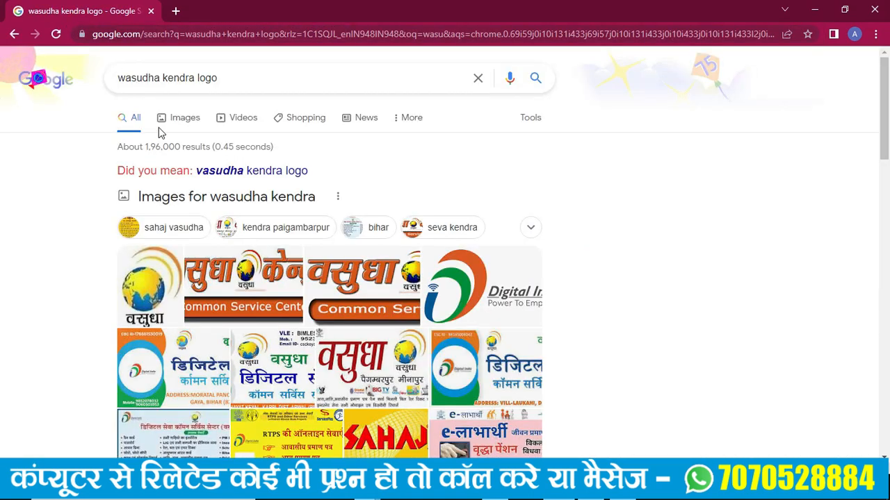
pyautogui.click(185, 123)
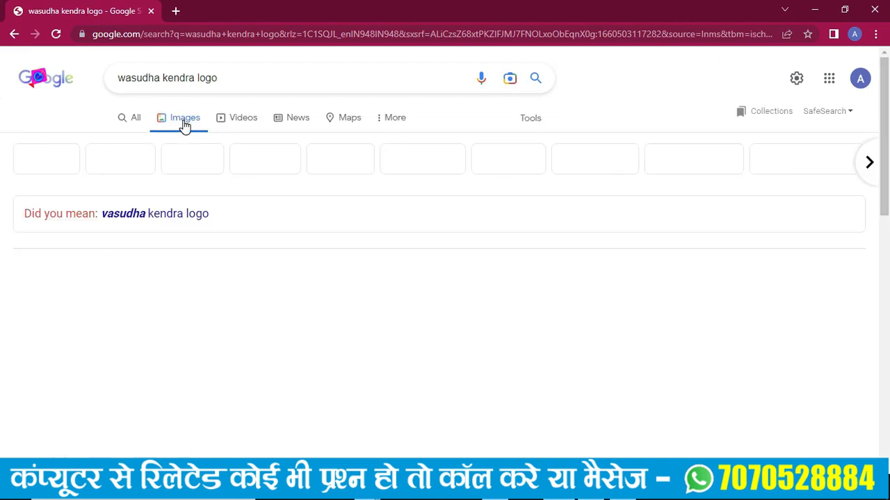
# - Preview the Vasudha globe logo result and copy the image to the clipboard
pyautogui.click(98, 292)
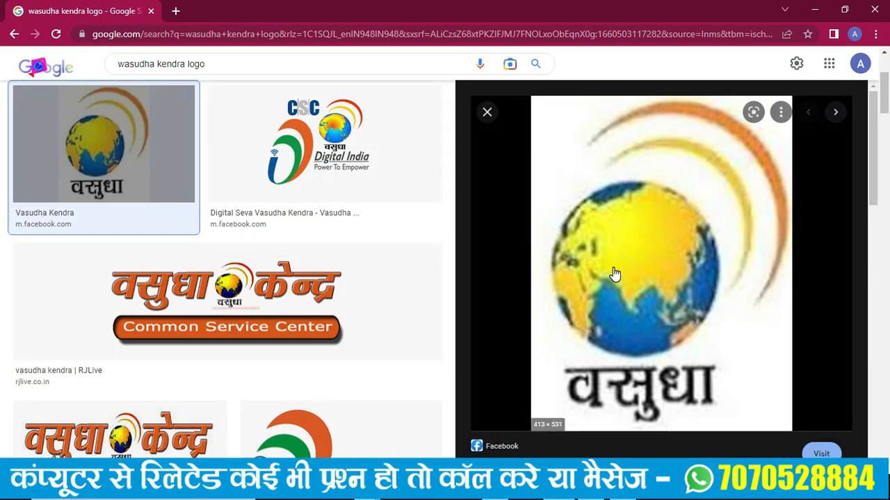
pyautogui.scroll(-2, 614, 275)
pyautogui.scroll(-3, 615, 274)
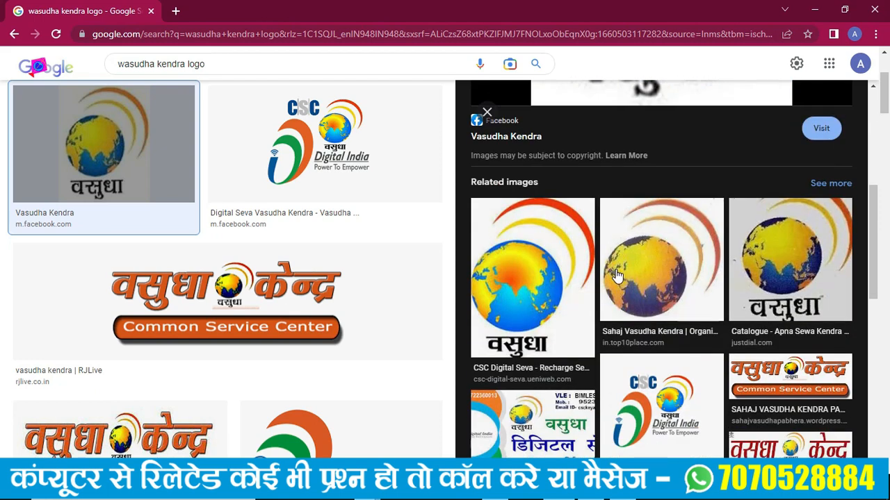
pyautogui.scroll(5, 616, 275)
pyautogui.scroll(-5, 616, 275)
pyautogui.click(539, 289)
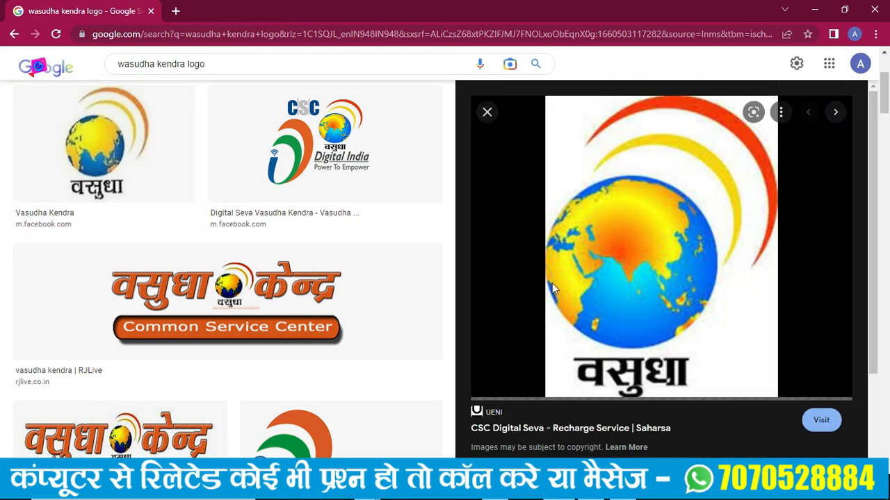
pyautogui.rightClick(619, 239)
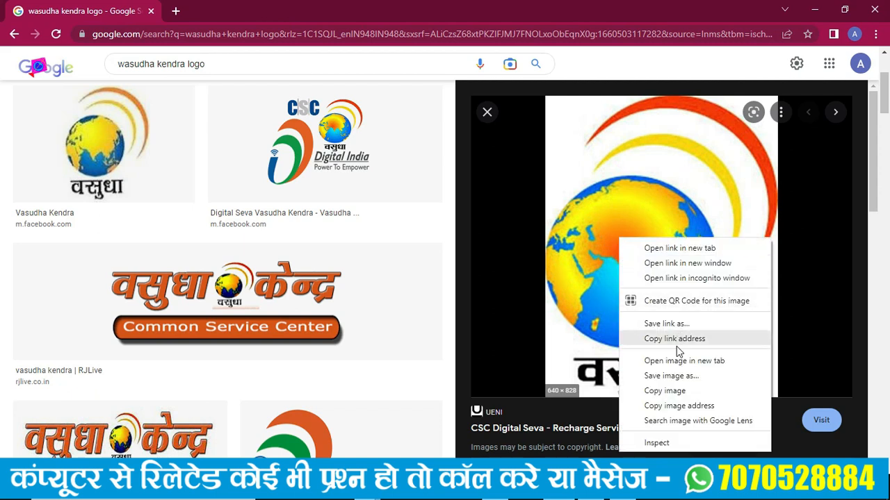
pyautogui.click(666, 392)
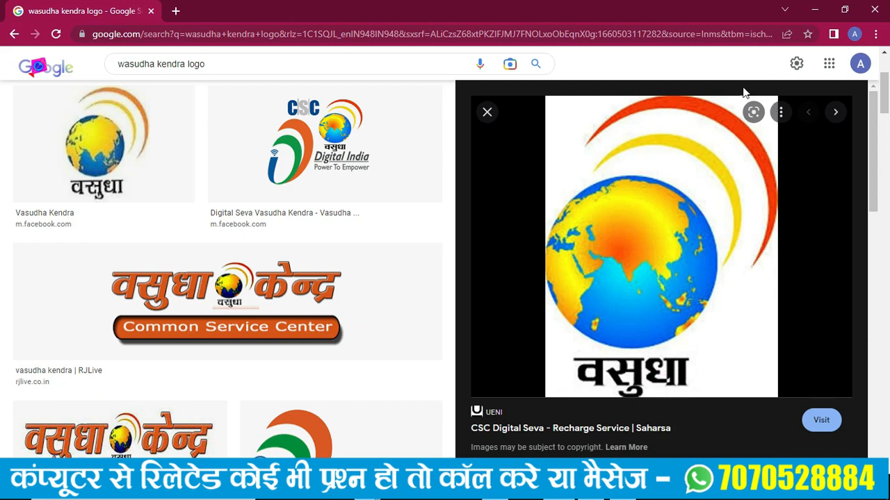
pyautogui.hotkey('alt', 'Tab')
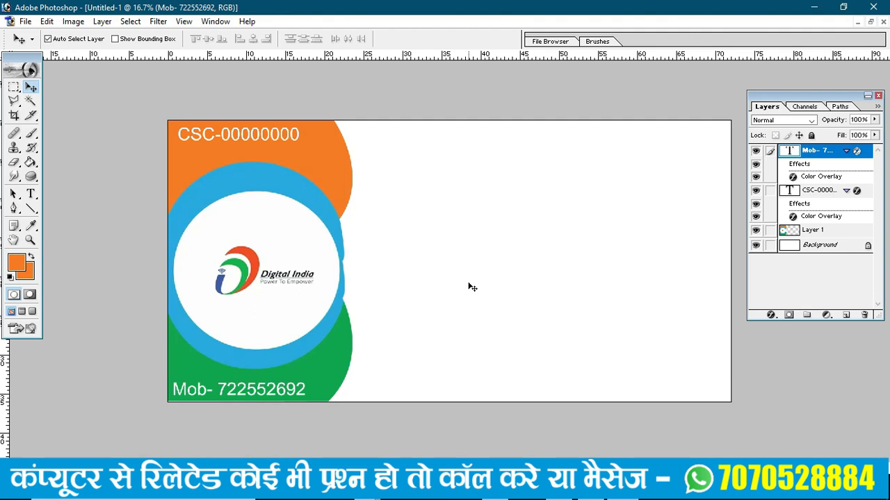
# - Paste the Vasudha globe logo, place it beside the orange shape near the top, and shrink it
pyautogui.hotkey('ctrl', 'v')
pyautogui.moveTo(447, 275); pyautogui.dragTo(407, 197)
pyautogui.hotkey('ctrl', 't')
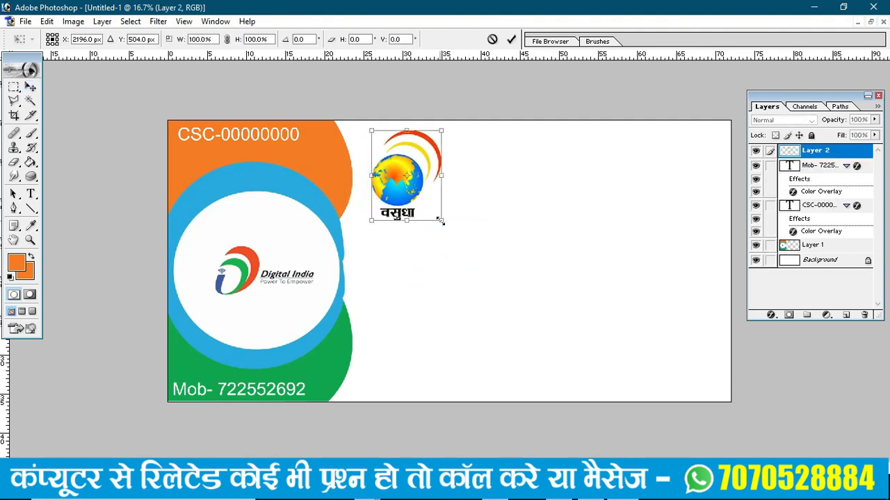
pyautogui.moveTo(440, 221); pyautogui.dragTo(412, 183)
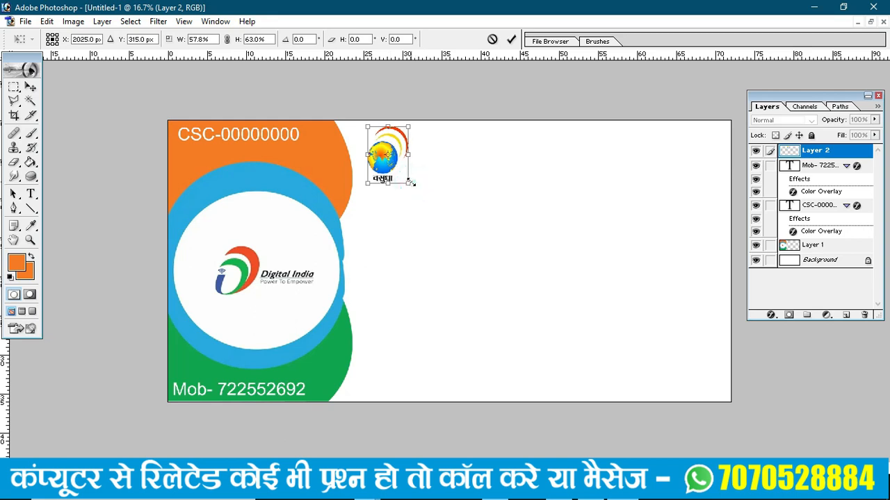
pyautogui.press('Return')
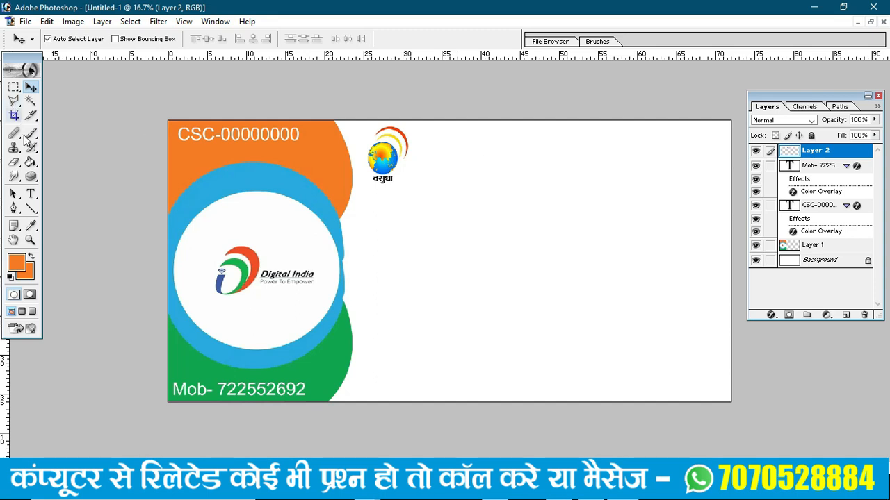
pyautogui.click(30, 195)
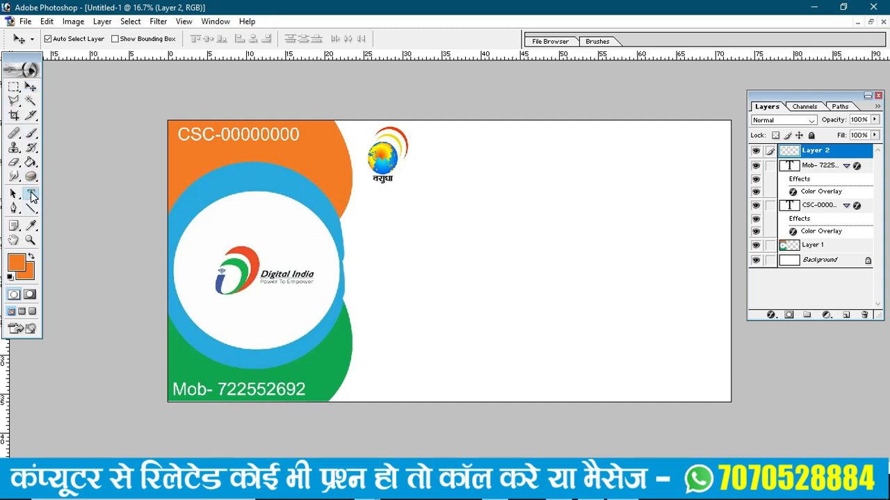
# - Start a text line right of the globe logo and set its font to RAJ 05
pyautogui.click(481, 176)
pyautogui.write('trt')
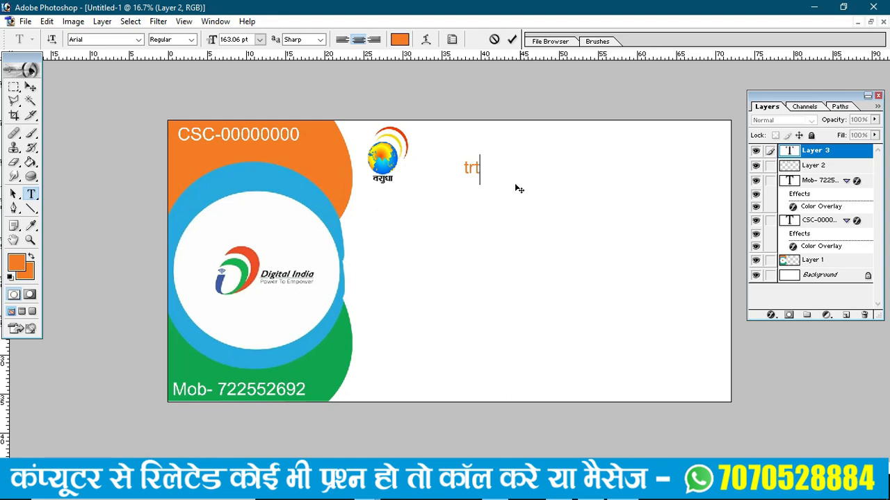
pyautogui.moveTo(315, 105); pyautogui.dragTo(552, 233)
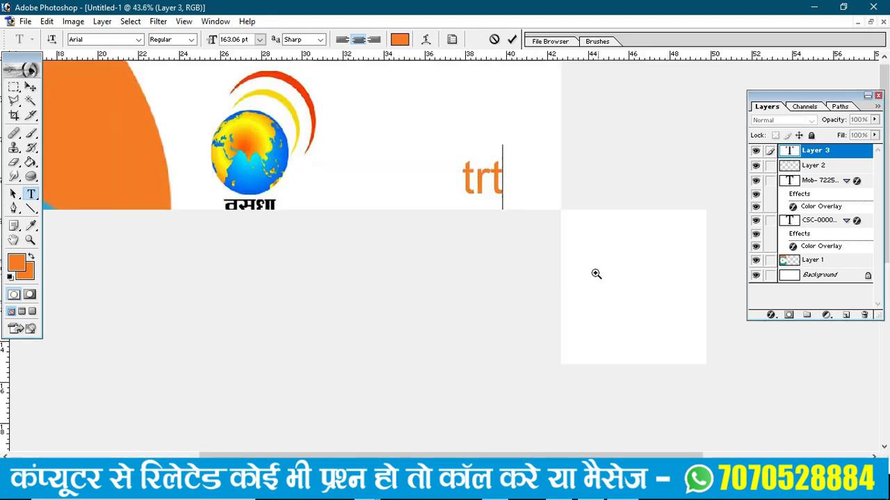
pyautogui.doubleClick(504, 177)
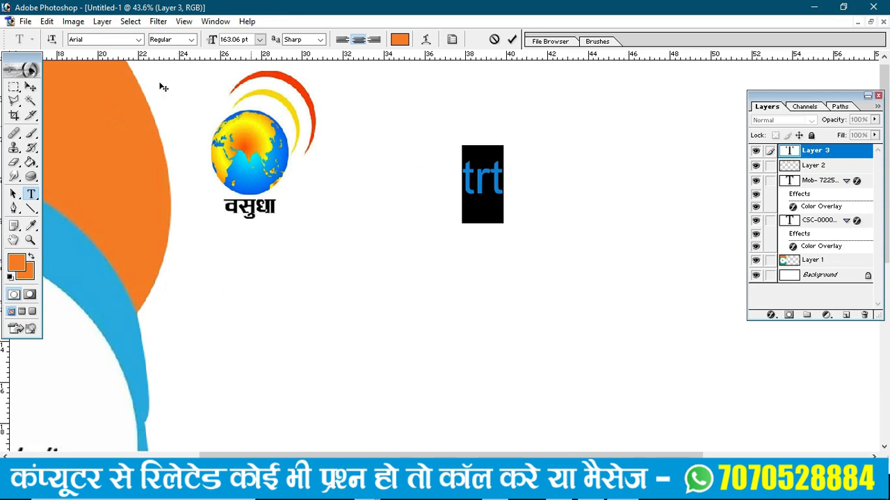
pyautogui.click(95, 40)
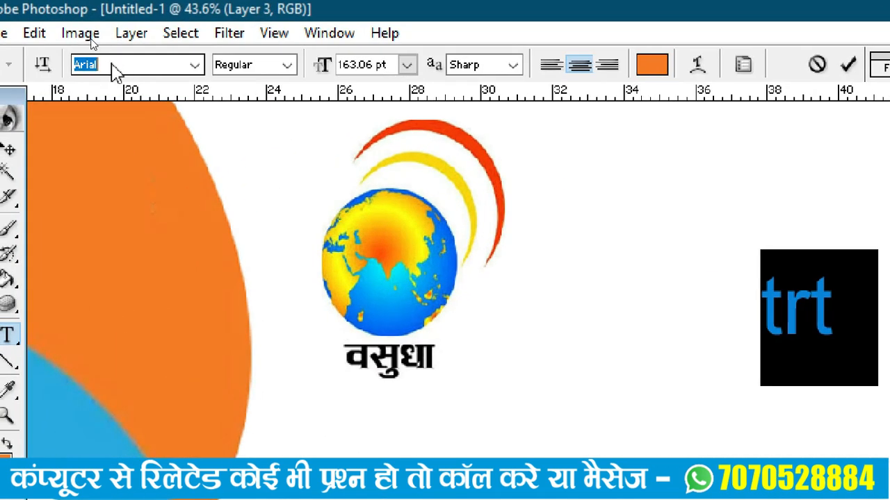
pyautogui.write('RAJ 01')
pyautogui.press('Return')
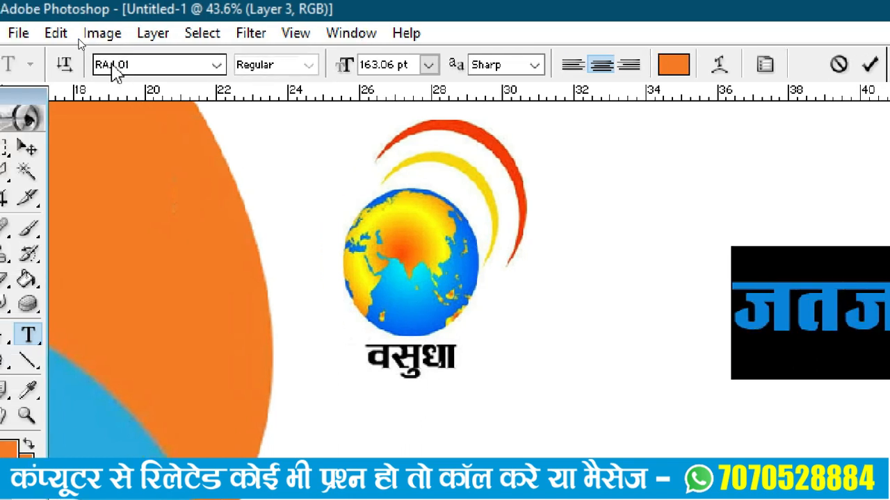
pyautogui.hotkey('ctrl', '-')
pyautogui.hotkey('ctrl', '-')
pyautogui.hotkey('ctrl', '-')
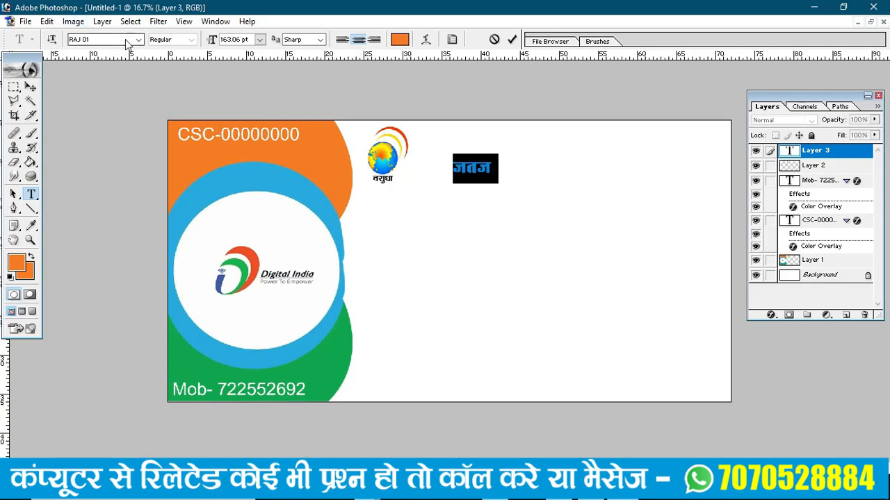
pyautogui.click(139, 39)
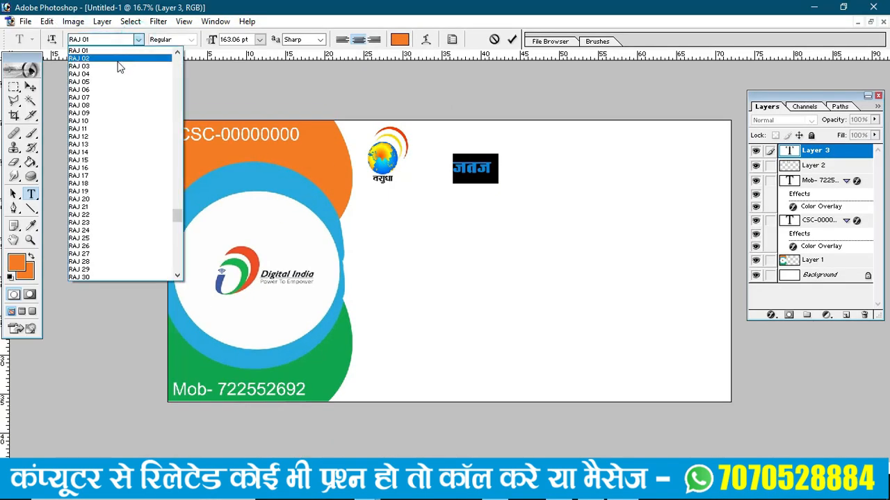
pyautogui.click(100, 82)
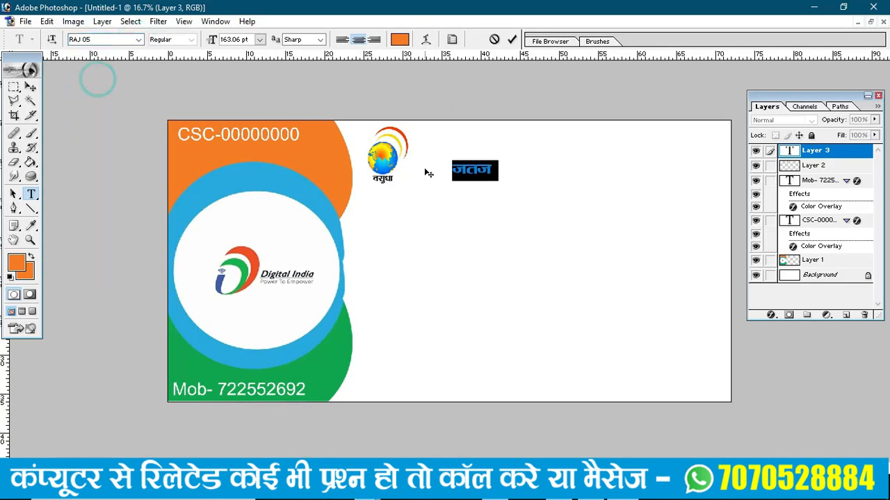
# - Type the heading 'वसुधा केन्द्र', correcting its last characters, and commit it
pyautogui.click(494, 168)
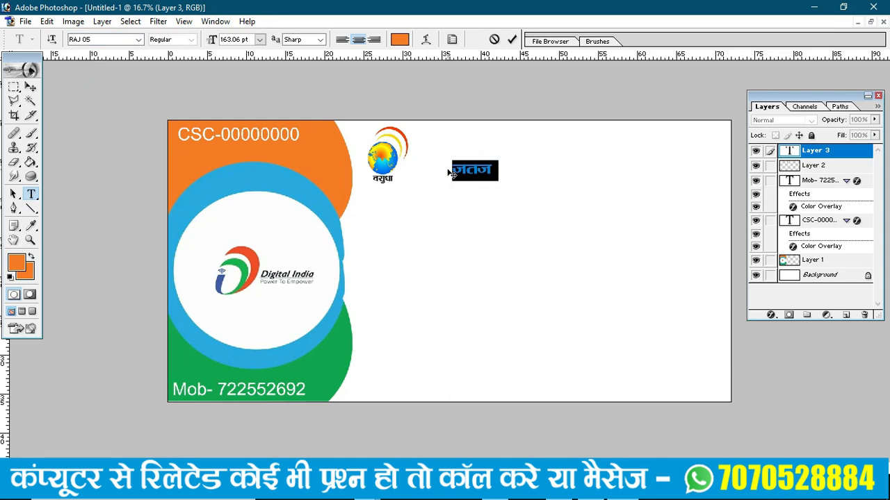
pyautogui.write('वस')
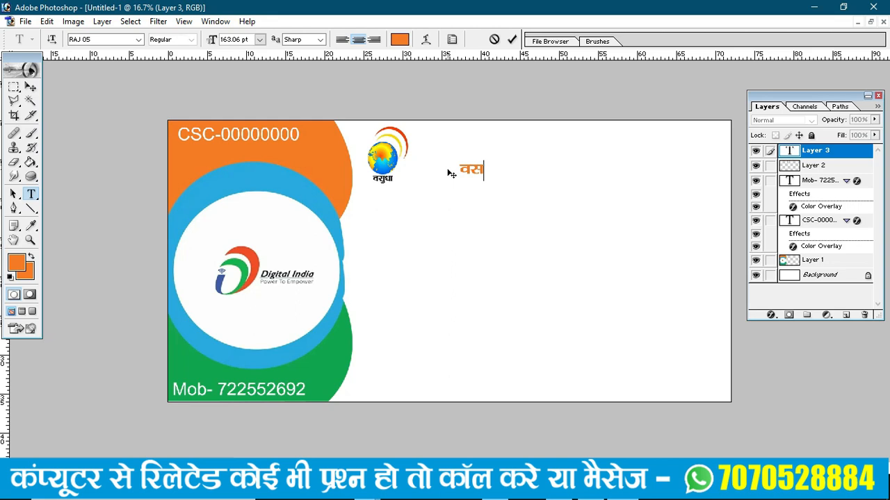
pyautogui.write('ुधा केन्द')
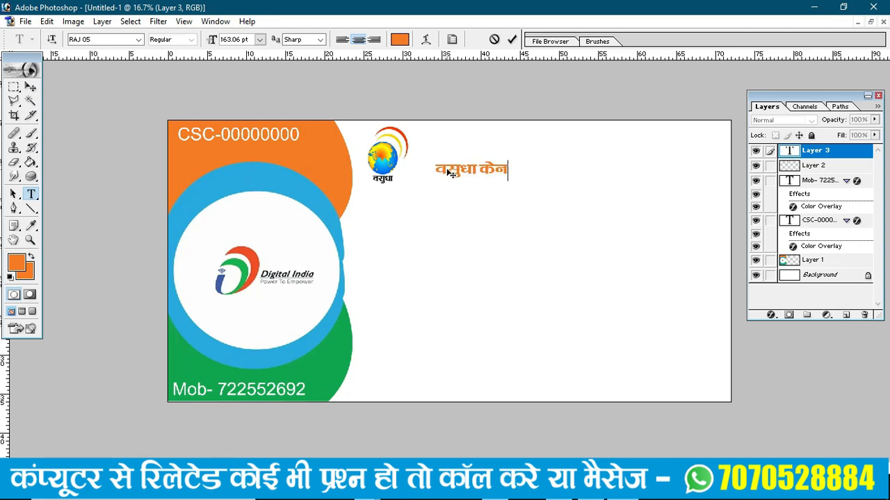
pyautogui.press('BackSpace')
pyautogui.press('BackSpace')
pyautogui.write('न्द्र')
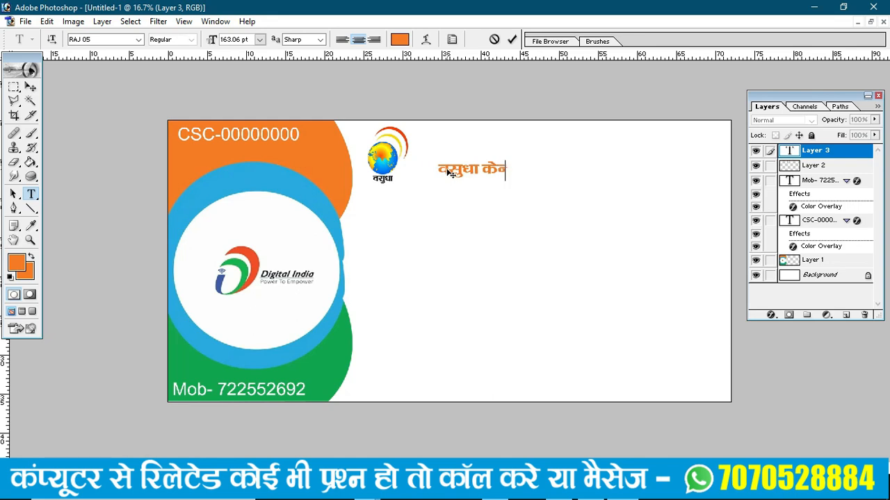
pyautogui.click(30, 91)
pyautogui.hotkey('ctrl', 't')
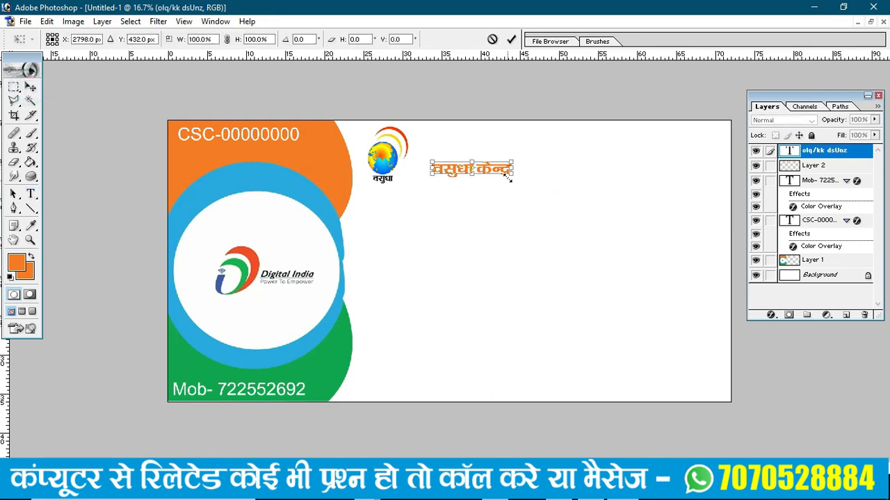
# - Scale the वसुधा केन्द्र heading up to about 173% and nudge it up beside the globe logo
pyautogui.moveTo(513, 174); pyautogui.dragTo(563, 211)
pyautogui.moveTo(523, 172); pyautogui.dragTo(515, 153)
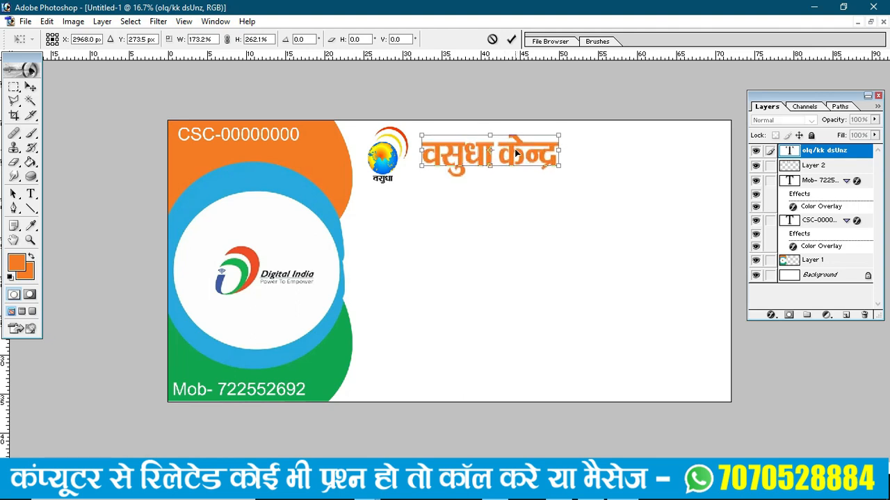
pyautogui.press('Return')
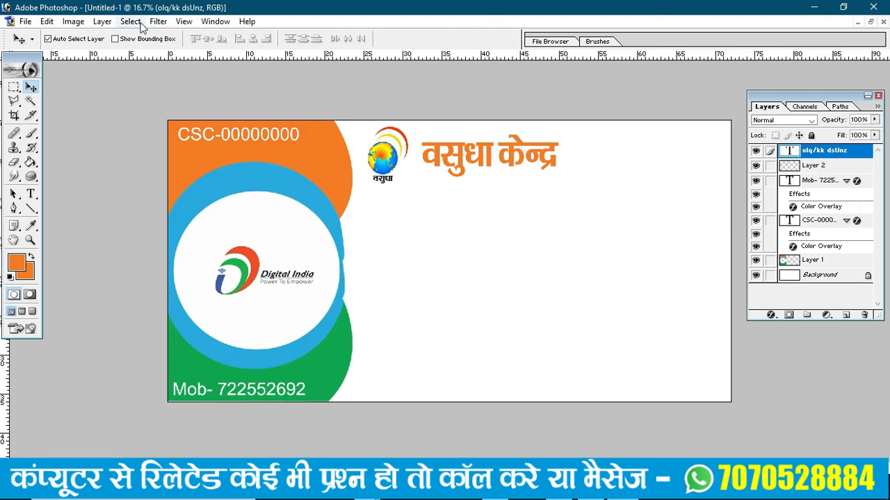
# - Give the heading a Color Overlay layer style in the card's green (11A44C), sampled from the banner
pyautogui.click(102, 22)
pyautogui.moveTo(122, 103)
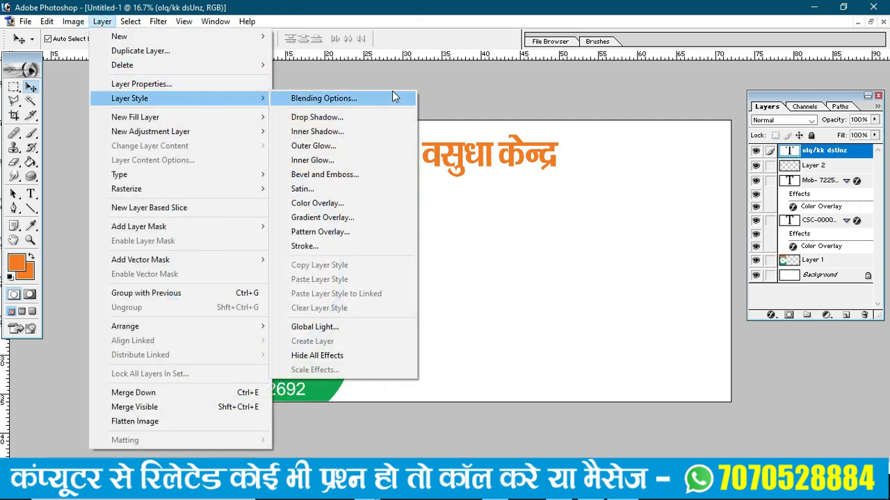
pyautogui.click(306, 204)
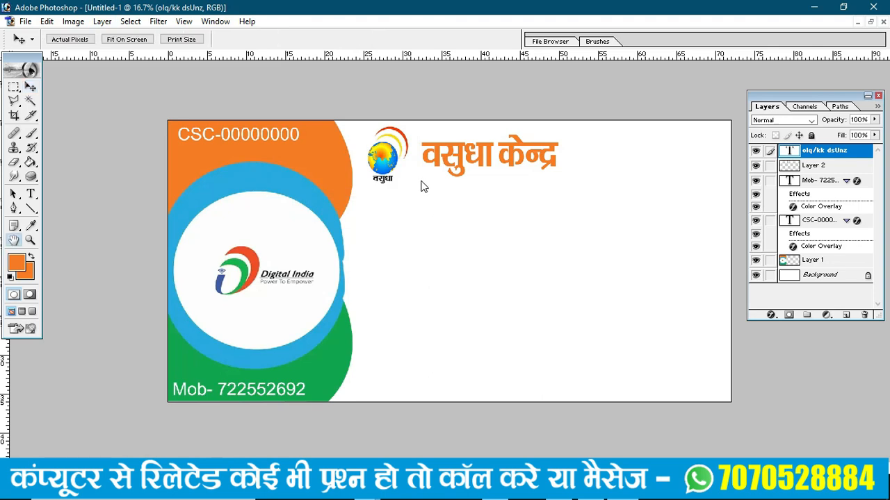
pyautogui.click(738, 247)
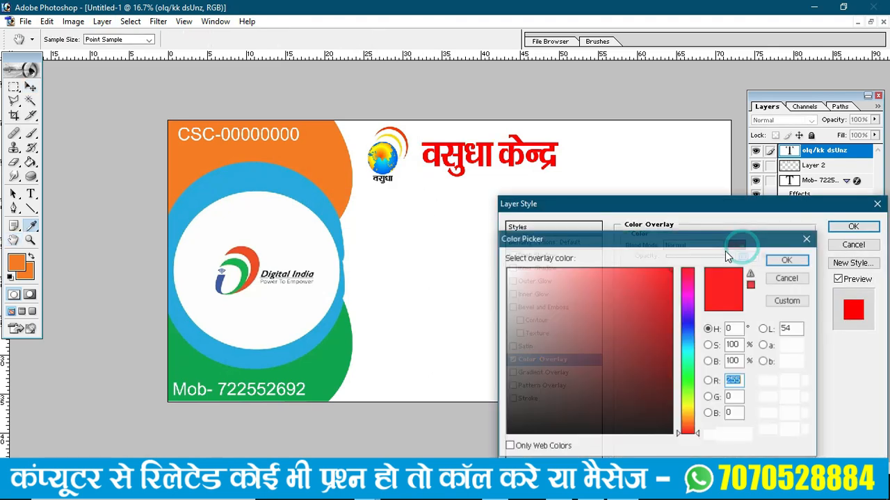
pyautogui.click(331, 360)
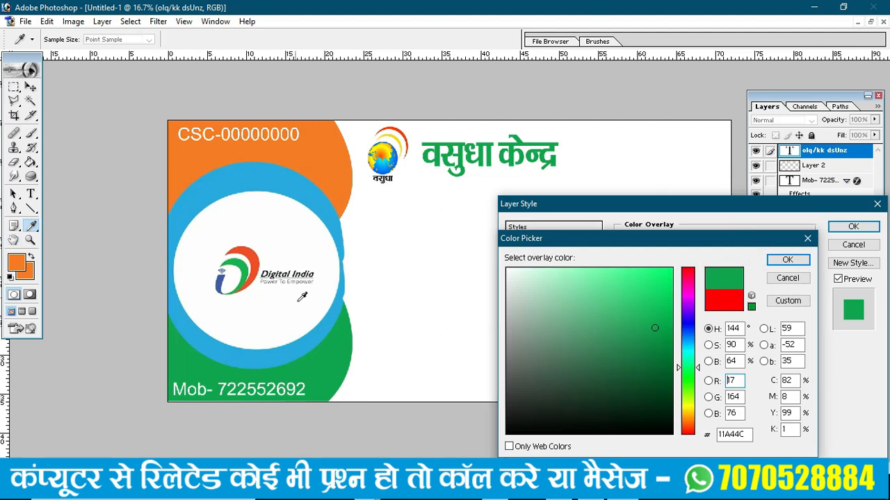
pyautogui.click(794, 262)
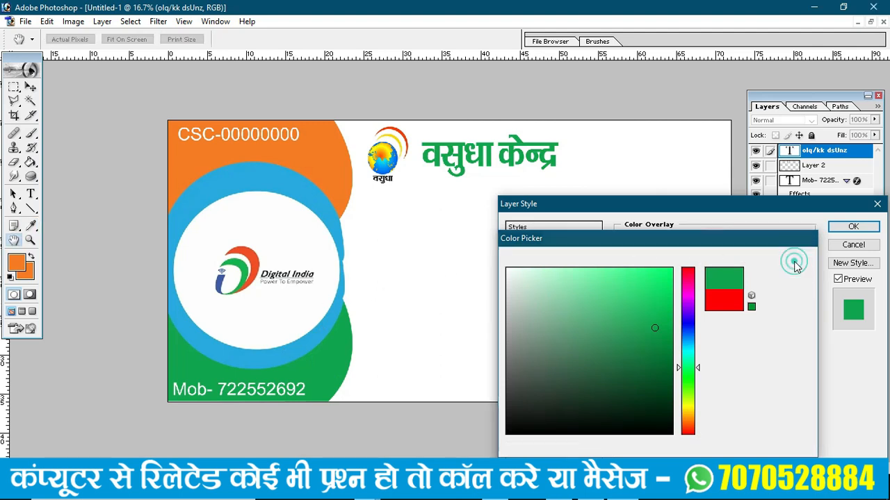
pyautogui.click(853, 227)
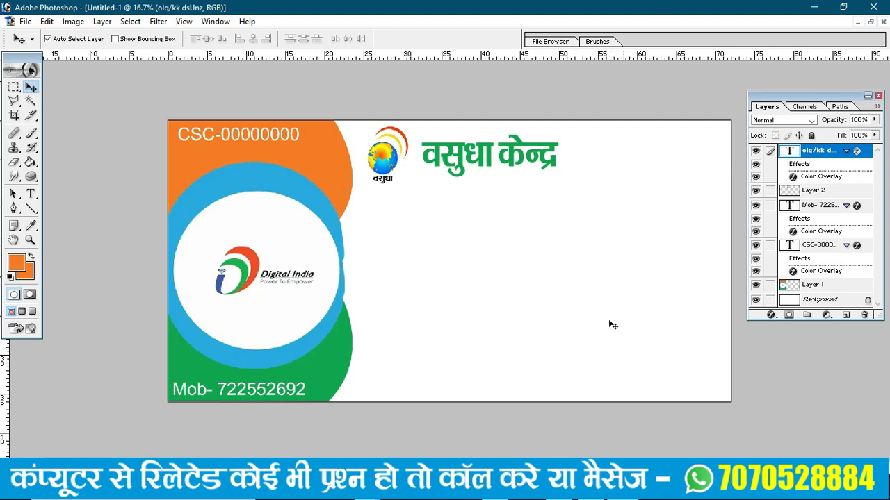
# - Search Google Images for 'csc logo' and copy the CSC e-Governance Services logo image
pyautogui.hotkey('alt', 'Tab')
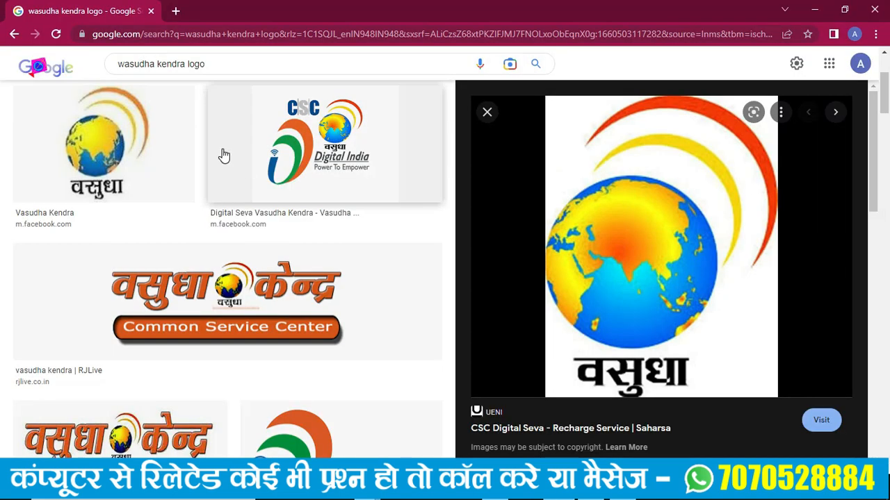
pyautogui.click(210, 63)
pyautogui.write('csx')
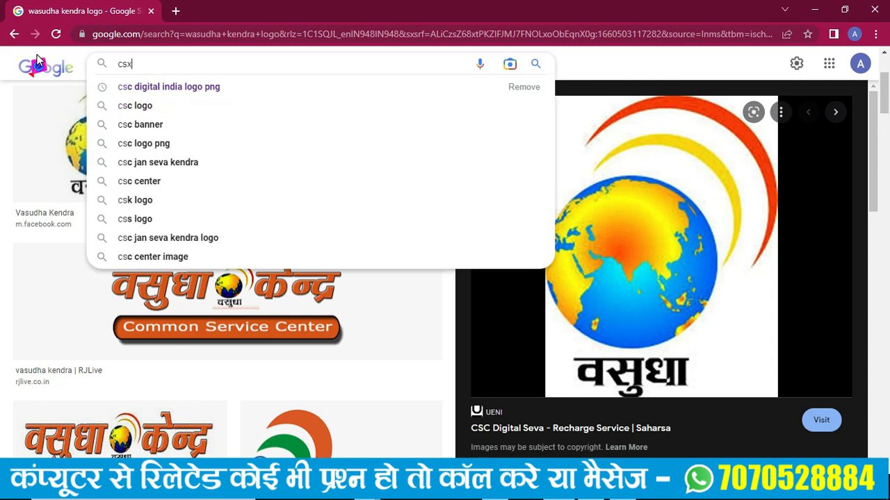
pyautogui.press('BackSpace')
pyautogui.write('c log')
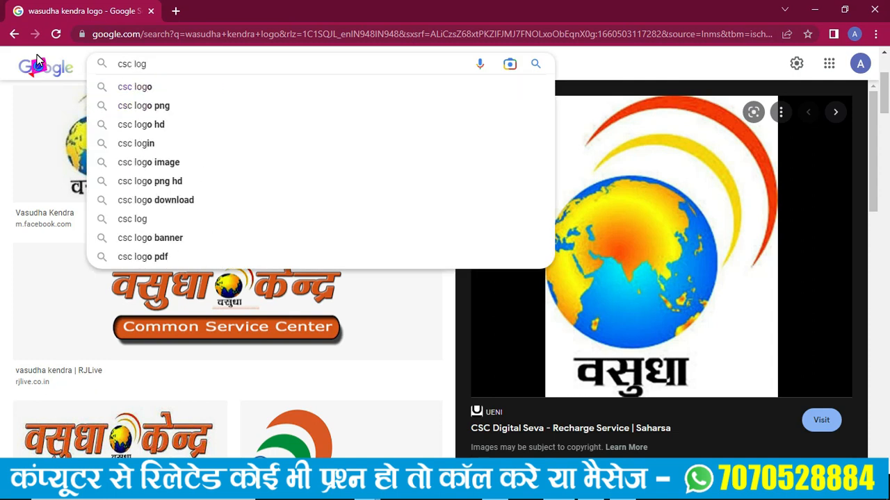
pyautogui.click(125, 88)
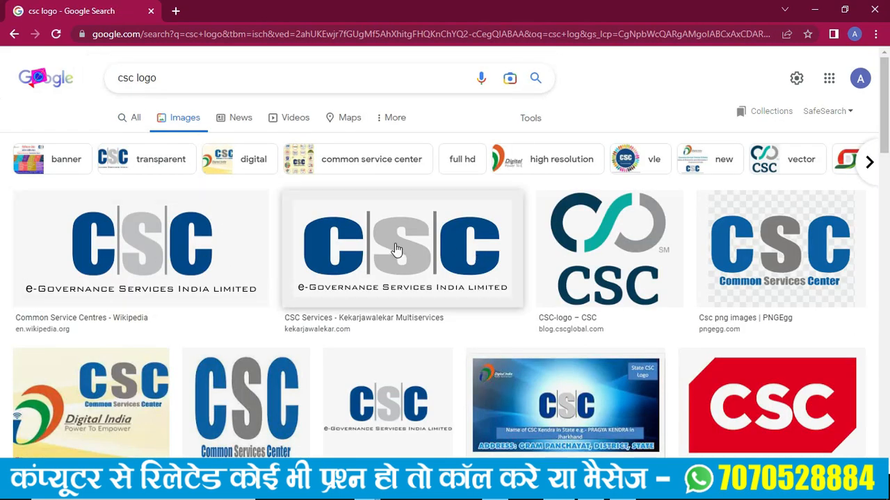
pyautogui.click(397, 249)
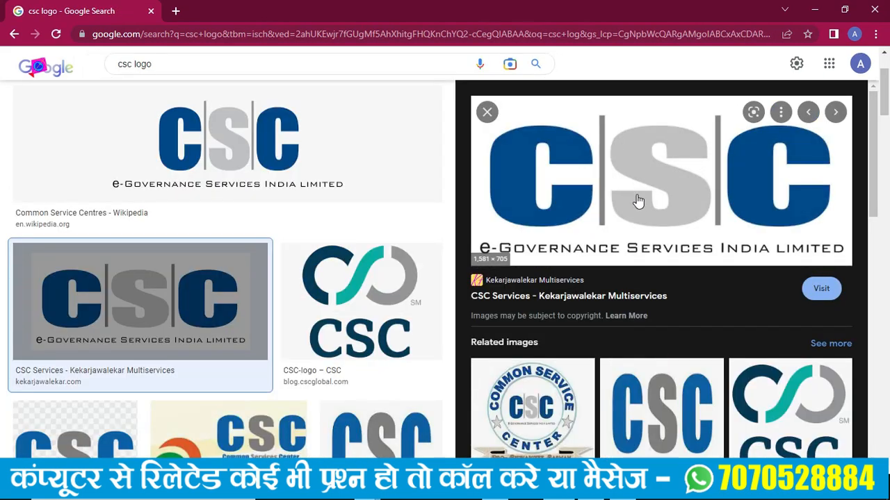
pyautogui.rightClick(630, 138)
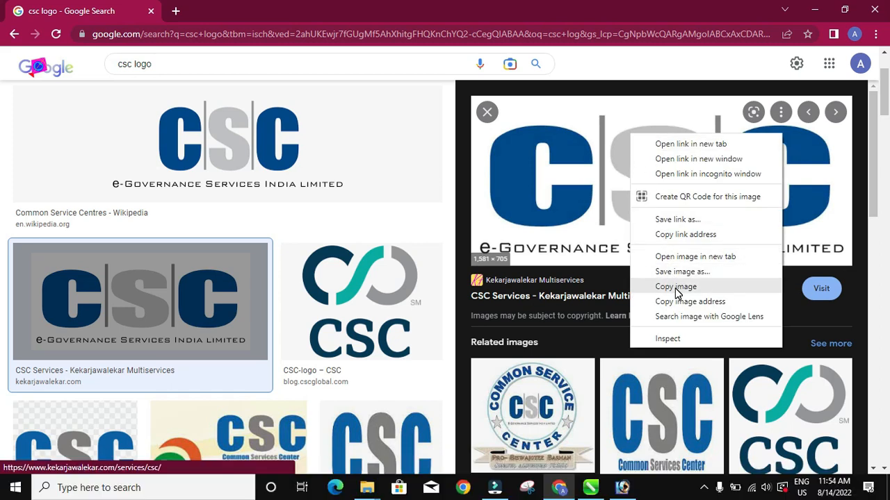
pyautogui.click(676, 288)
pyautogui.click(622, 488)
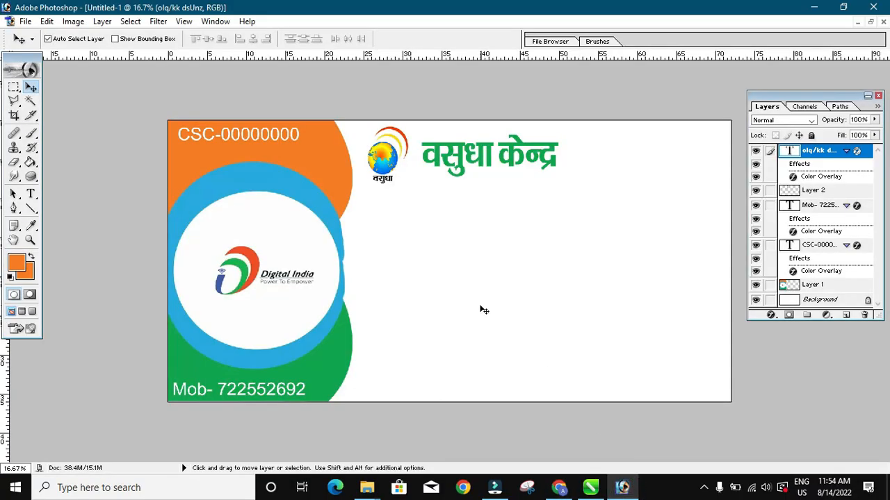
# - Paste the CSC logo at top right beside the heading and scale it to about 56%
pyautogui.hotkey('ctrl', 'v')
pyautogui.moveTo(475, 274); pyautogui.dragTo(644, 184)
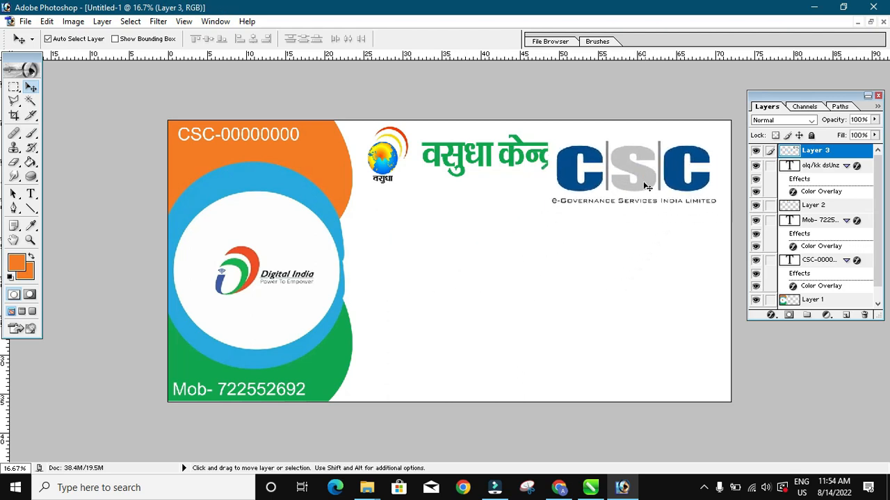
pyautogui.hotkey('ctrl', 't')
pyautogui.moveTo(721, 210); pyautogui.dragTo(640, 164)
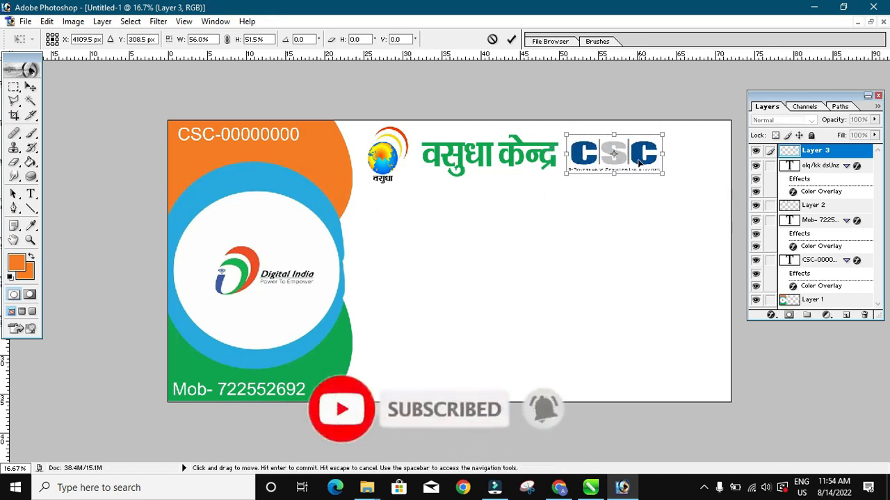
pyautogui.press('Return')
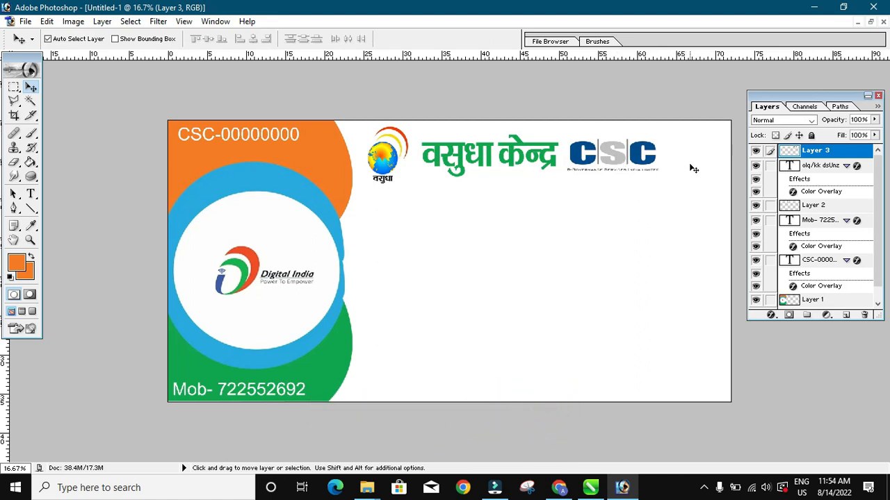
pyautogui.click(559, 487)
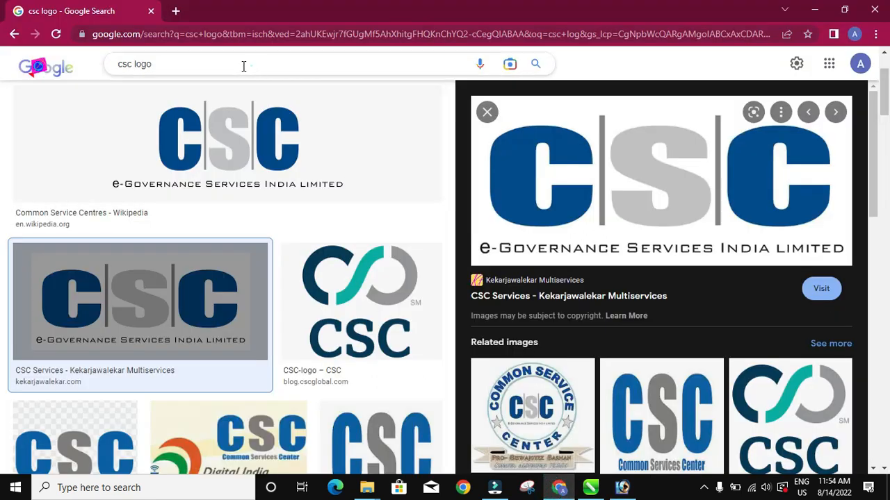
# - Search Google Images for 'modi image' and copy the white-background Wikipedia portrait
pyautogui.click(243, 63)
pyautogui.write('mof')
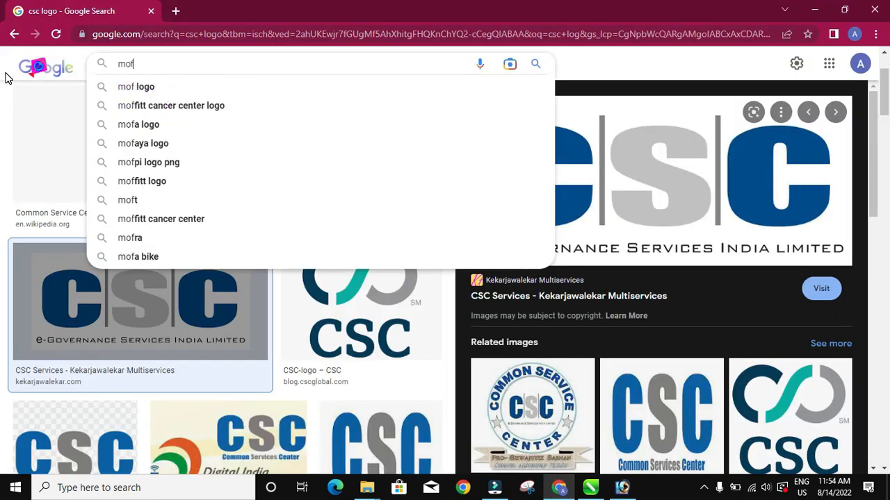
pyautogui.press('BackSpace')
pyautogui.write('di ')
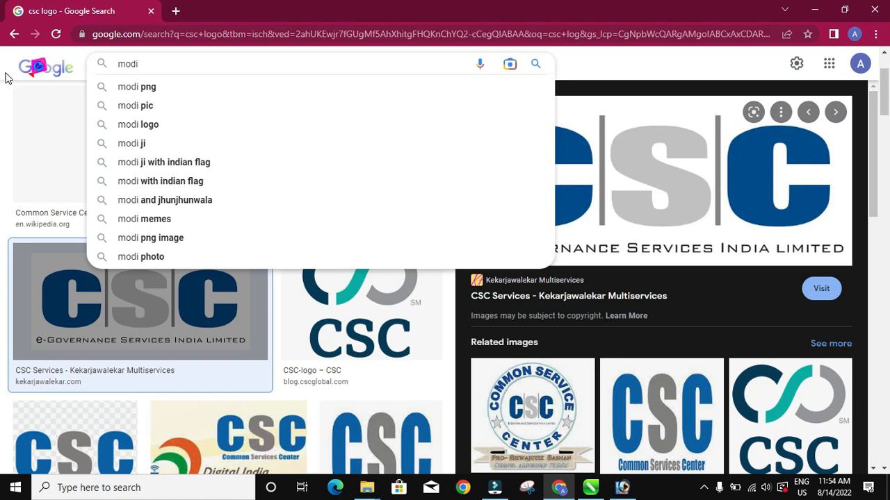
pyautogui.write('im')
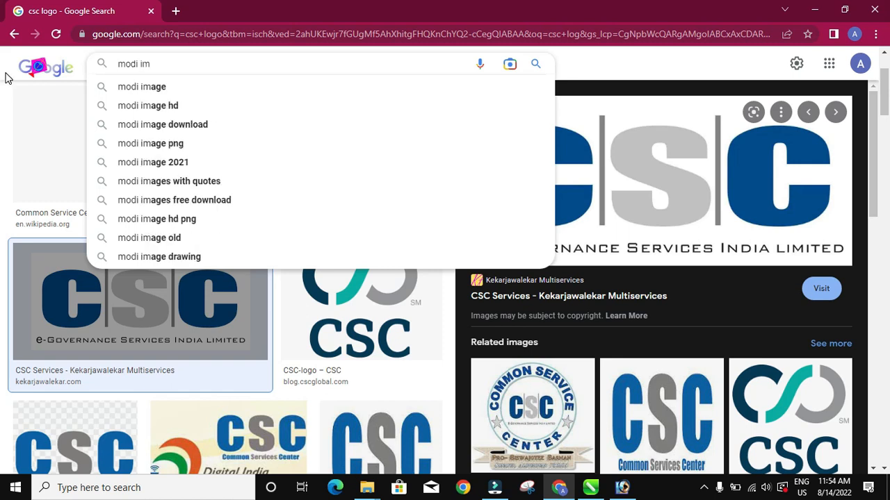
pyautogui.write('age')
pyautogui.press('Return')
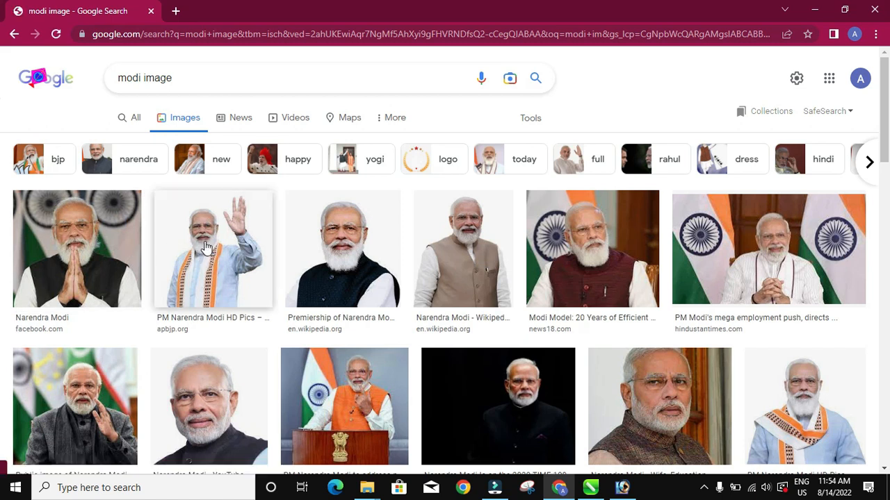
pyautogui.click(315, 254)
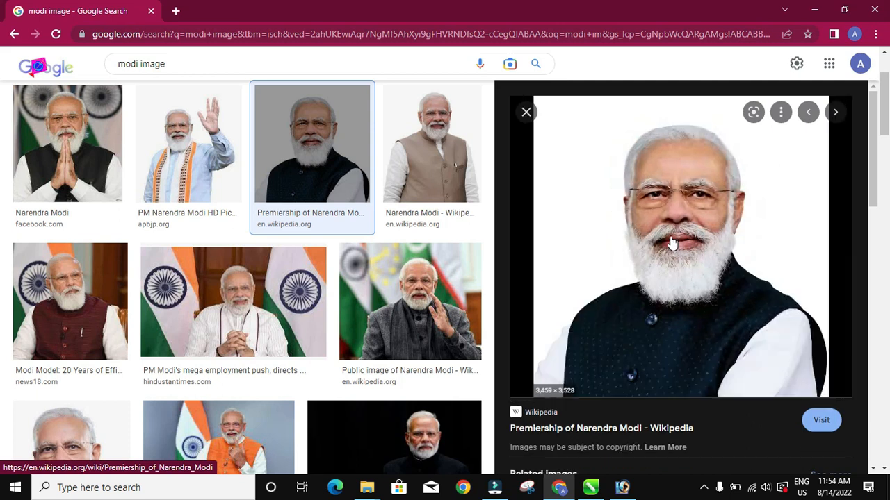
pyautogui.rightClick(672, 242)
pyautogui.click(724, 389)
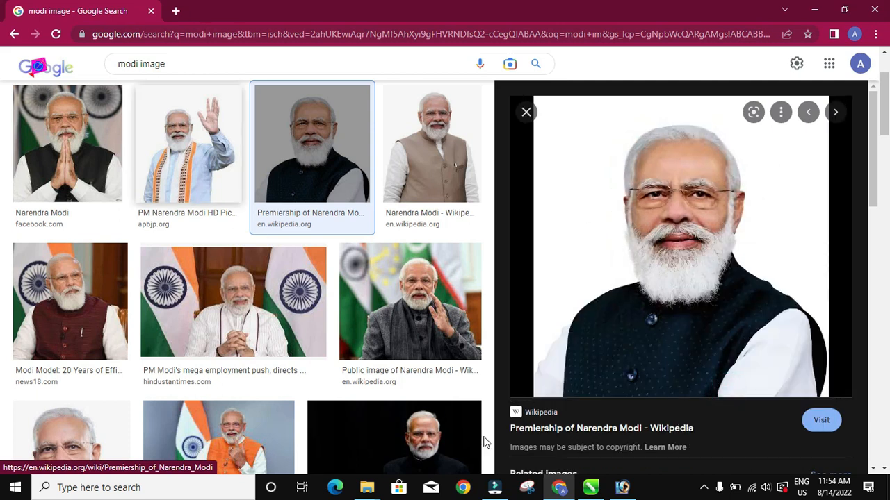
# - Paste onto the banner, then delete the stray extra CSC logo layer
pyautogui.click(622, 487)
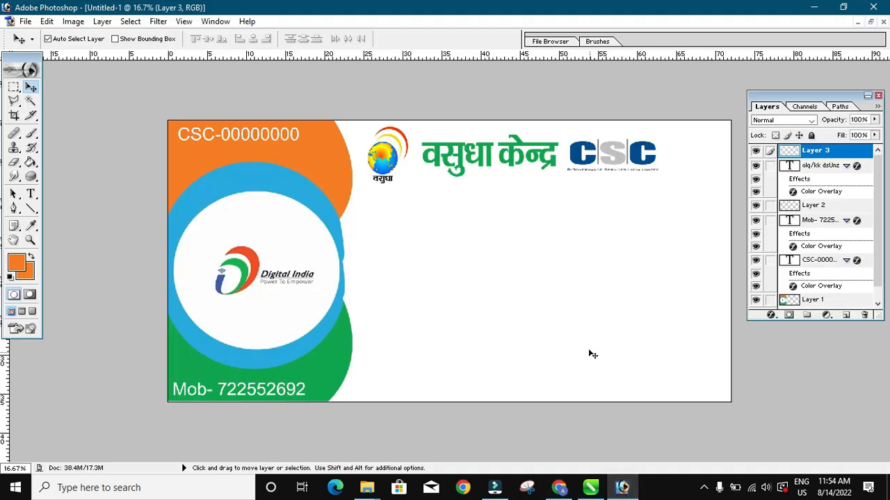
pyautogui.hotkey('ctrl', 'v')
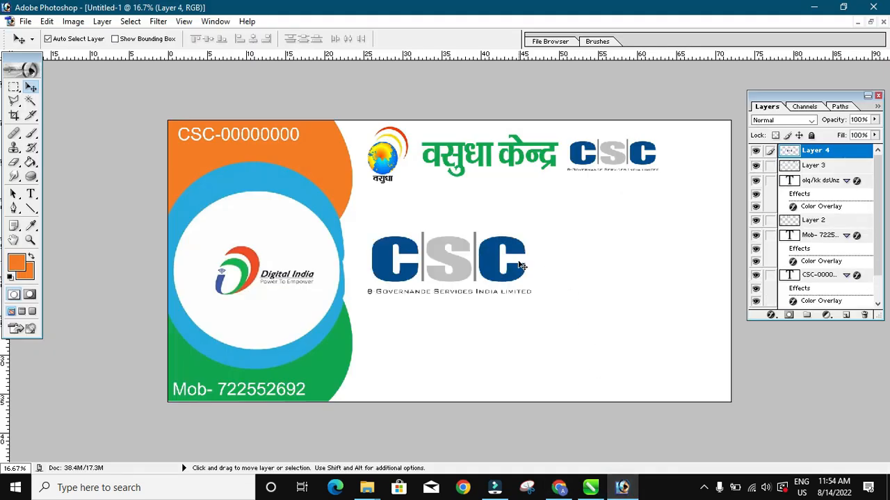
pyautogui.moveTo(490, 261); pyautogui.dragTo(501, 276)
pyautogui.hotkey('alt', 'l')
pyautogui.press('l')
pyautogui.press('l')
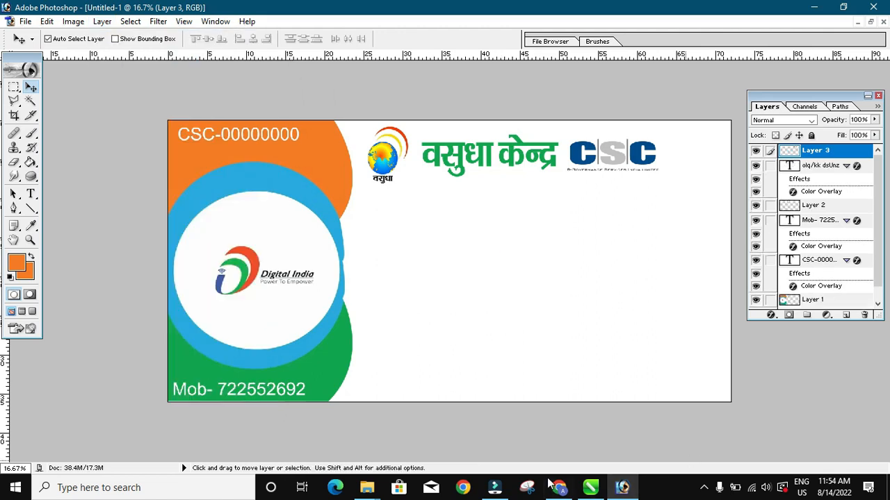
# - Copy the previewed portrait, paste it onto the banner, and remove the unwanted pasted layer
pyautogui.click(559, 488)
pyautogui.rightClick(631, 203)
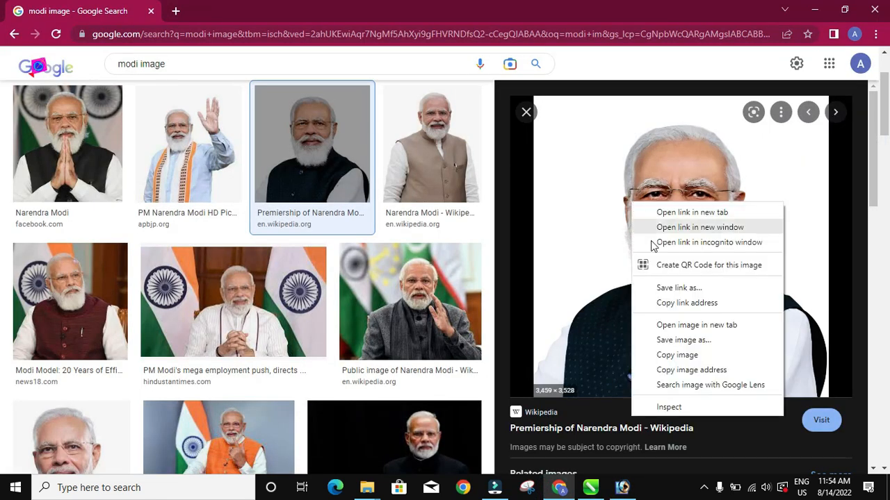
pyautogui.click(675, 357)
pyautogui.click(622, 488)
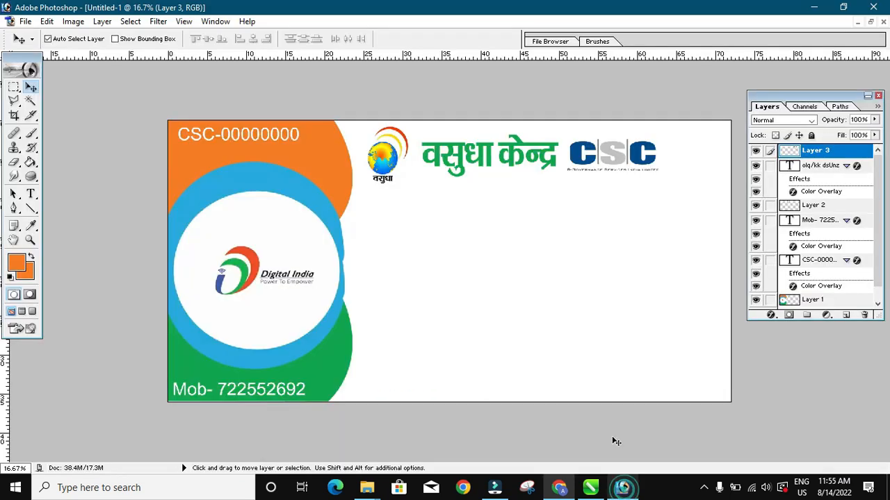
pyautogui.hotkey('ctrl', 'v')
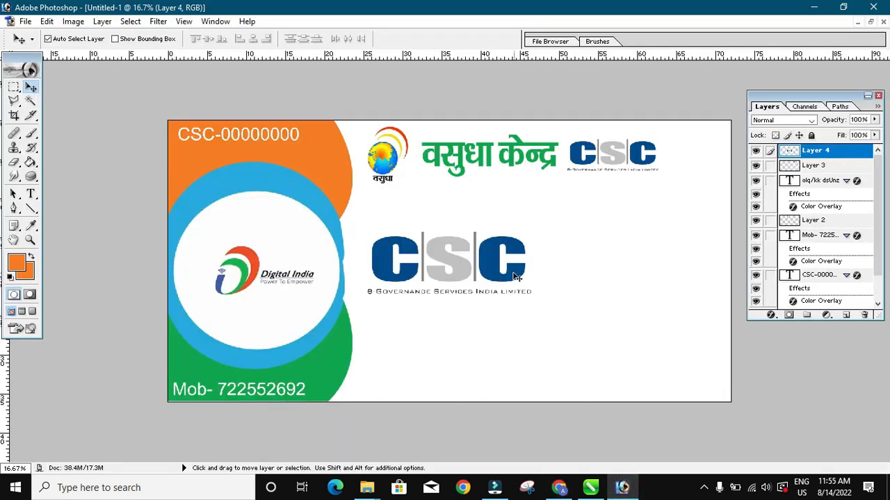
pyautogui.hotkey('alt', 'l')
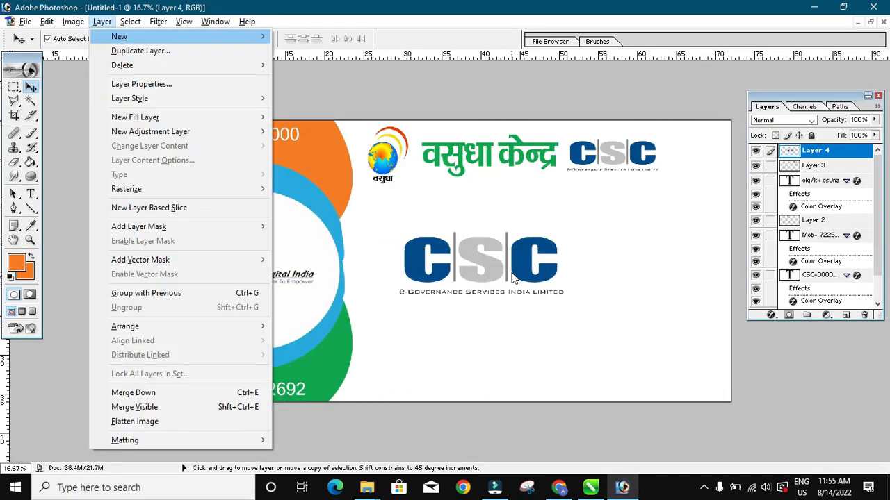
pyautogui.press('l')
pyautogui.press('l')
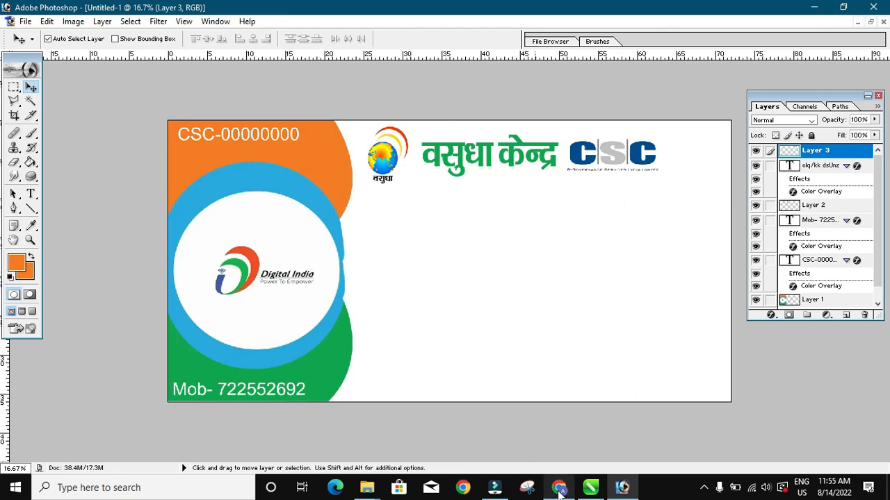
# - Copy the PM portrait with folded arms from the image results and return to the banner
pyautogui.click(559, 487)
pyautogui.scroll(-3, 554, 340)
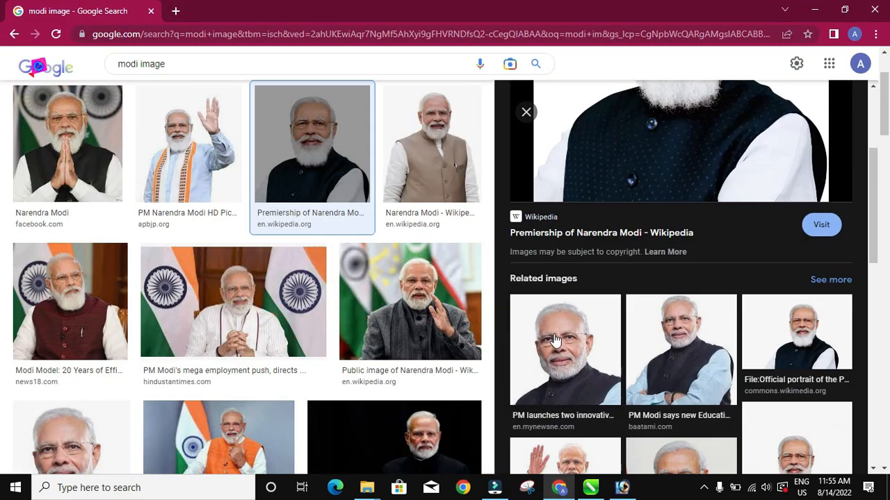
pyautogui.click(698, 354)
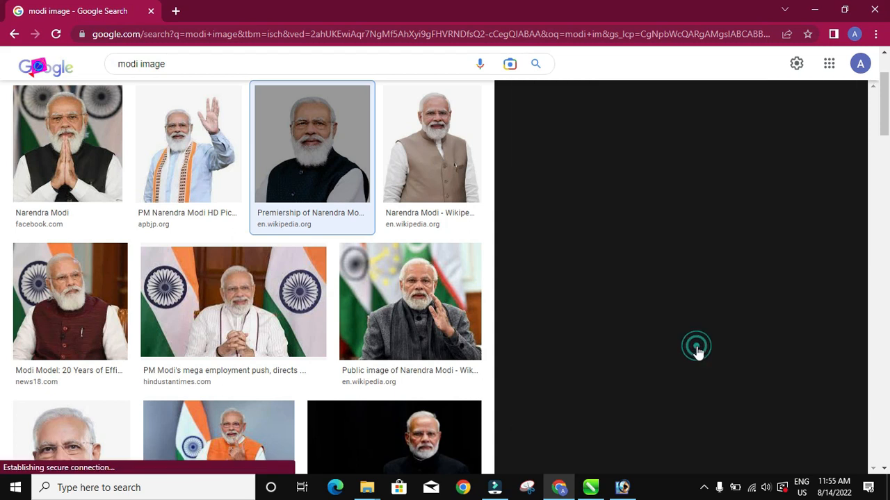
pyautogui.rightClick(668, 216)
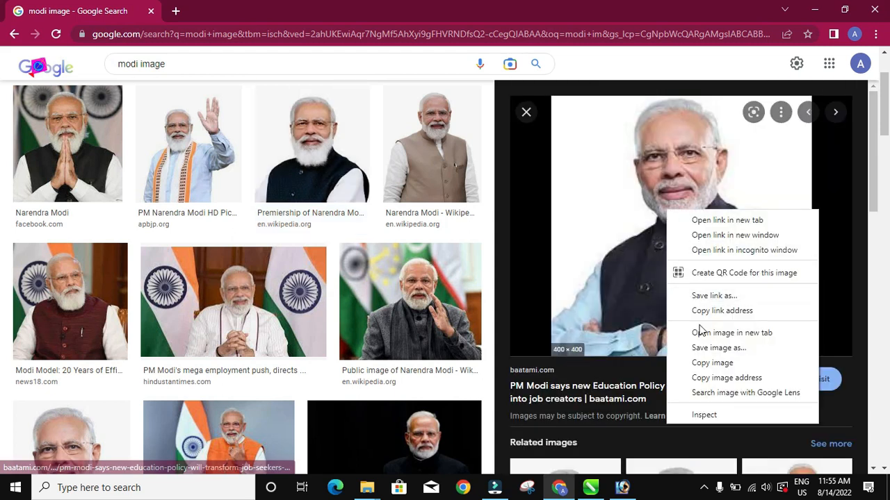
pyautogui.click(712, 363)
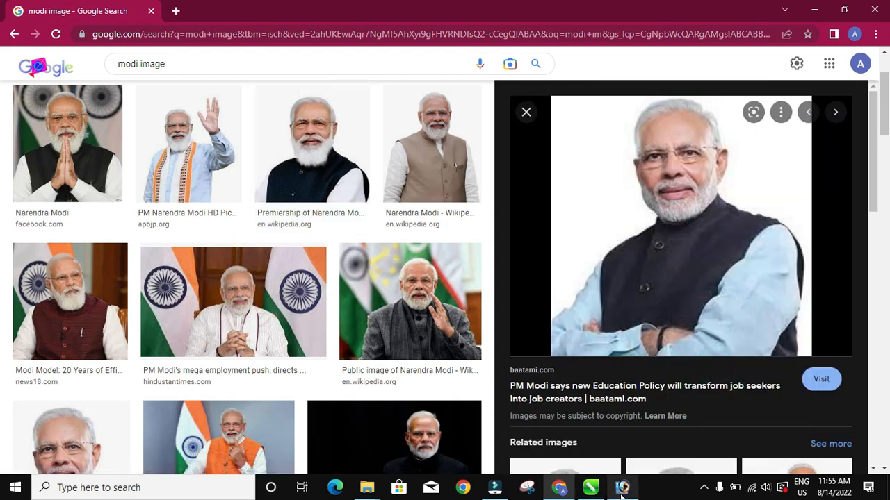
pyautogui.click(622, 487)
pyautogui.click(524, 278)
# - Paste the PM's photo onto the banner and enlarge it
pyautogui.hotkey('ctrl', 'v')
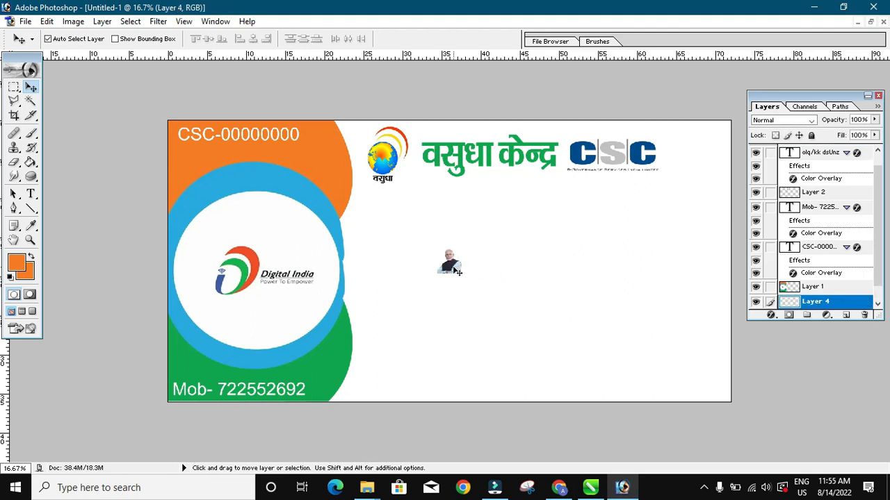
pyautogui.hotkey('ctrl', 't')
pyautogui.moveTo(461, 274); pyautogui.dragTo(547, 373)
pyautogui.press('Return')
# - Scale the photo to about 46% and set it in the top-right corner beside the CSC logo
pyautogui.moveTo(518, 339); pyautogui.dragTo(693, 210)
pyautogui.hotkey('ctrl', 't')
pyautogui.moveTo(620, 240); pyautogui.dragTo(703, 170)
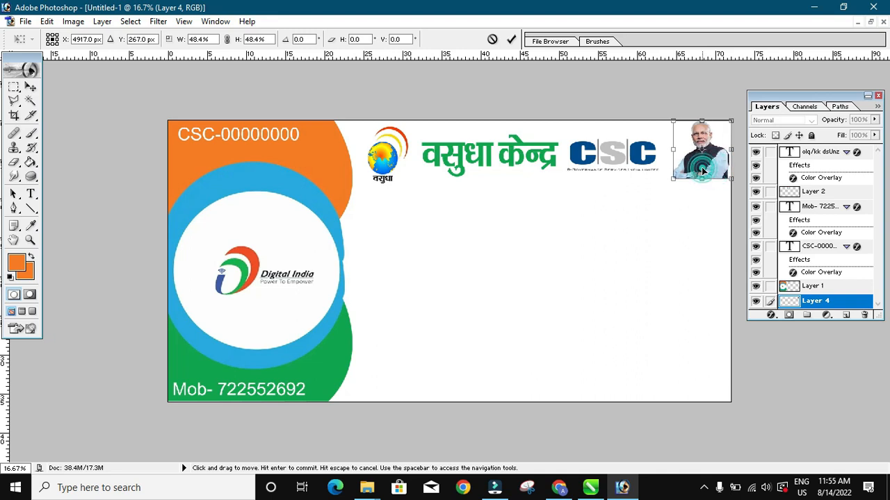
pyautogui.moveTo(675, 182); pyautogui.dragTo(699, 165)
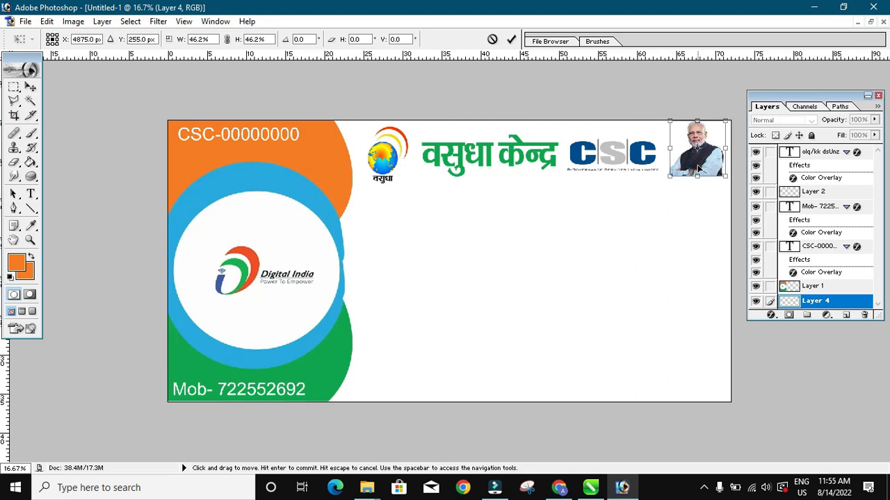
pyautogui.press('Return')
pyautogui.click(691, 219)
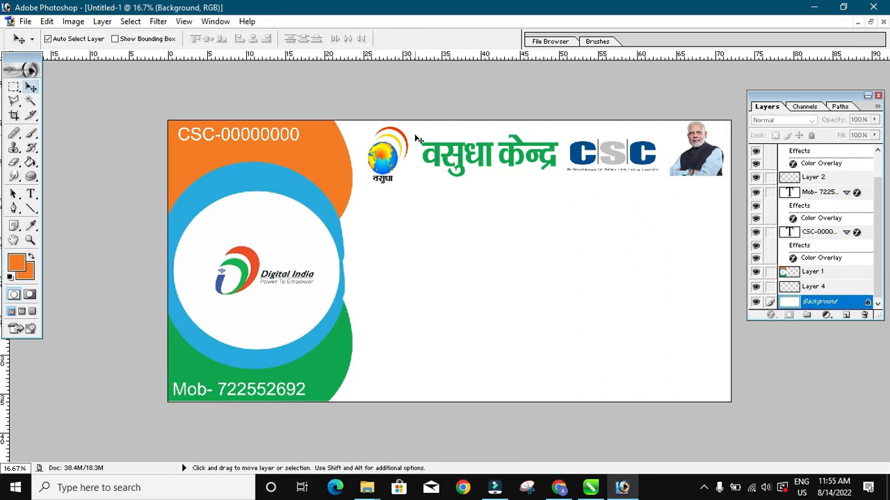
pyautogui.click(512, 155)
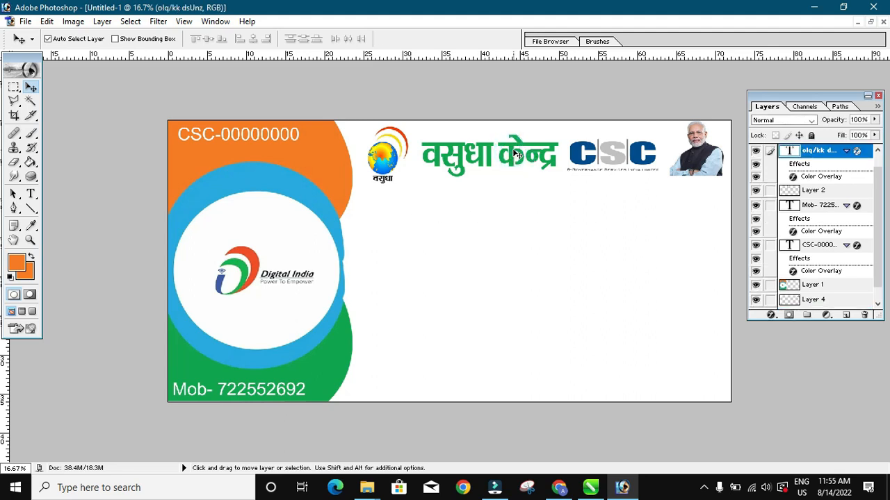
# - Duplicate the green Hindi title below itself and retype the copy as डिजिटल सेवा
pyautogui.moveTo(516, 154); pyautogui.dragTo(548, 223)
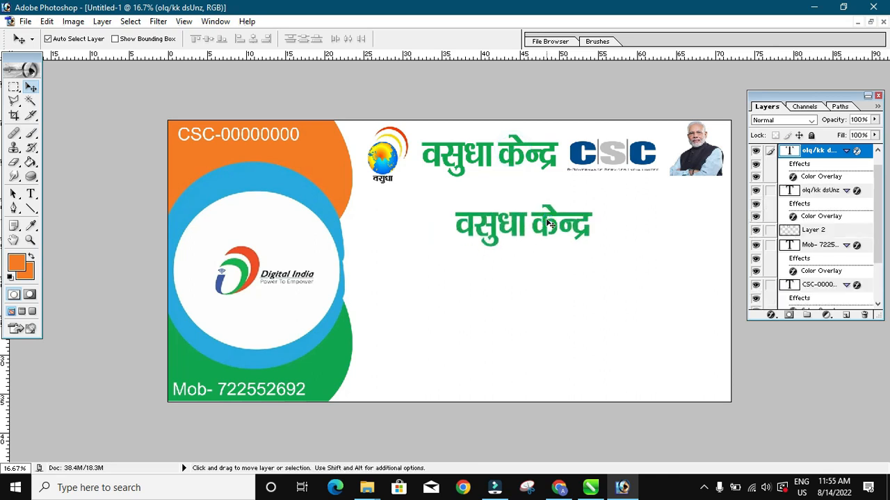
pyautogui.click(30, 195)
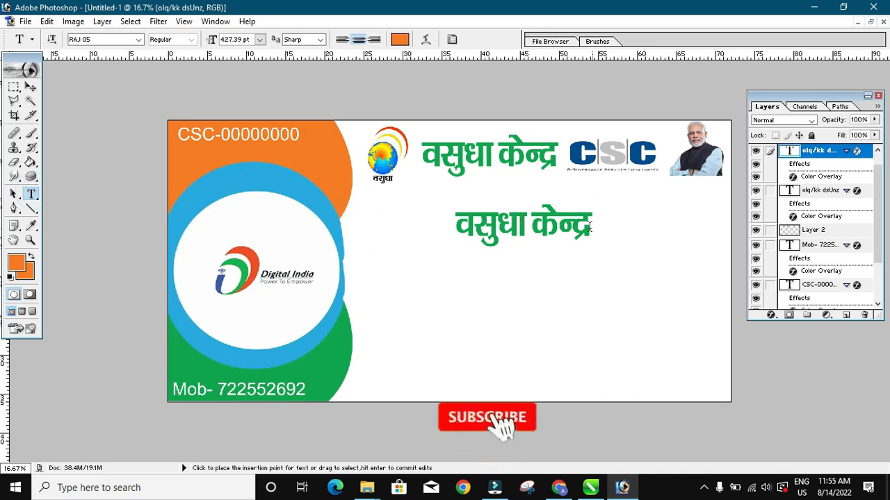
pyautogui.moveTo(589, 227); pyautogui.dragTo(395, 227)
pyautogui.write('fm')
pyautogui.press('BackSpace')
pyautogui.write('Mfy')
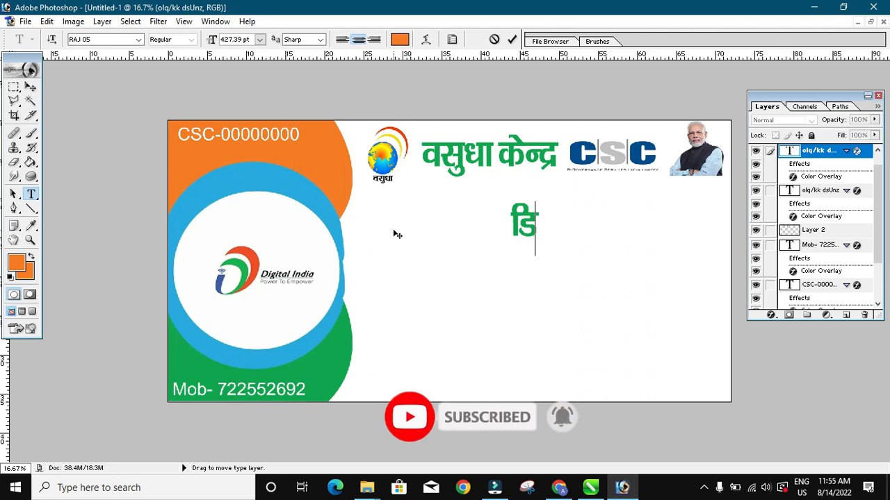
pyautogui.press('BackSpace')
pyautogui.write('t')
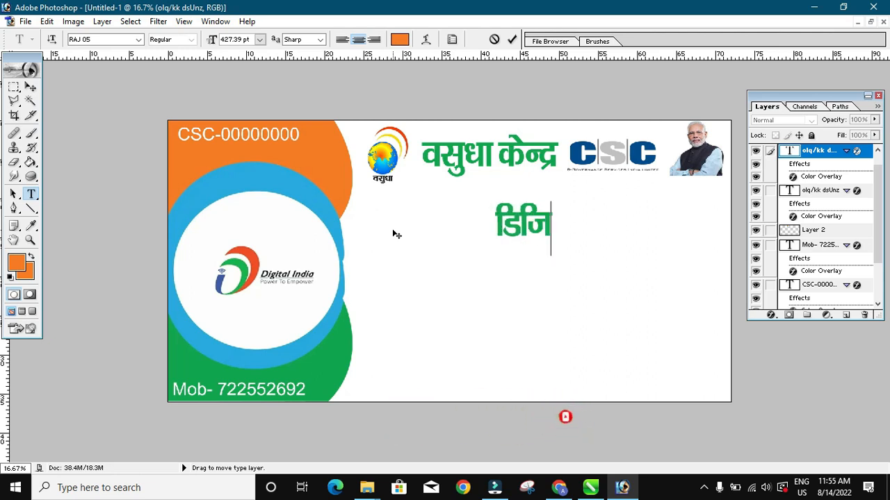
pyautogui.write('Vy lsok')
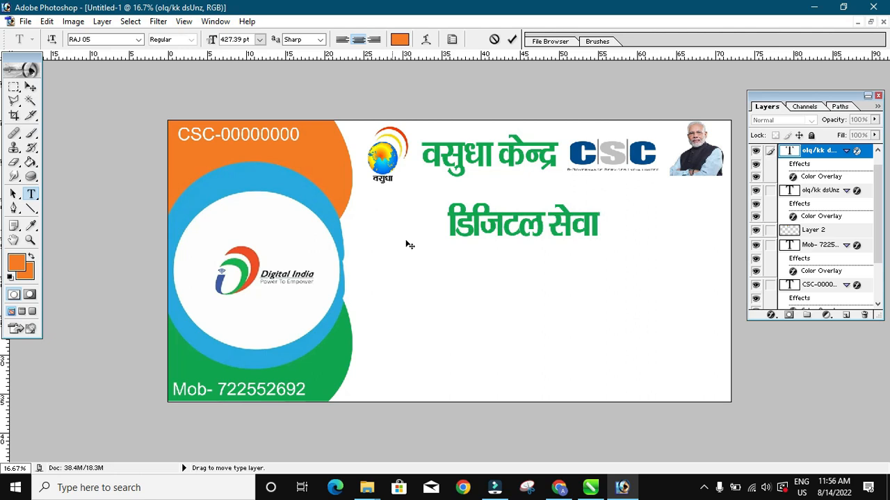
pyautogui.click(31, 86)
# - Enlarge the डिजिटल सेवा line to about 220% and position it beneath the वसुधा केन्द्र heading
pyautogui.hotkey('ctrl', 't')
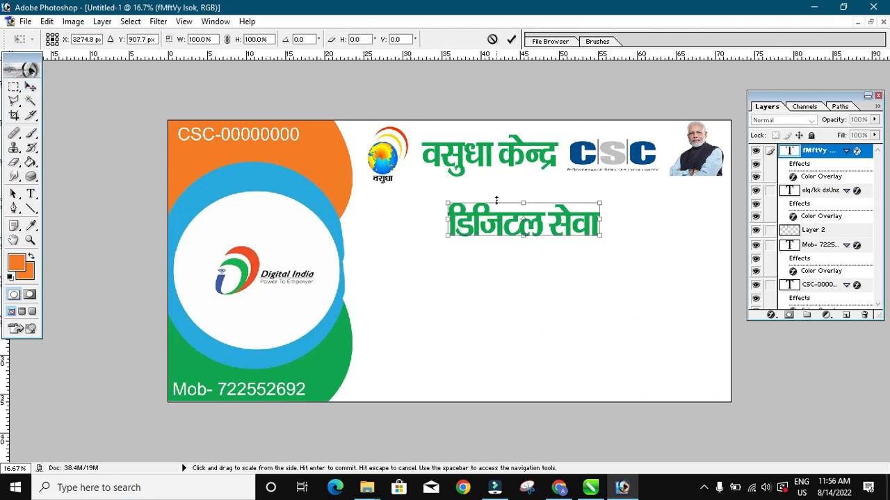
pyautogui.moveTo(600, 236); pyautogui.dragTo(717, 279)
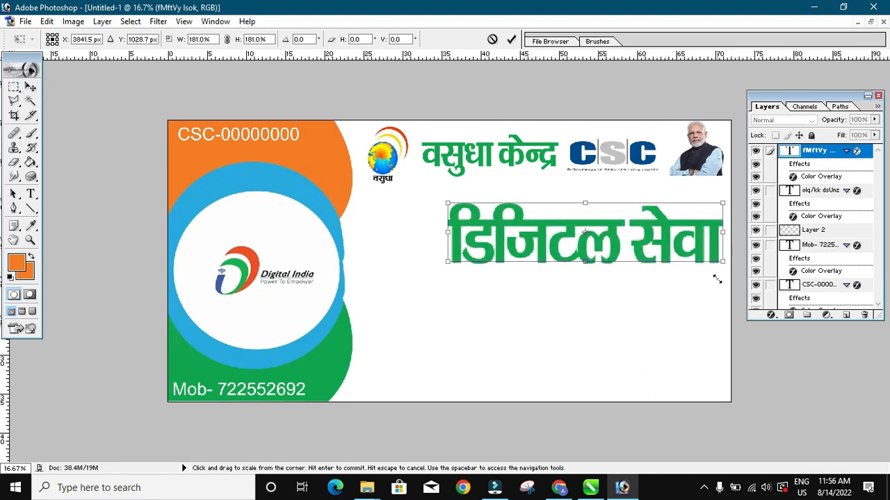
pyautogui.moveTo(670, 242); pyautogui.dragTo(596, 233)
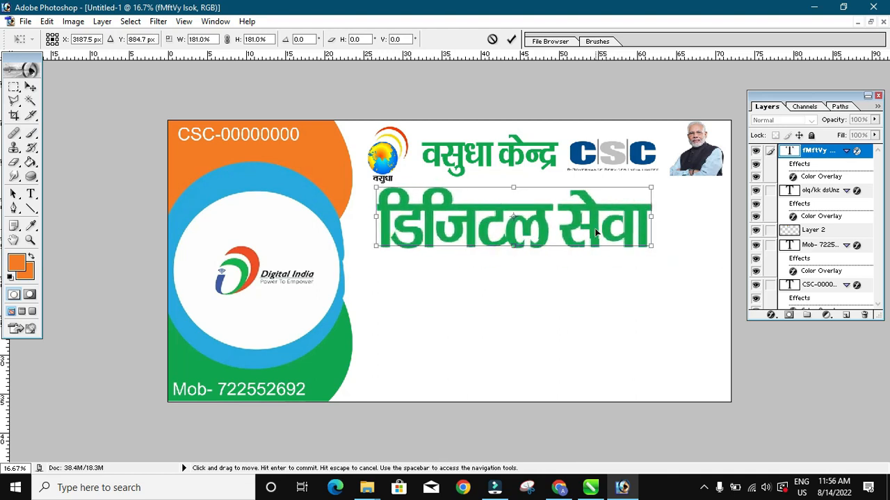
pyautogui.moveTo(651, 246); pyautogui.dragTo(710, 256)
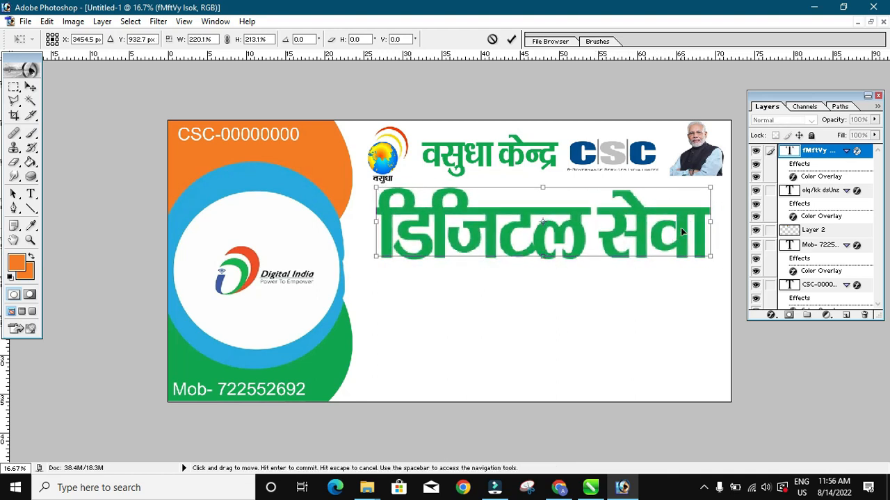
pyautogui.moveTo(680, 227); pyautogui.dragTo(683, 227)
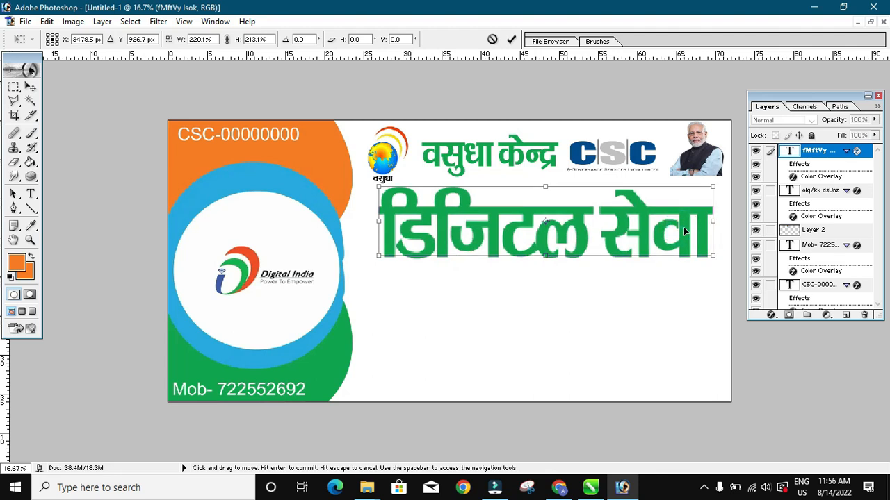
pyautogui.press('Return')
pyautogui.click(645, 221)
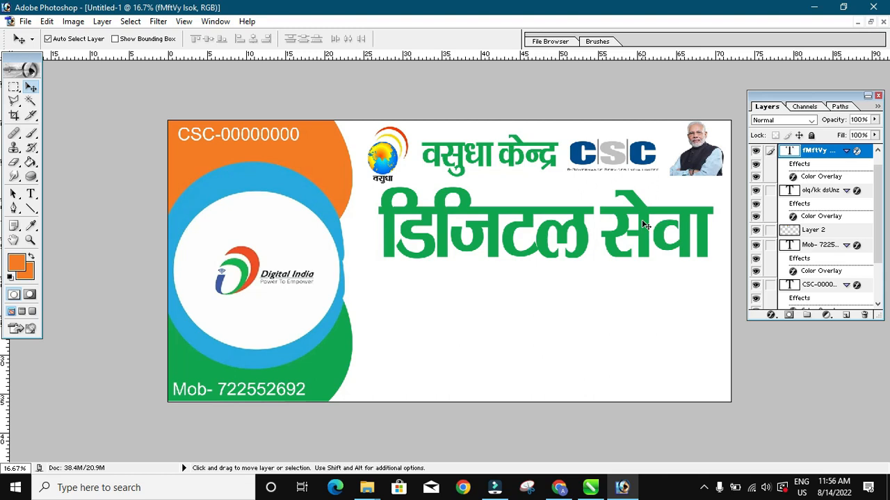
# - Give the डिजिटल सेवा headline a dark navy 040056 Color Overlay
pyautogui.click(102, 21)
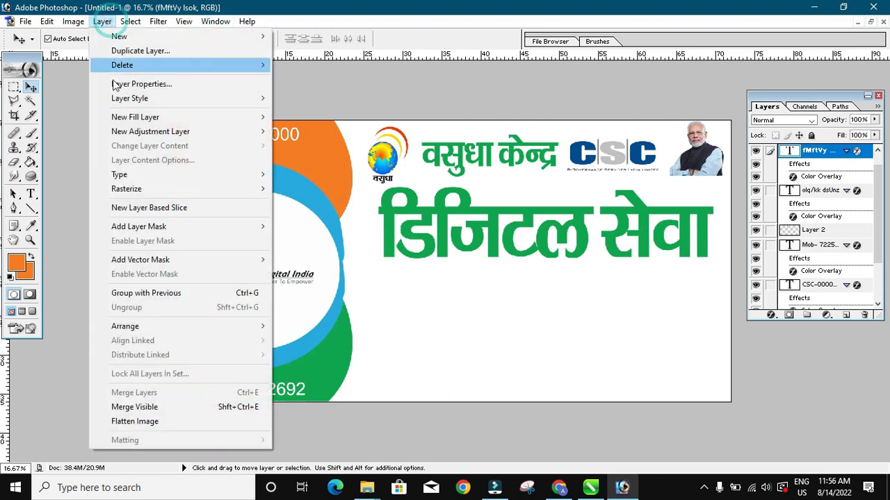
pyautogui.moveTo(141, 104)
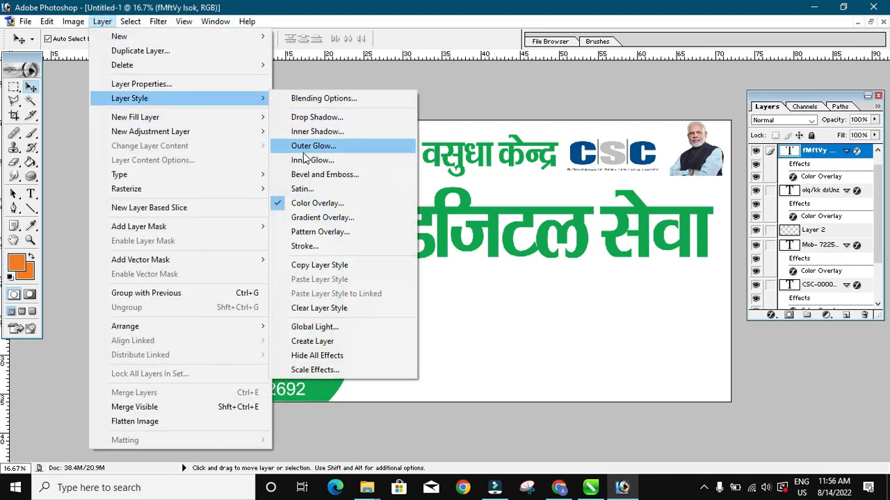
pyautogui.click(312, 204)
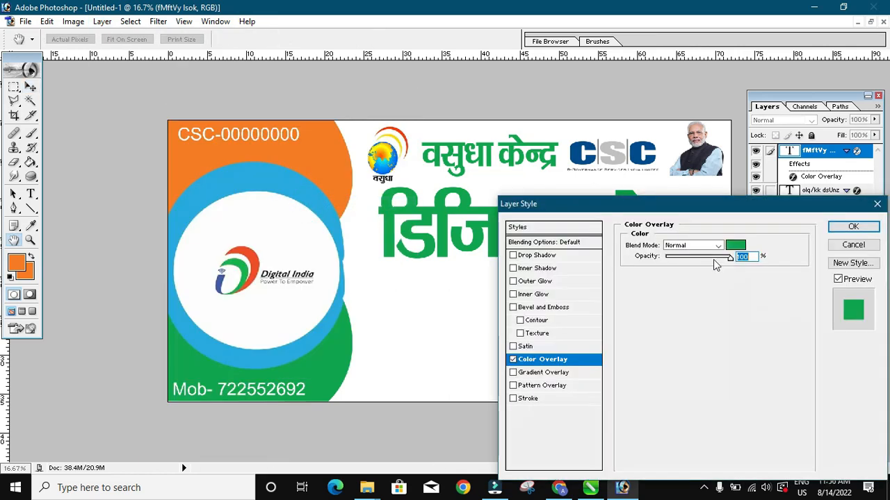
pyautogui.click(734, 249)
pyautogui.click(687, 322)
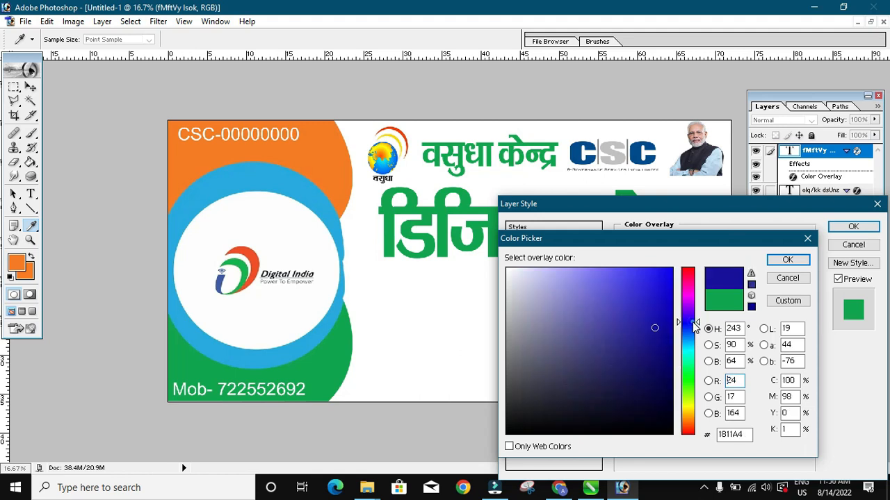
pyautogui.moveTo(665, 338); pyautogui.dragTo(670, 378)
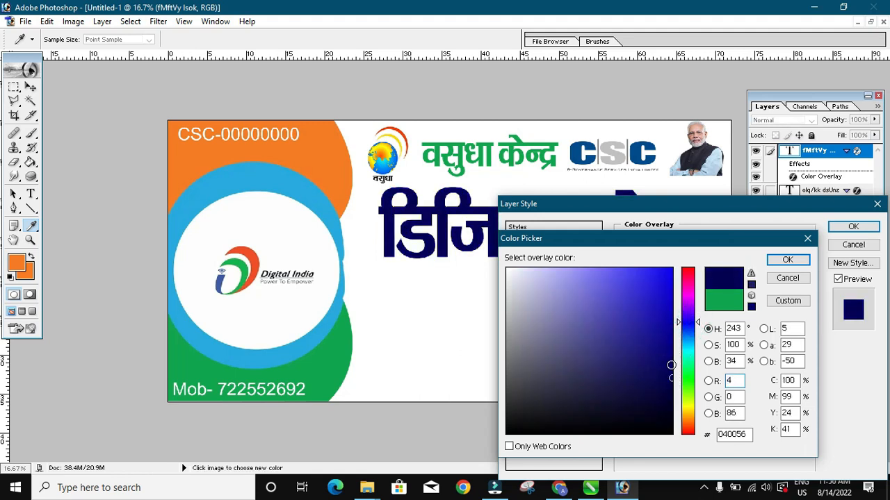
pyautogui.click(788, 259)
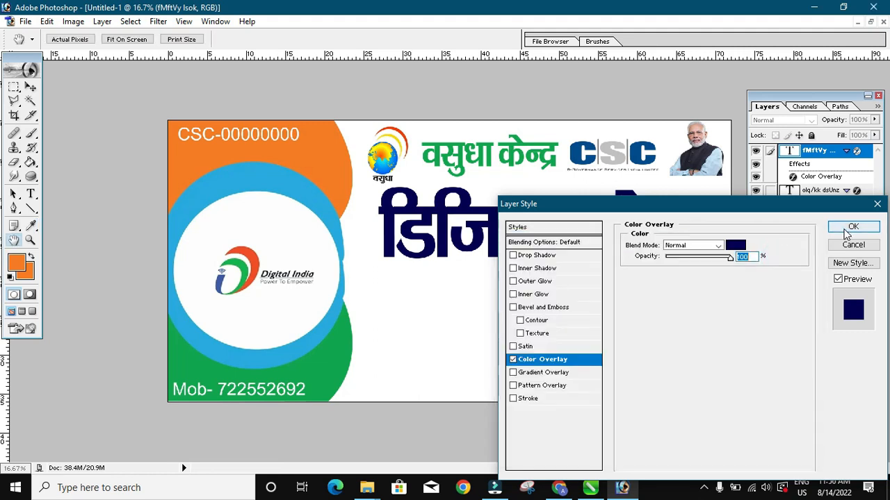
pyautogui.click(853, 227)
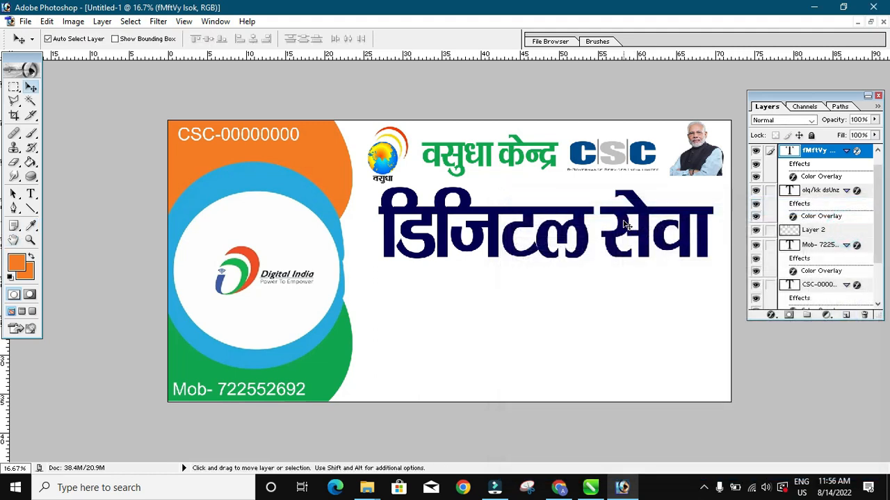
# - Duplicate the headline below and retype the copy as कॉमन सर्विस सेन्टर
pyautogui.moveTo(625, 224); pyautogui.dragTo(627, 320)
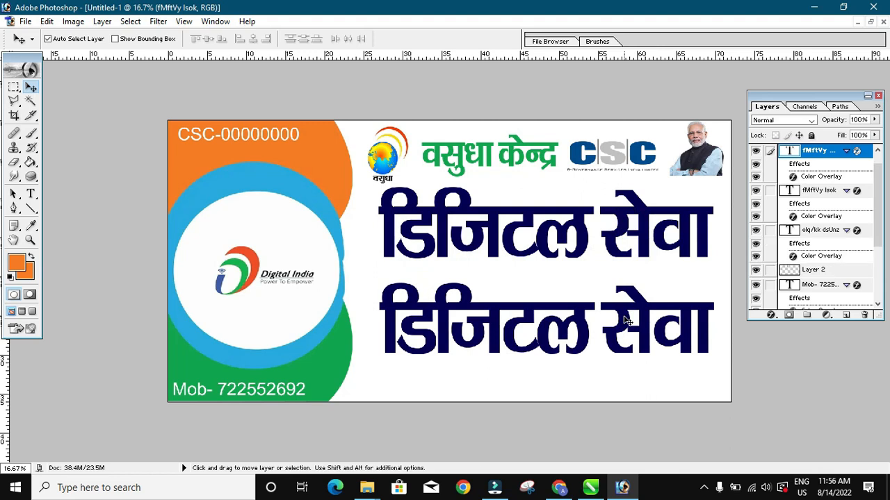
pyautogui.press('t')
pyautogui.click(602, 322)
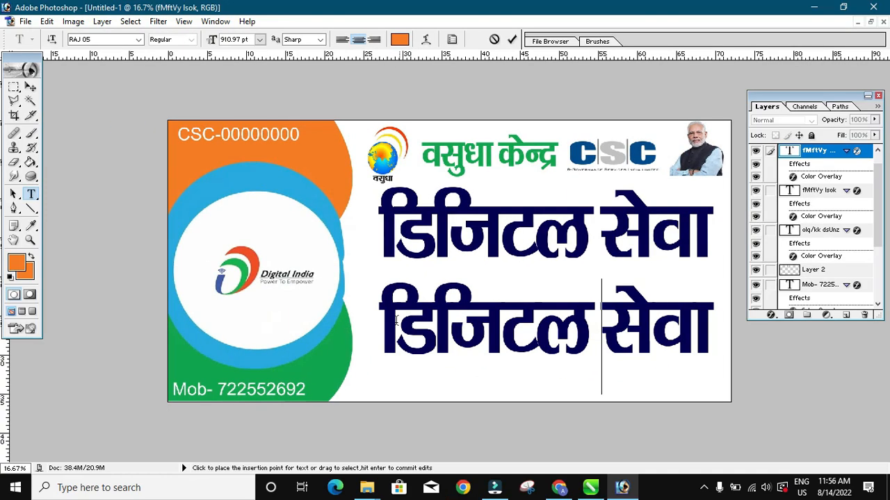
pyautogui.moveTo(383, 321); pyautogui.dragTo(759, 376)
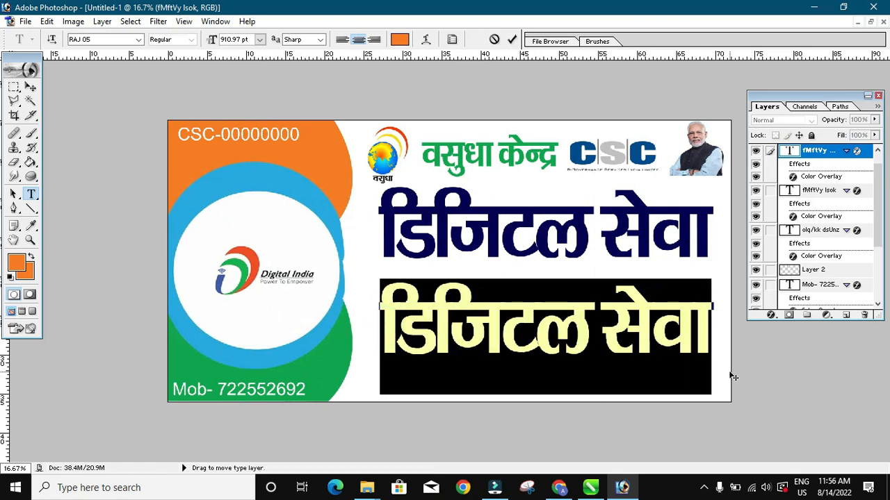
pyautogui.write('dkWeu lfoZl lsUVj')
pyautogui.click(30, 86)
# - Shrink the new line, widen it to about 113%, and centre it beneath डिजिटल सेवा
pyautogui.moveTo(370, 310); pyautogui.dragTo(300, 296)
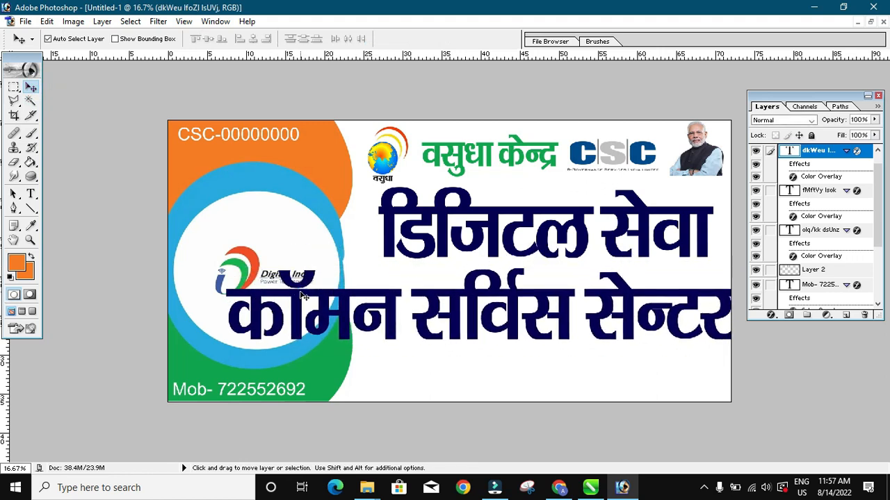
pyautogui.hotkey('ctrl', 't')
pyautogui.moveTo(221, 267); pyautogui.dragTo(504, 334)
pyautogui.press('Return')
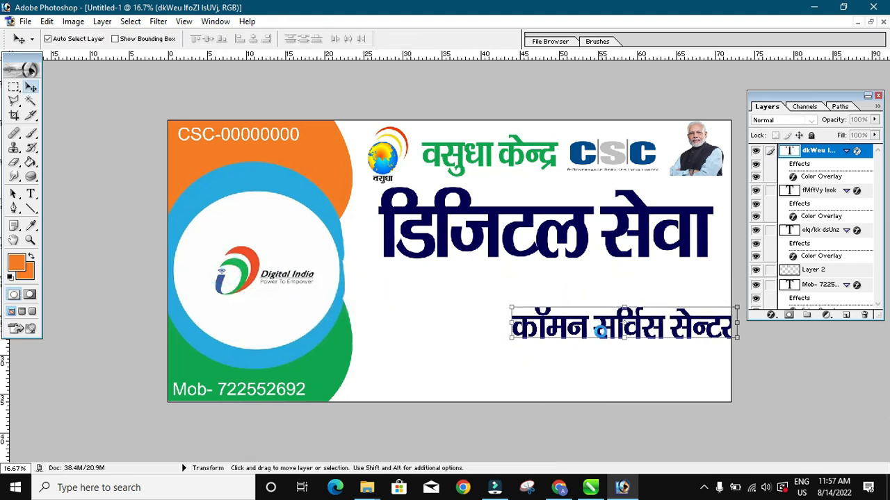
pyautogui.moveTo(590, 335); pyautogui.dragTo(511, 297)
pyautogui.hotkey('ctrl', 't')
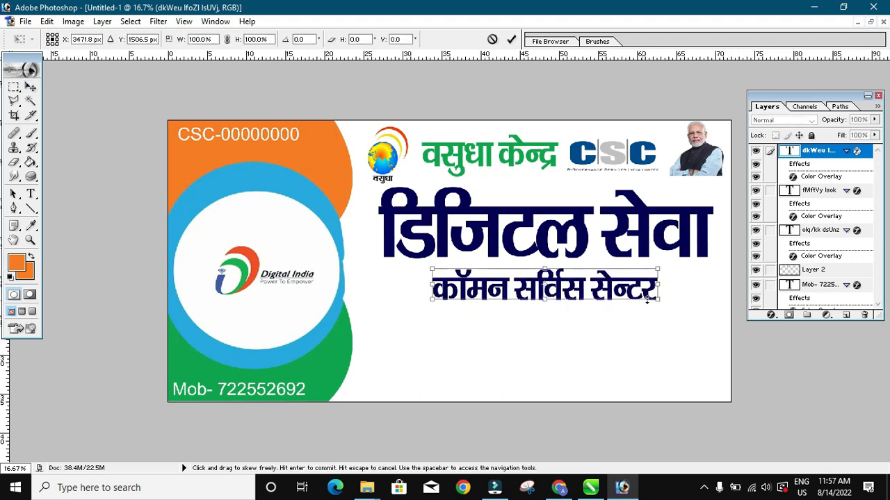
pyautogui.moveTo(657, 291); pyautogui.dragTo(690, 293)
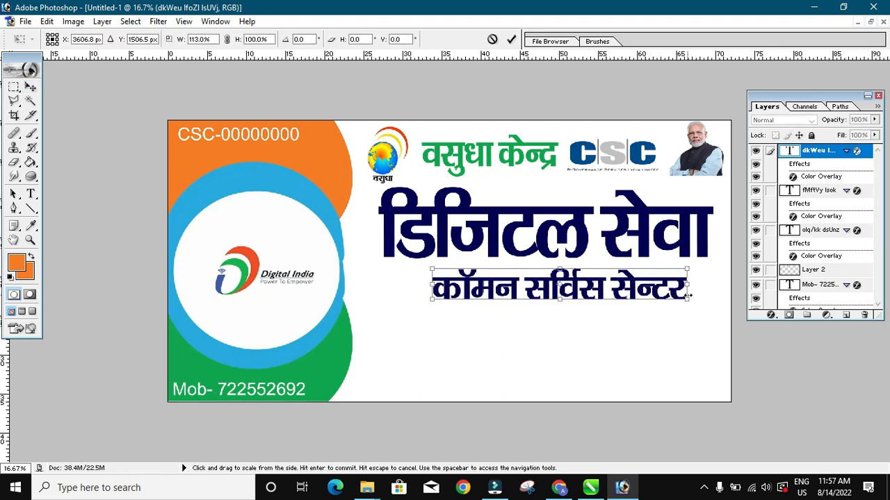
pyautogui.press('Return')
pyautogui.moveTo(581, 286); pyautogui.dragTo(566, 280)
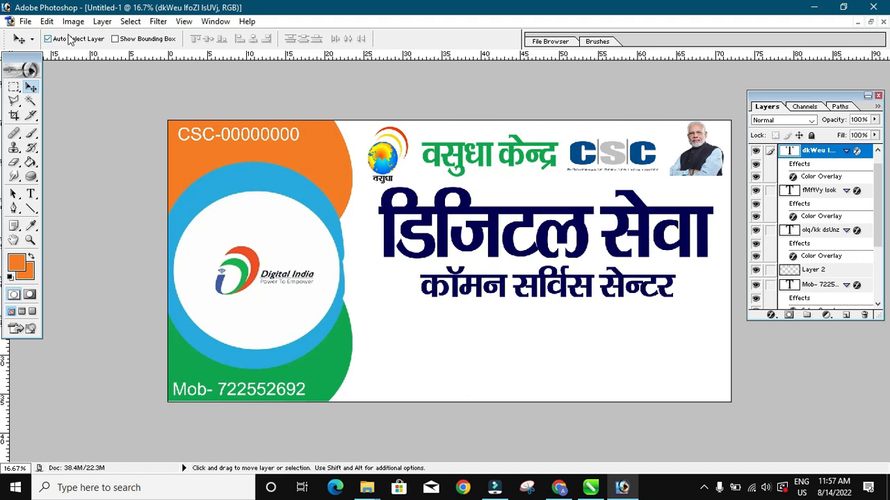
pyautogui.click(102, 21)
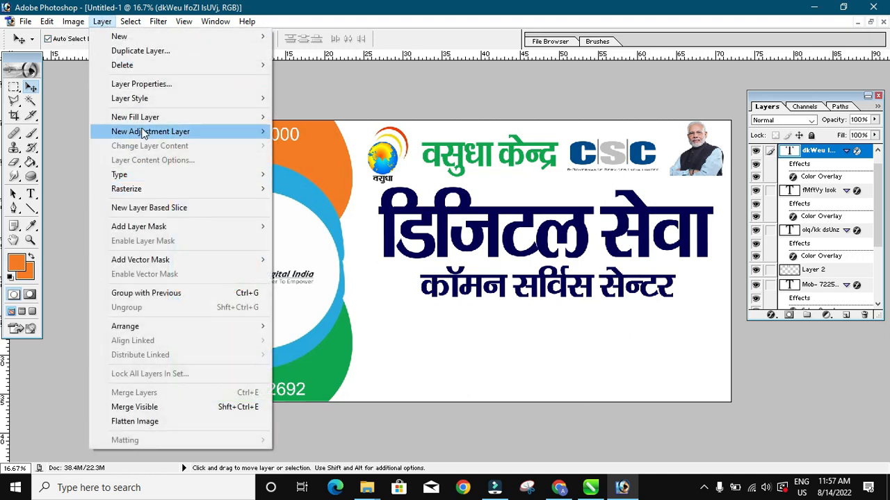
# - Apply a teal-green 00C091 Color Overlay to the कॉमन सर्विस सेन्टर line
pyautogui.moveTo(139, 98)
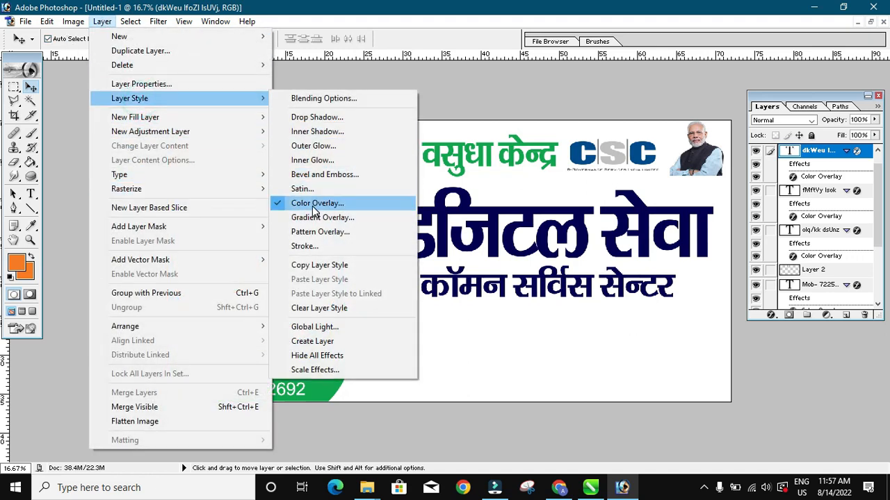
pyautogui.click(311, 206)
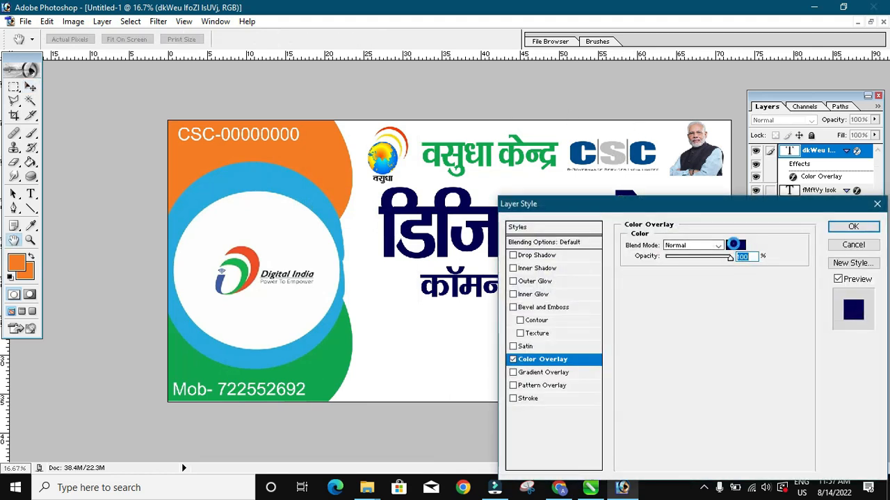
pyautogui.click(734, 246)
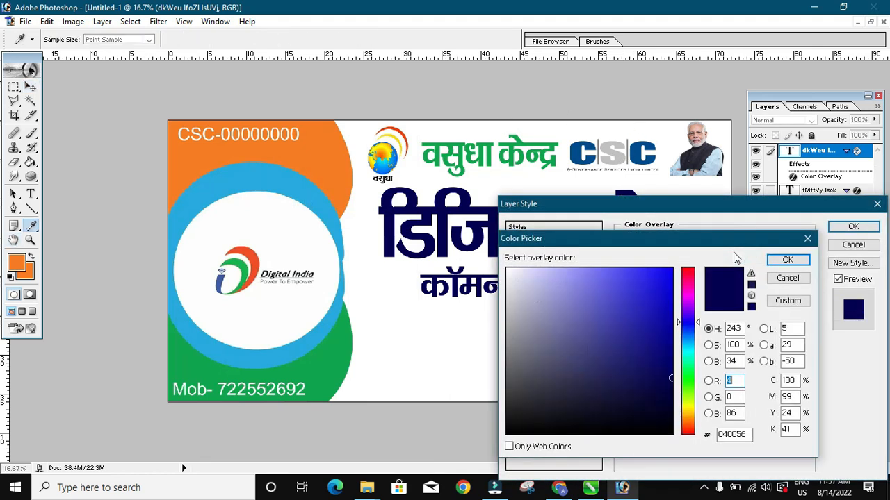
pyautogui.click(688, 338)
pyautogui.click(690, 353)
pyautogui.moveTo(651, 288); pyautogui.dragTo(680, 267)
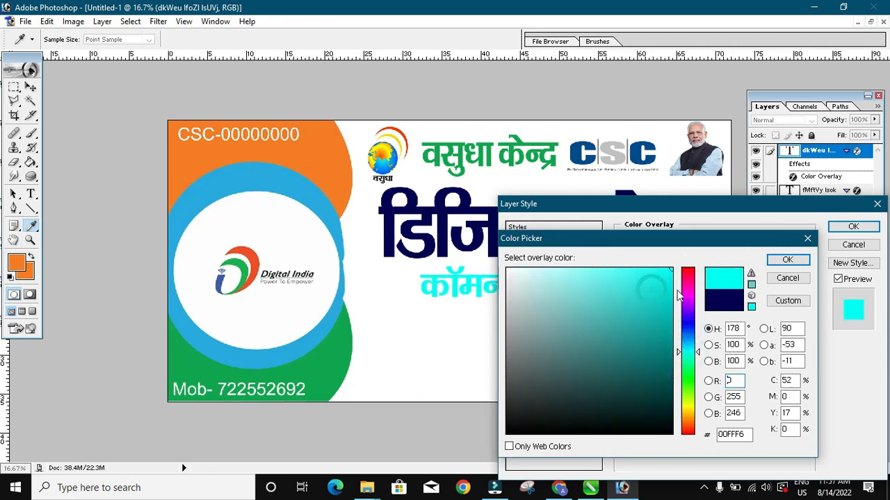
pyautogui.click(690, 357)
pyautogui.click(658, 346)
pyautogui.moveTo(660, 347); pyautogui.dragTo(675, 309)
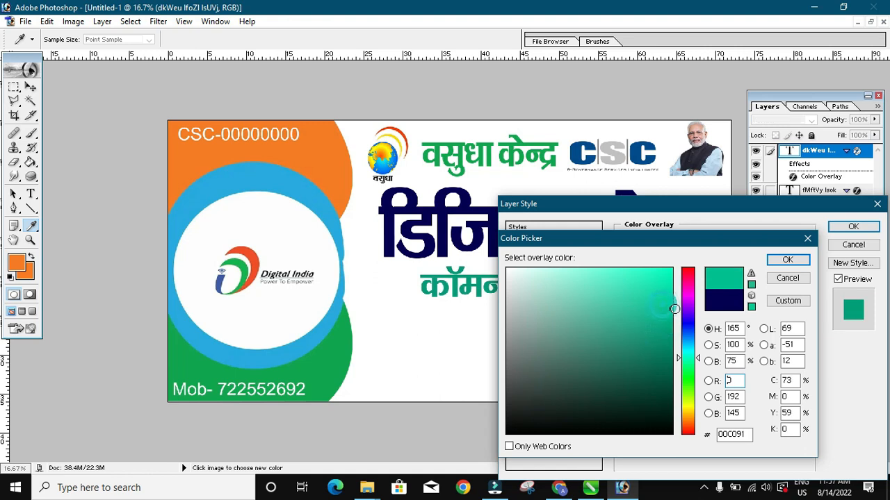
pyautogui.click(778, 260)
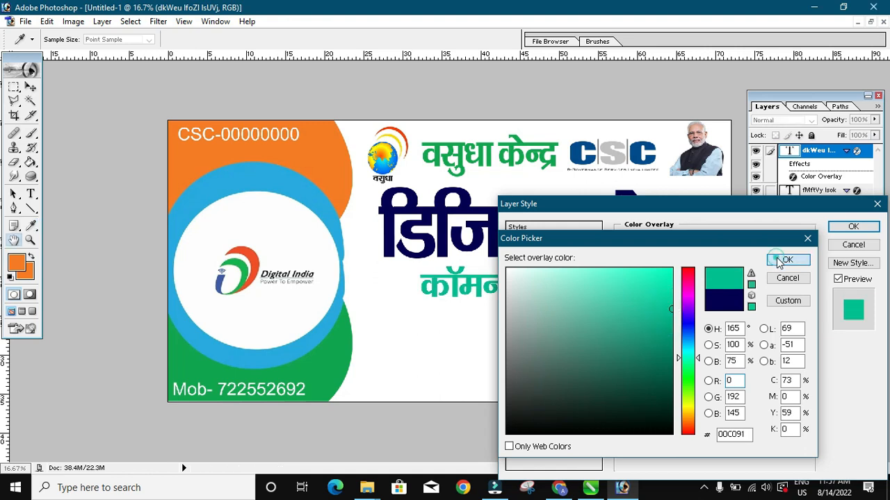
pyautogui.click(853, 227)
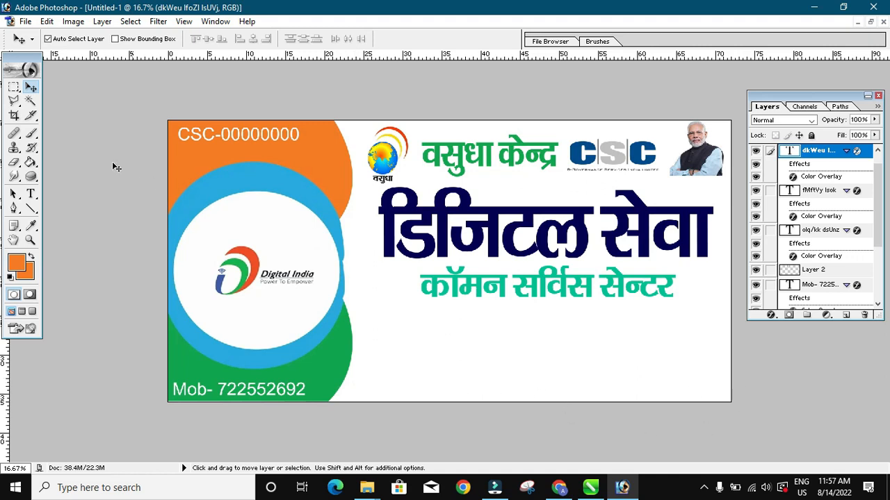
# - Fill a rectangular strip along the banner's bottom edge with orange on new Layer 5
pyautogui.click(14, 87)
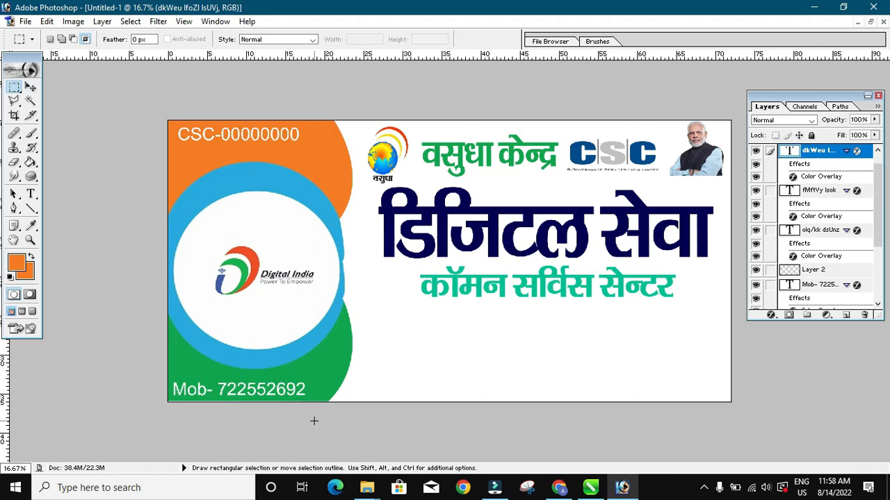
pyautogui.moveTo(639, 369); pyautogui.dragTo(734, 379)
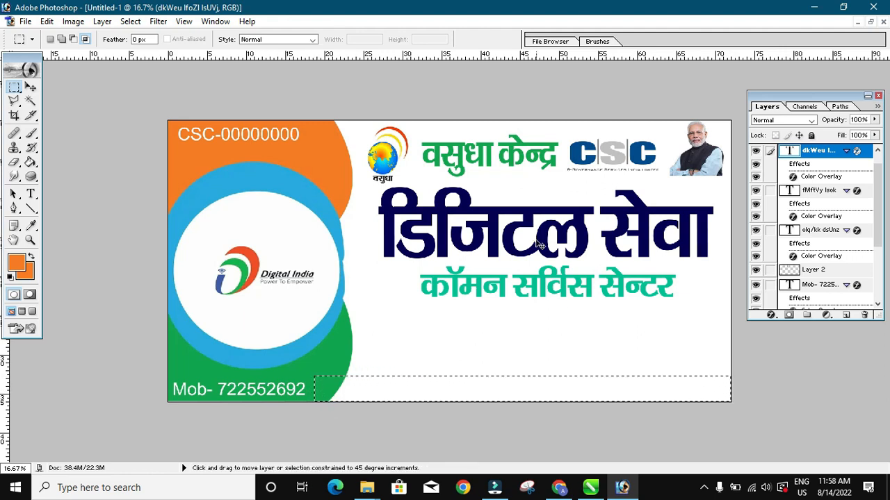
pyautogui.click(102, 22)
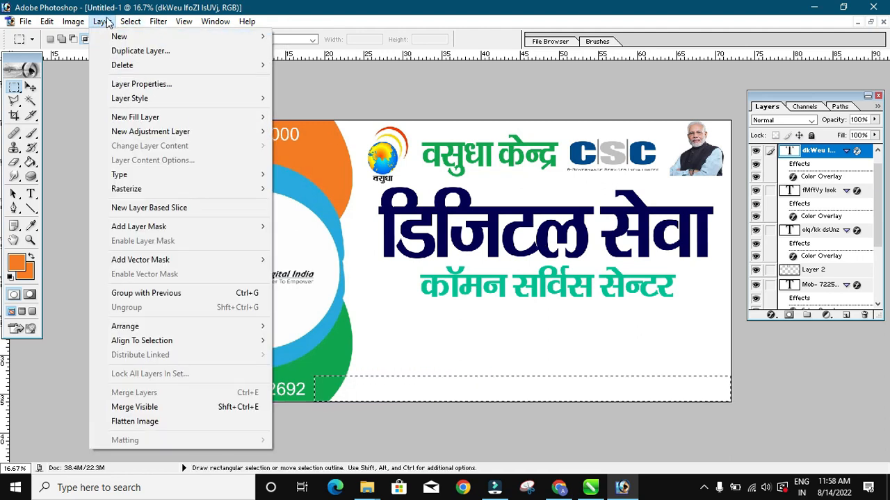
pyautogui.moveTo(117, 37)
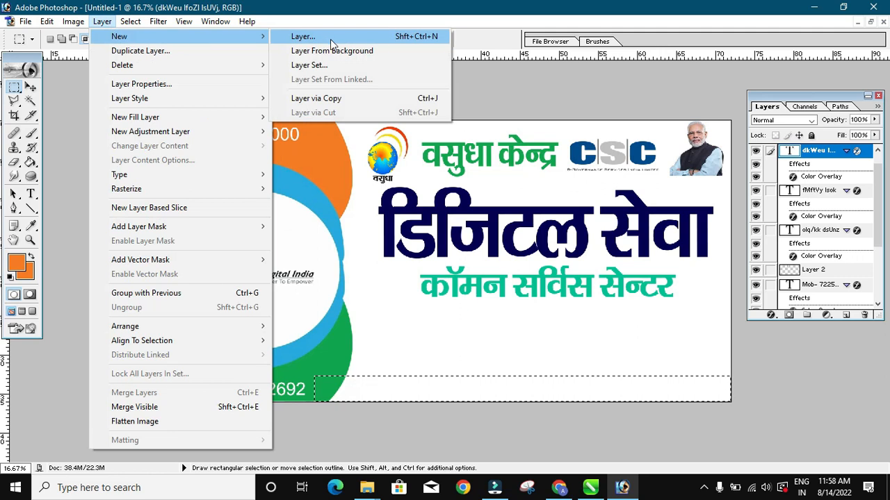
pyautogui.click(437, 40)
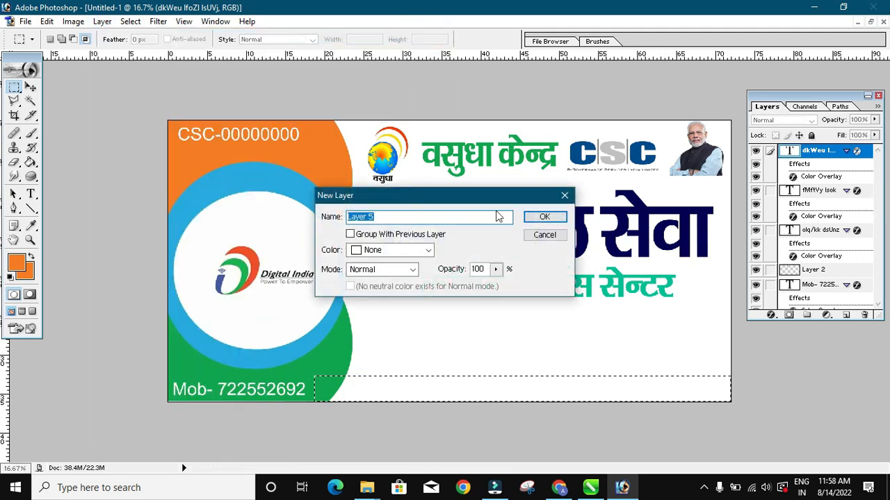
pyautogui.click(545, 219)
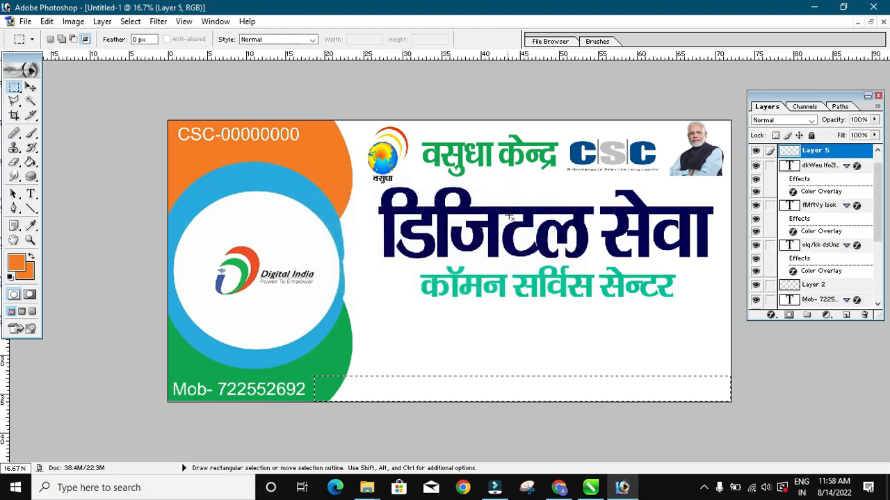
pyautogui.click(46, 20)
pyautogui.click(66, 227)
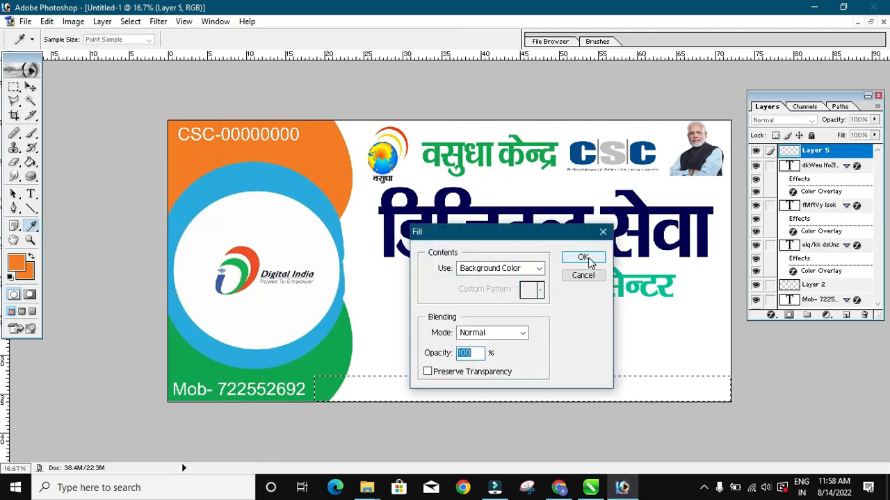
pyautogui.click(582, 257)
# - Deselect and pull the orange strip's left end rightward, leaving a white gap before the mobile number
pyautogui.press('m')
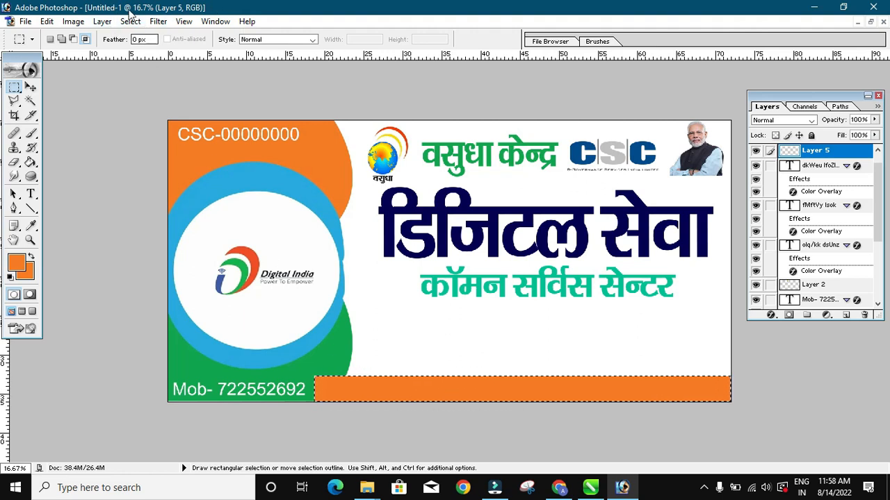
pyautogui.click(129, 21)
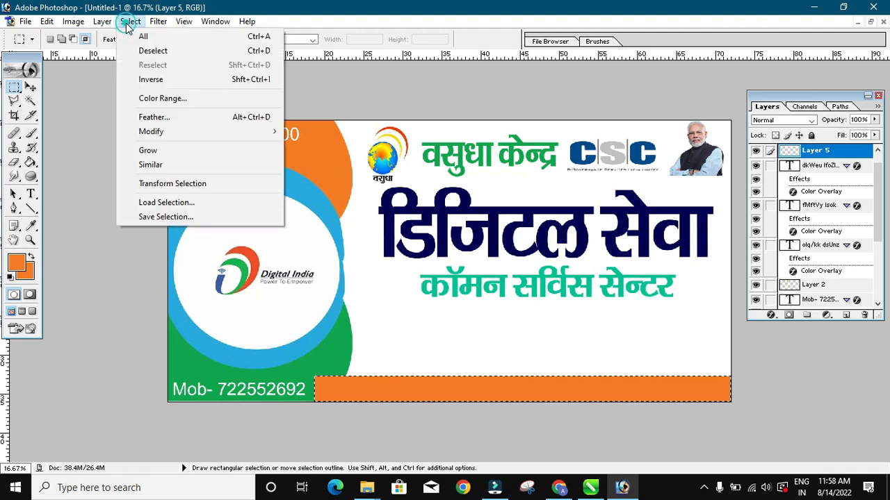
pyautogui.click(148, 55)
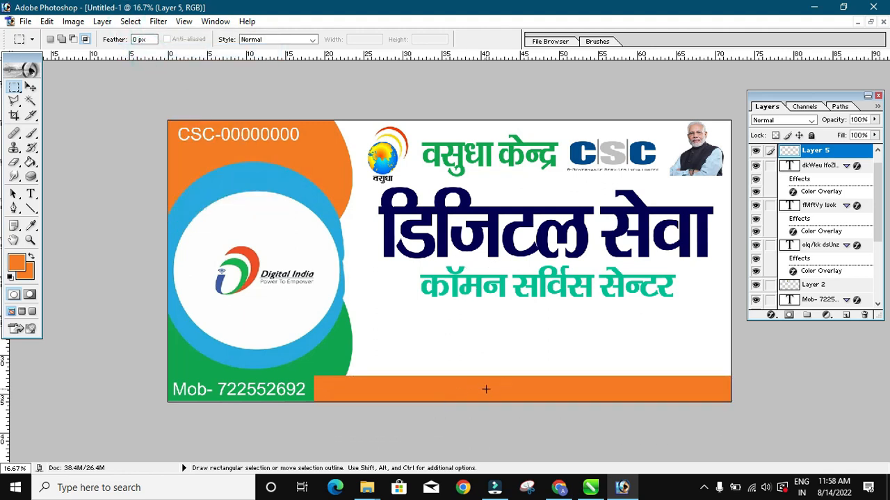
pyautogui.click(31, 86)
pyautogui.hotkey('ctrl', 't')
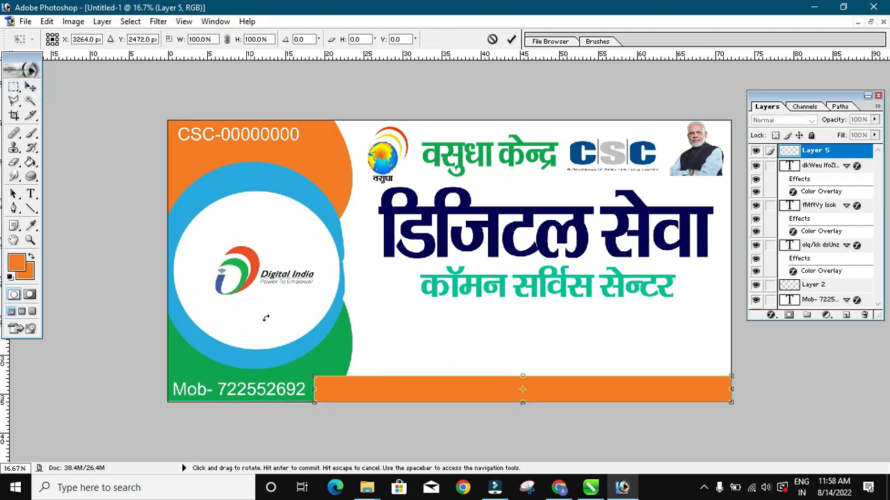
pyautogui.moveTo(314, 393); pyautogui.dragTo(349, 395)
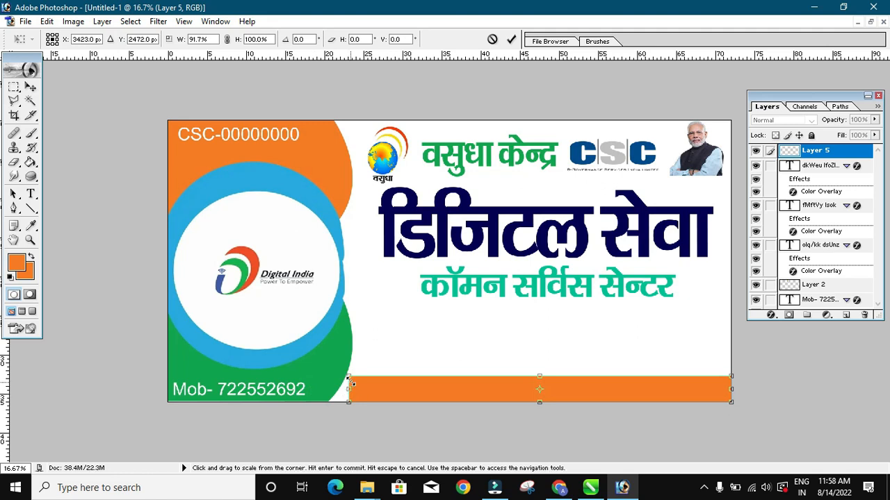
pyautogui.moveTo(350, 379); pyautogui.dragTo(353, 380)
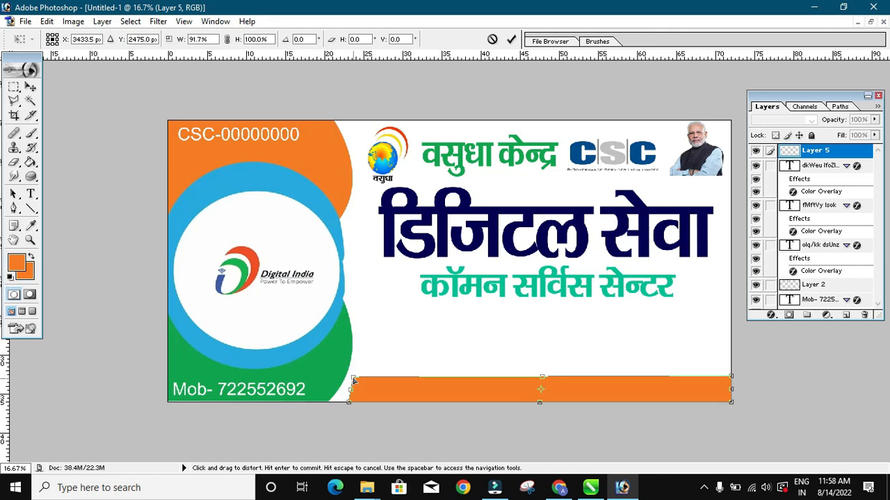
pyautogui.press('Return')
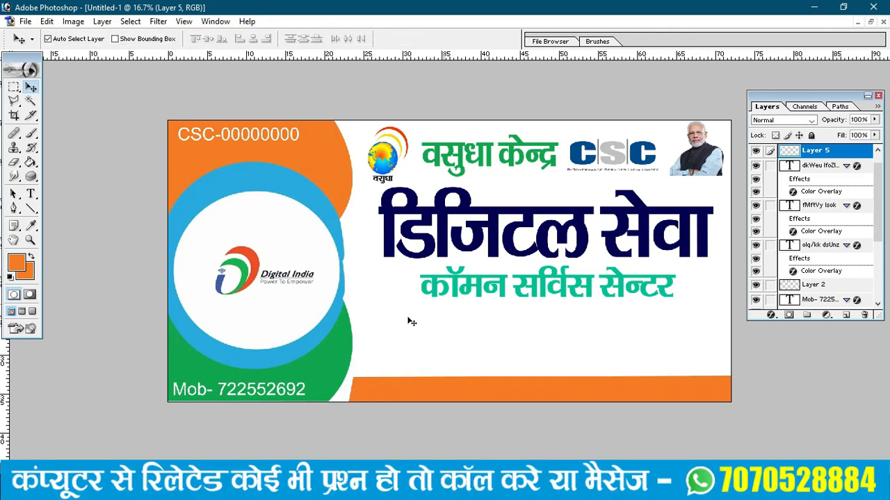
pyautogui.click(471, 285)
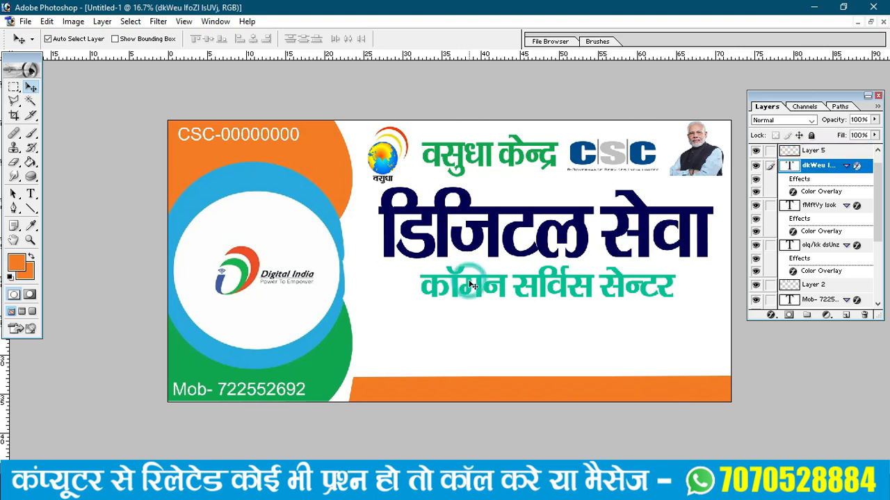
# - Copy the green subtitle onto the orange strip and retype it as the Hindi address
pyautogui.moveTo(471, 285); pyautogui.dragTo(477, 373)
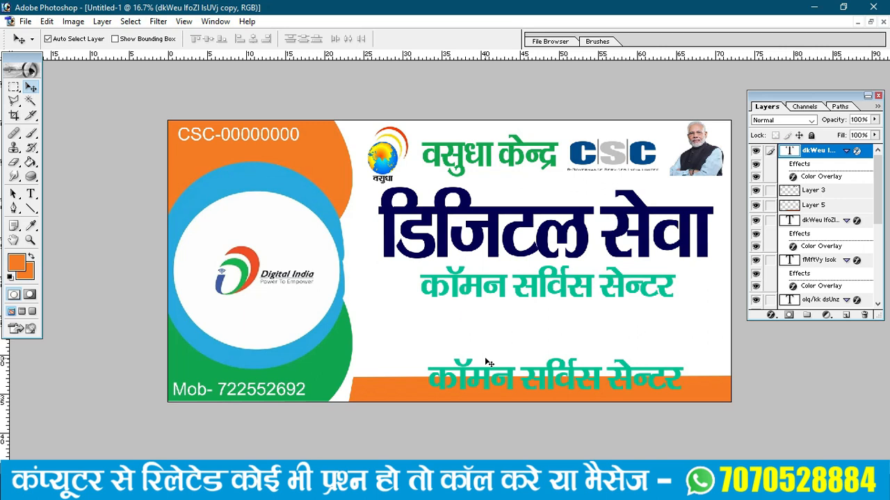
pyautogui.press('t')
pyautogui.click(521, 381)
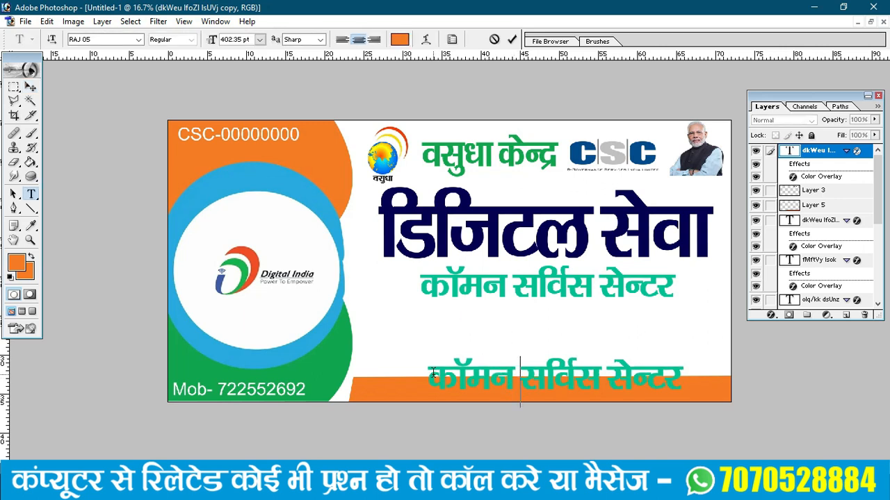
pyautogui.moveTo(433, 374); pyautogui.dragTo(729, 357)
pyautogui.write('irk')
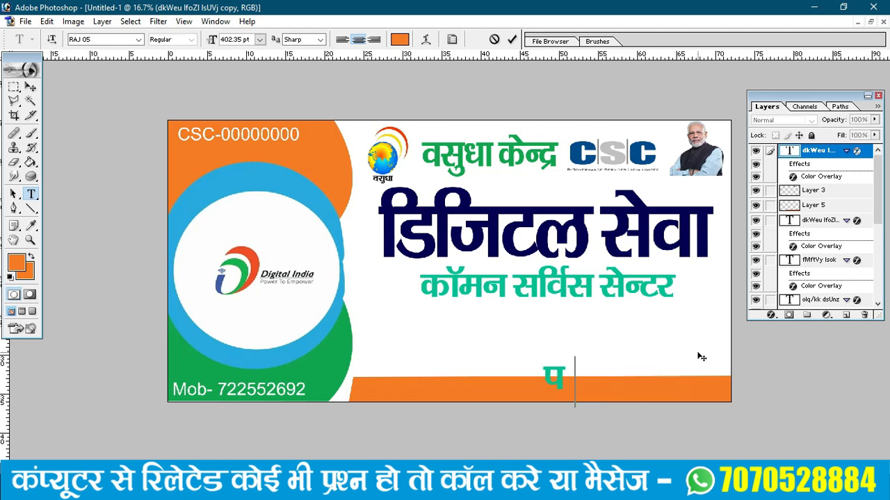
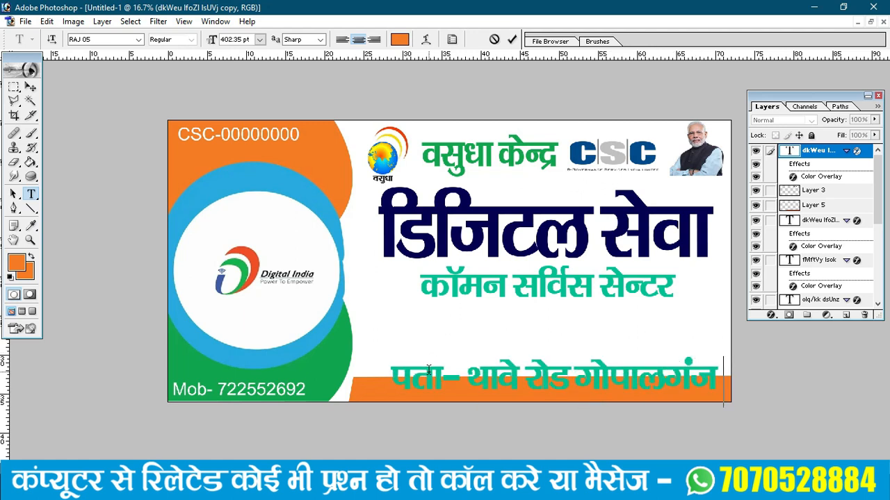
pyautogui.click(31, 87)
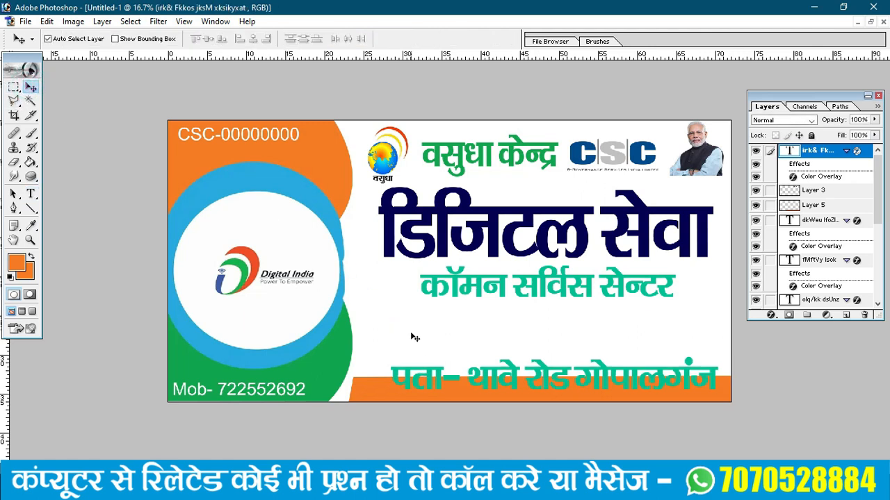
# - Shrink the address text to about 77% and move it left along the strip
pyautogui.hotkey('ctrl', 't')
pyautogui.moveTo(391, 354); pyautogui.dragTo(466, 365)
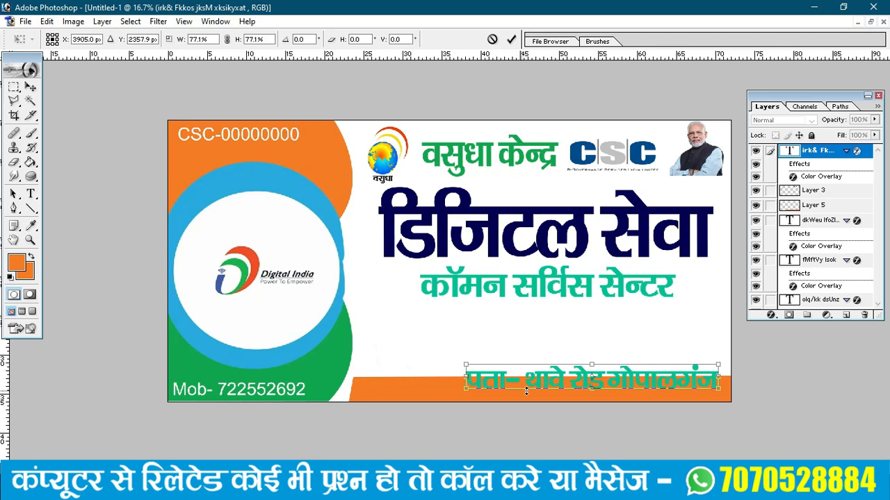
pyautogui.press('Return')
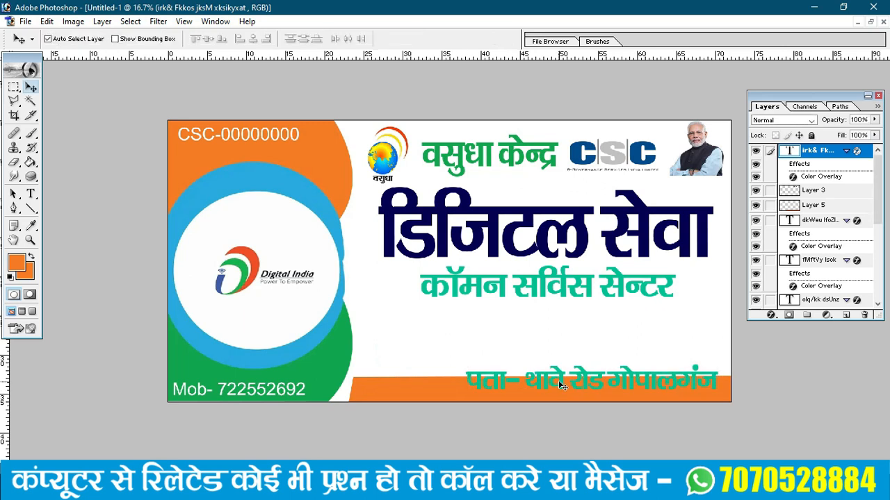
pyautogui.moveTo(579, 381); pyautogui.dragTo(561, 400)
pyautogui.hotkey('ctrl', 't')
pyautogui.press('Return')
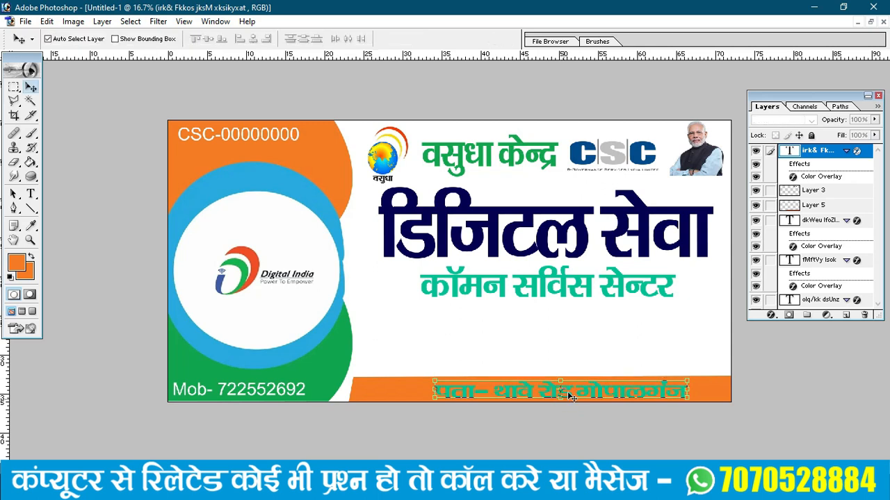
pyautogui.click(102, 20)
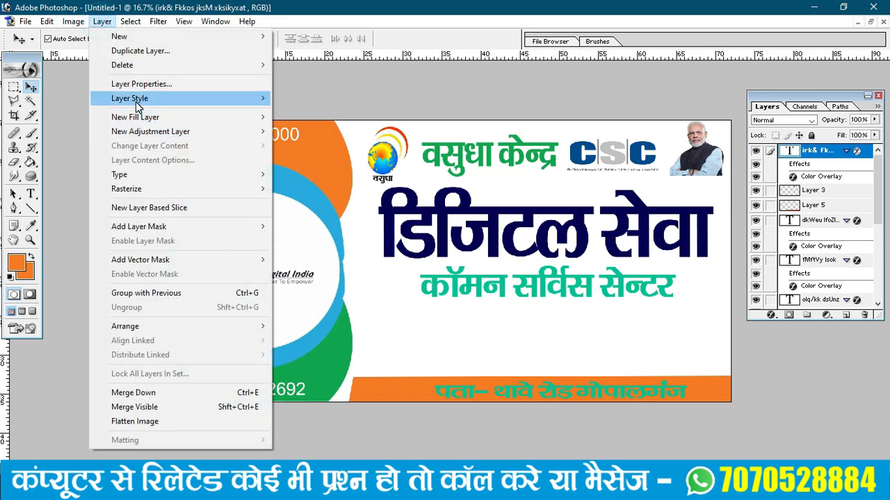
# - Give the address text a white FFFFFF Color Overlay
pyautogui.moveTo(139, 98)
pyautogui.click(303, 206)
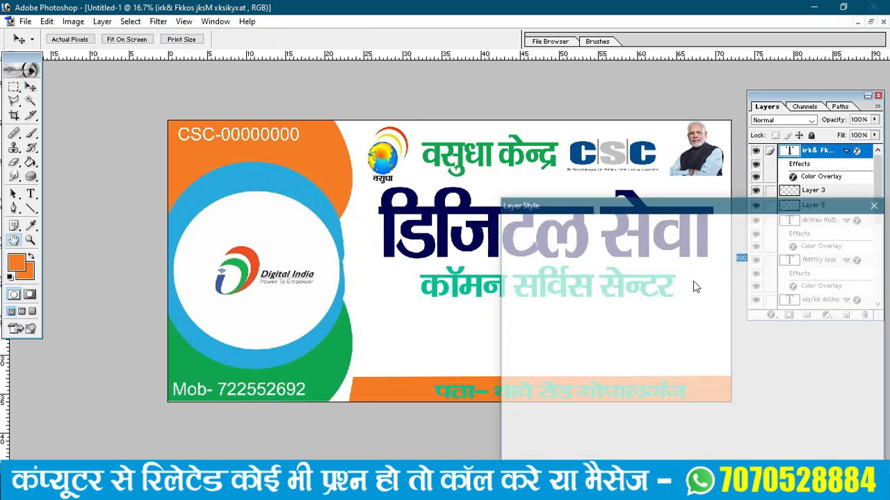
pyautogui.click(736, 246)
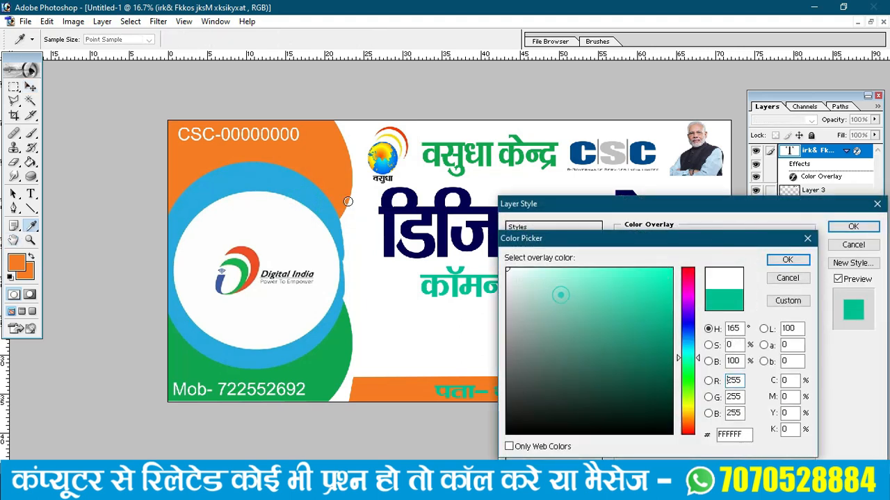
pyautogui.moveTo(560, 294); pyautogui.dragTo(507, 269)
pyautogui.click(788, 260)
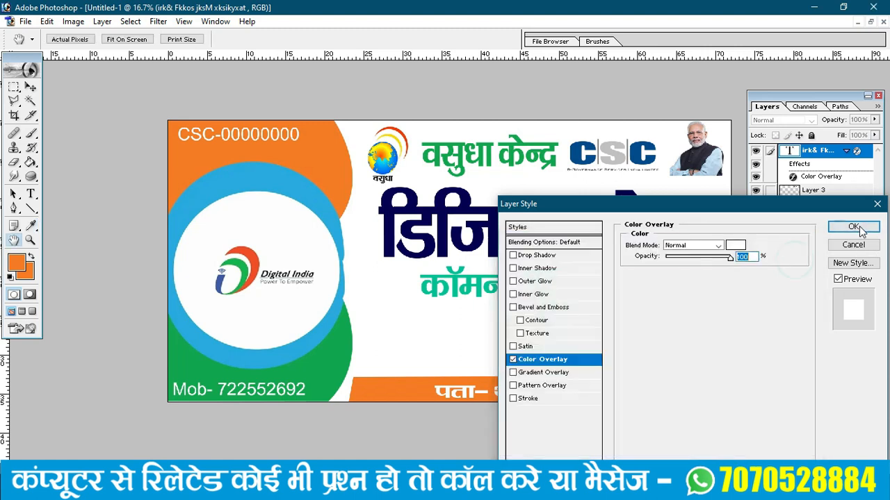
pyautogui.click(853, 226)
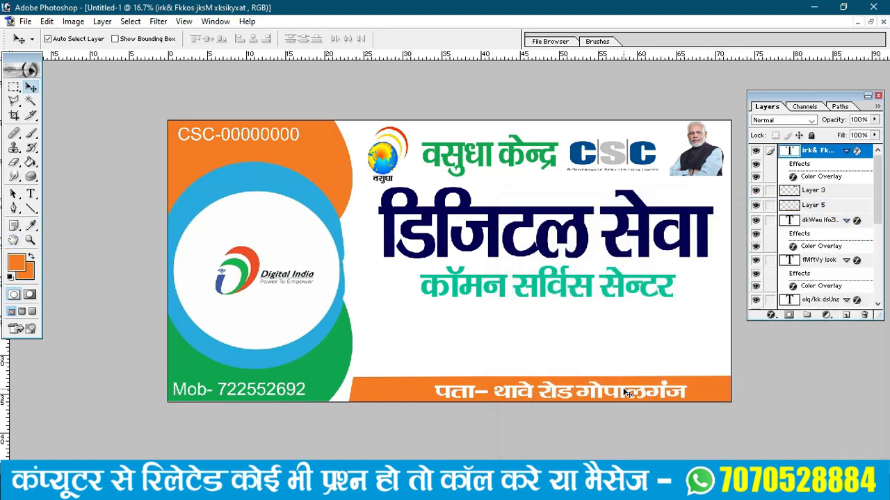
# - Append the state name and PIN code 841428 to the end of the address
pyautogui.press('t')
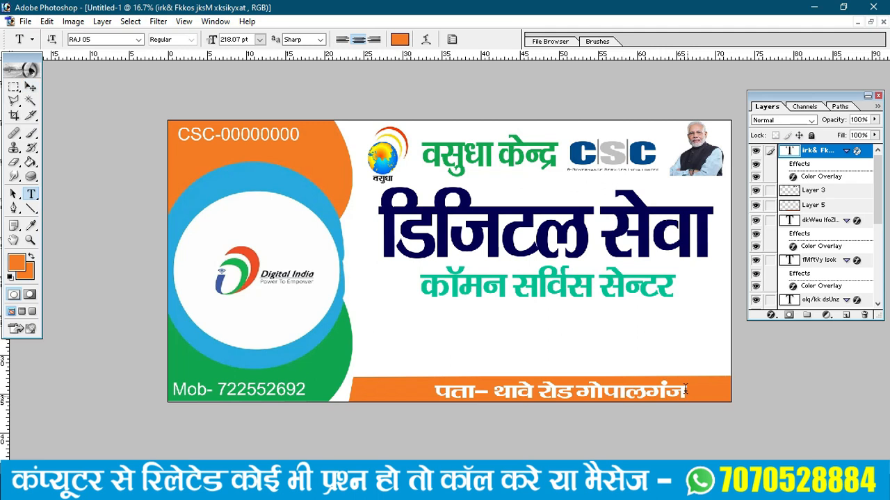
pyautogui.click(685, 389)
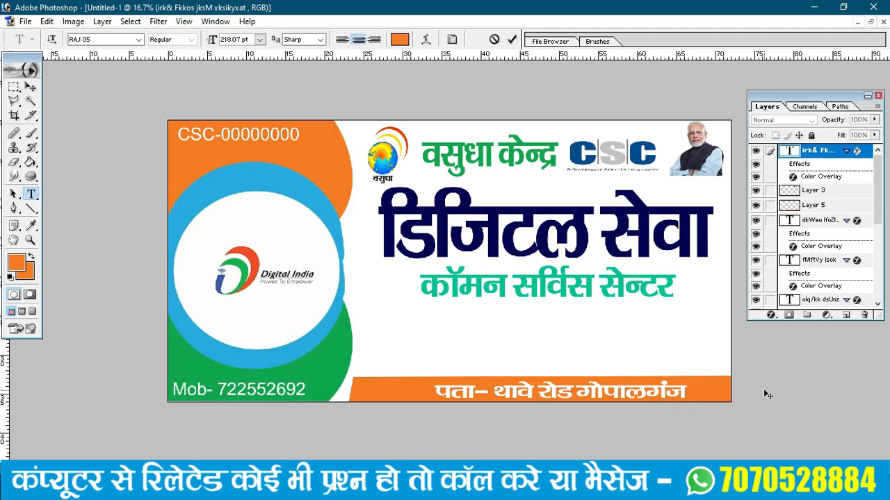
pyautogui.write('fo')
pyautogui.press('BackSpace')
pyautogui.write('cgkj')
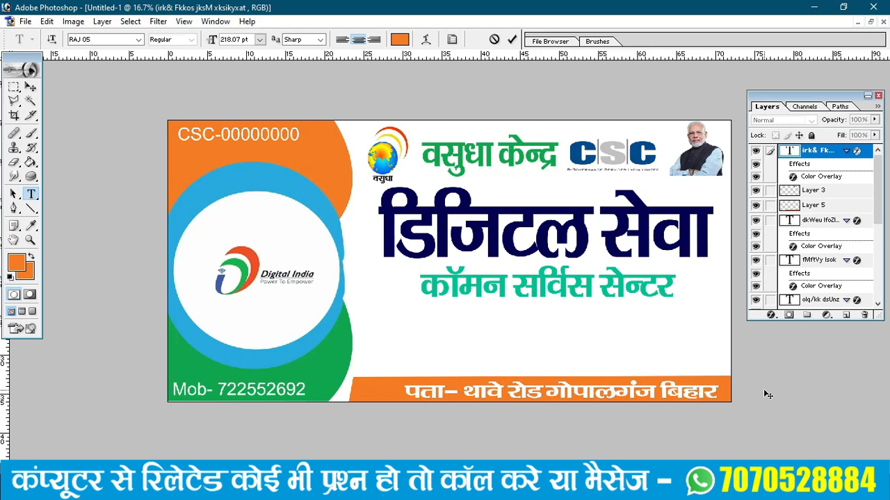
pyautogui.write(' fiu')
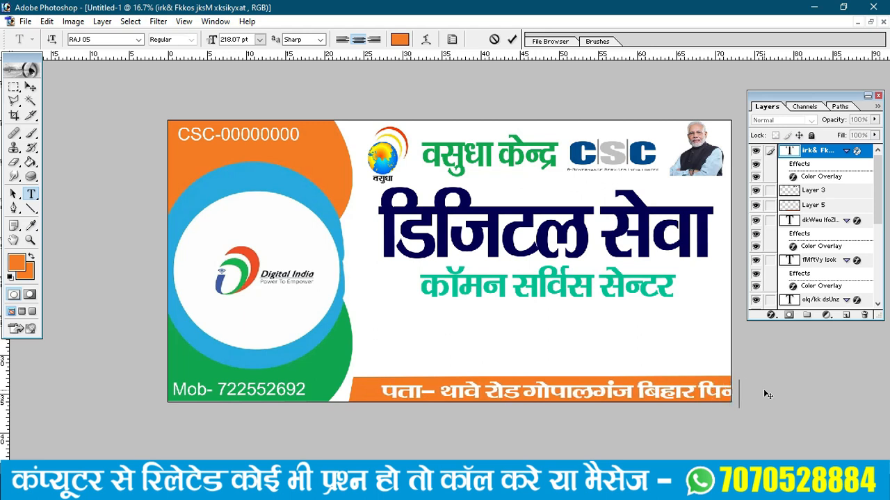
pyautogui.write('& 841428')
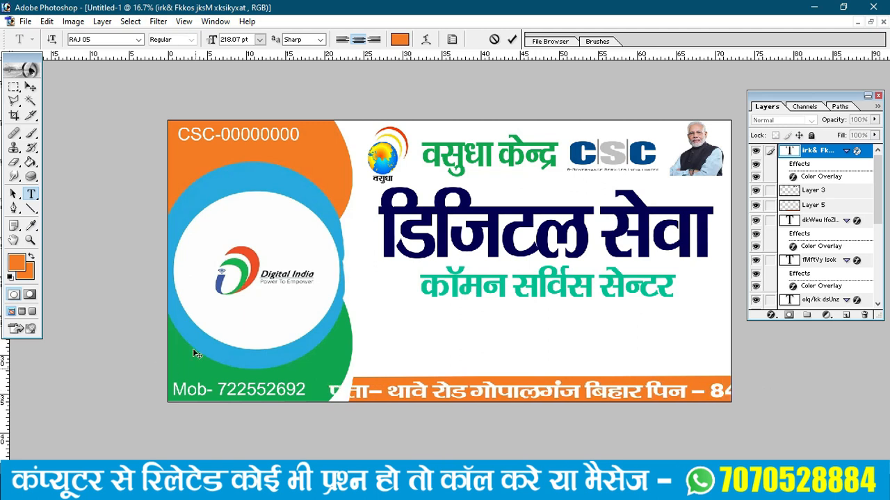
pyautogui.click(31, 87)
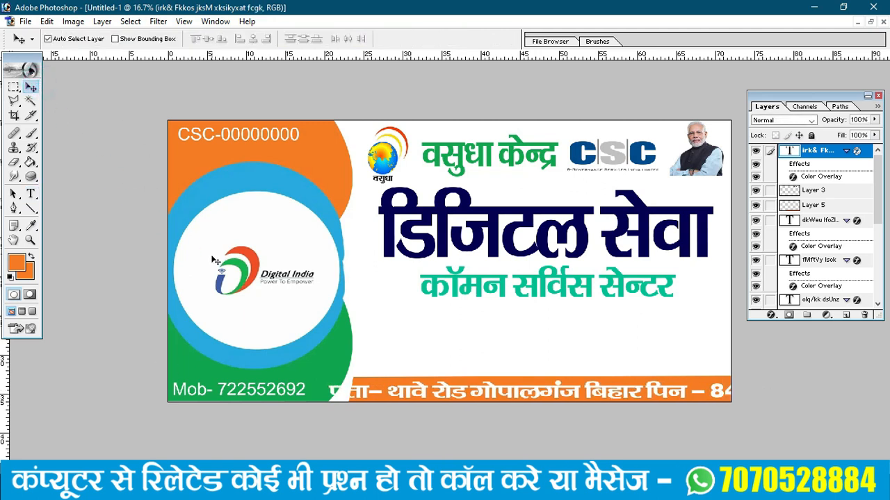
# - Squeeze the address line to about 74.4% width so it fits the strip
pyautogui.hotkey('ctrl', 't')
pyautogui.moveTo(790, 391); pyautogui.dragTo(674, 390)
pyautogui.hotkey('ctrl', 'z')
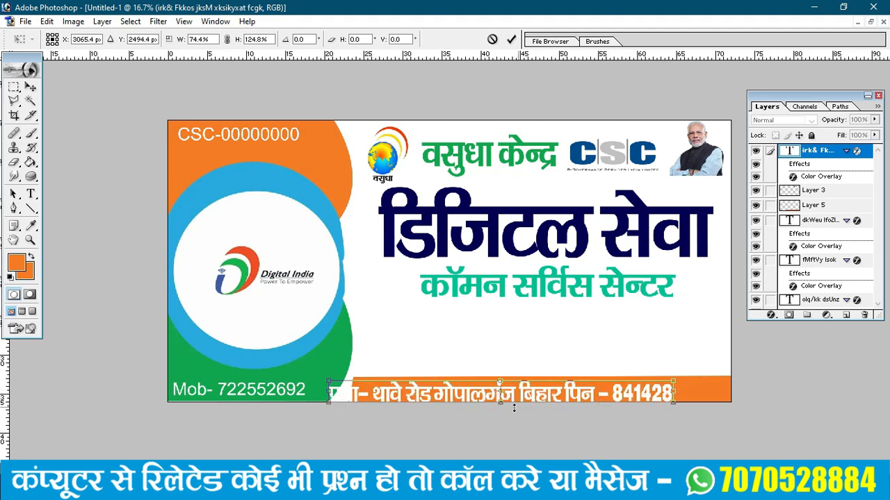
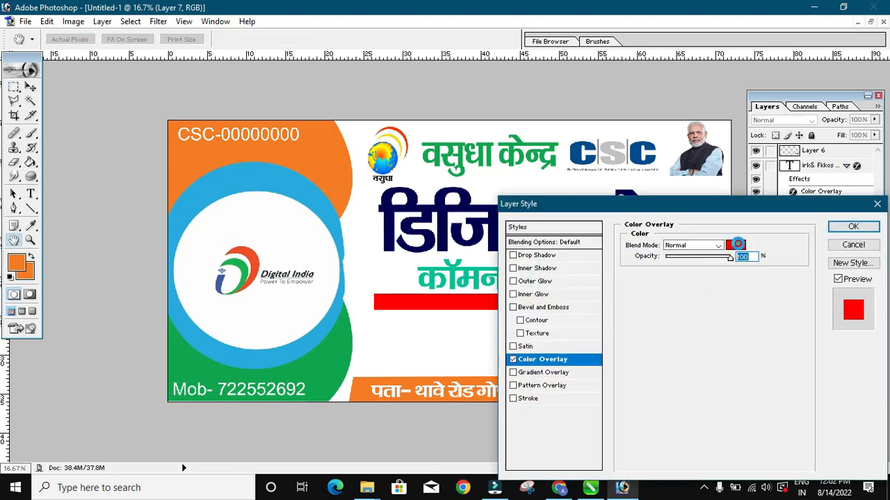
# - Sample the banner's green 11A44C as Layer 7's Color Overlay colour, turning the subtitle bar green
pyautogui.click(736, 246)
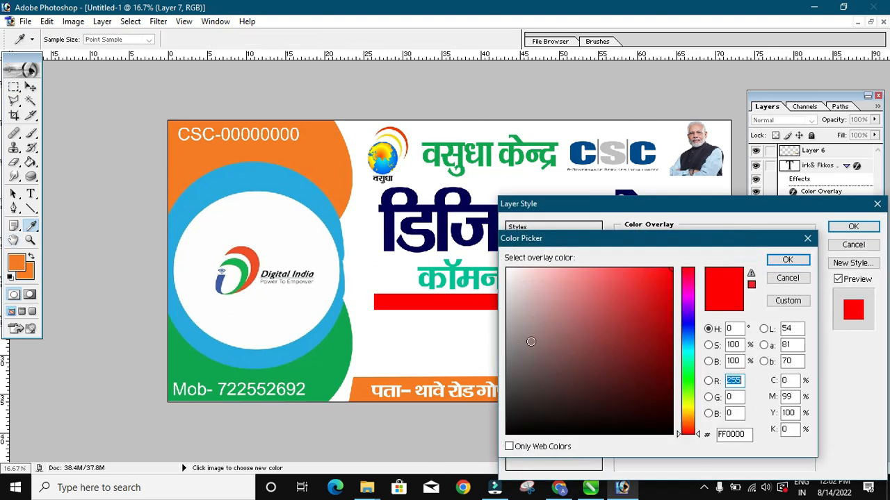
pyautogui.click(331, 359)
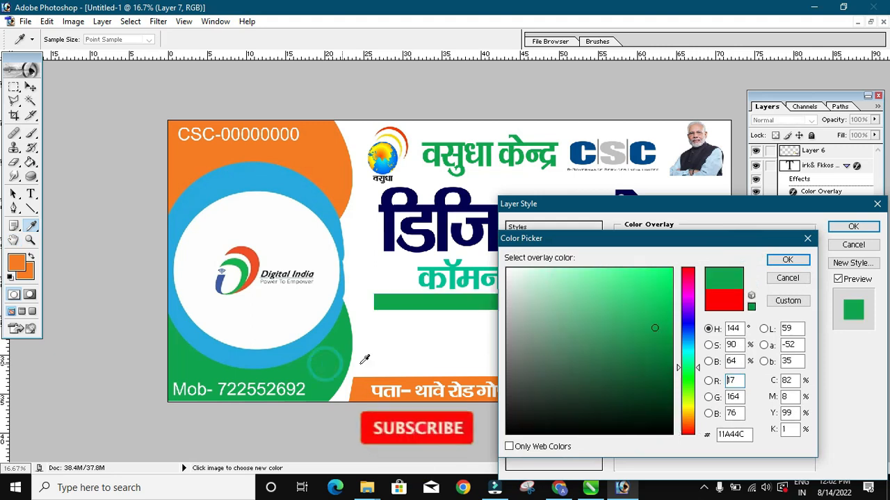
pyautogui.click(783, 260)
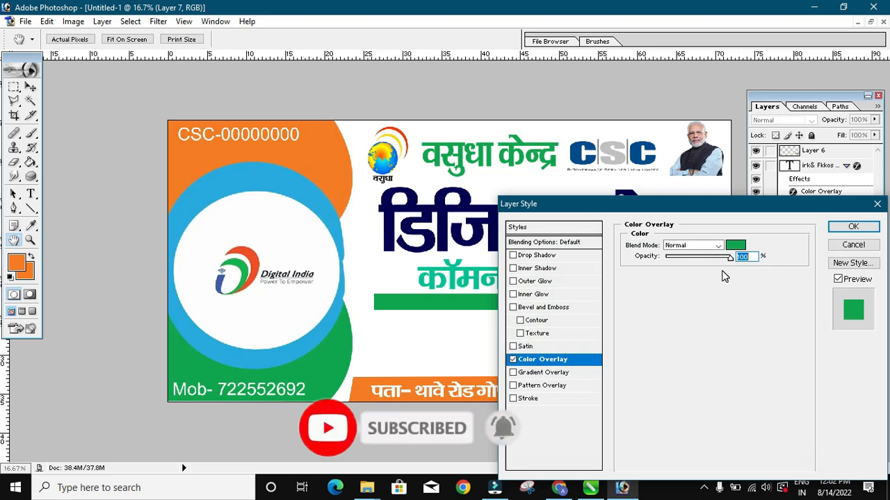
pyautogui.click(839, 230)
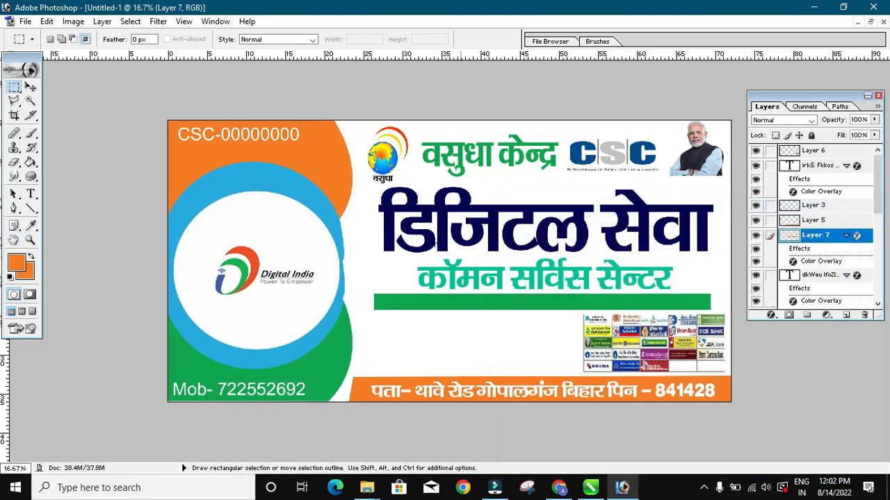
# - Apply a Motion Blur to the green bar on Layer 7 for a fading end
pyautogui.click(158, 22)
pyautogui.moveTo(180, 119)
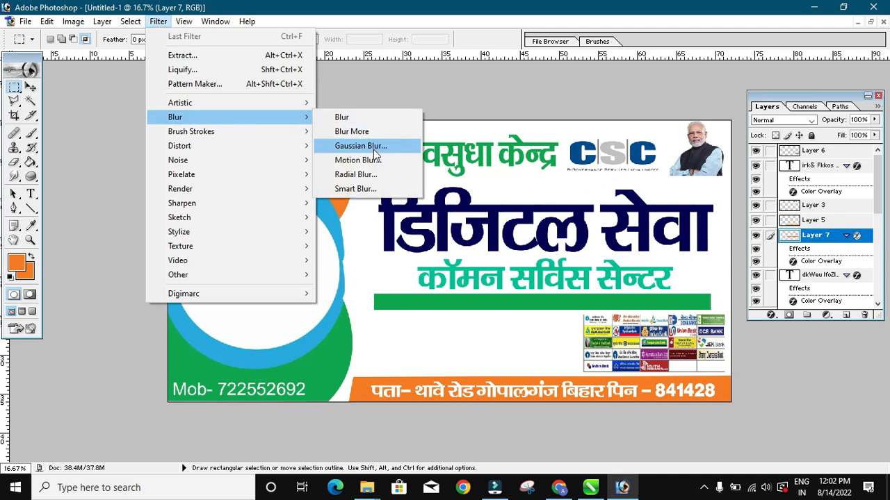
pyautogui.click(371, 160)
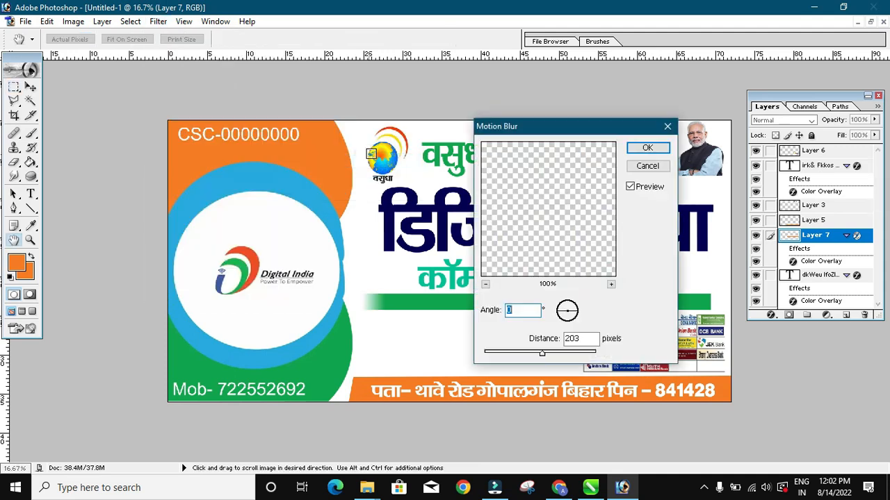
pyautogui.moveTo(571, 129); pyautogui.dragTo(186, 144)
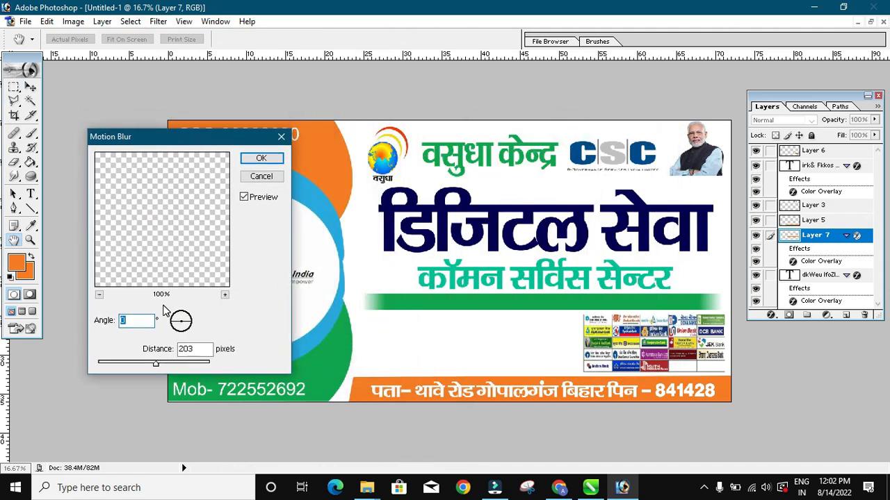
pyautogui.click(260, 158)
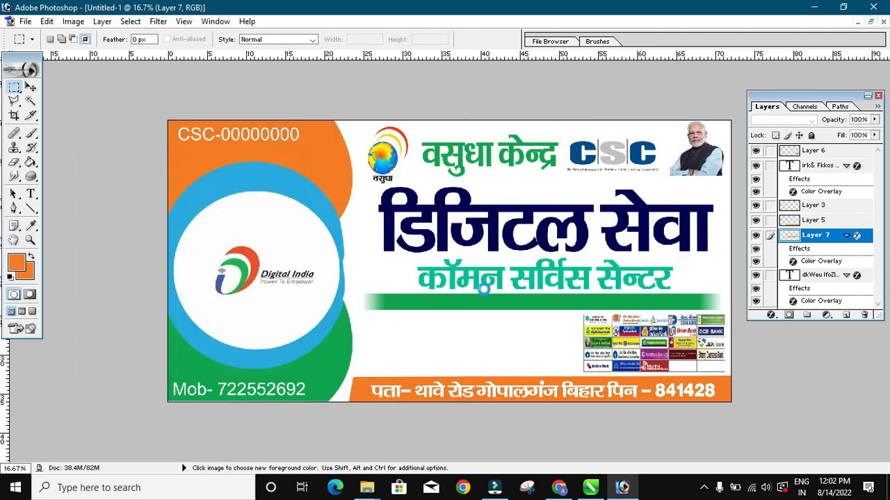
pyautogui.hotkey('ctrl', 'space')
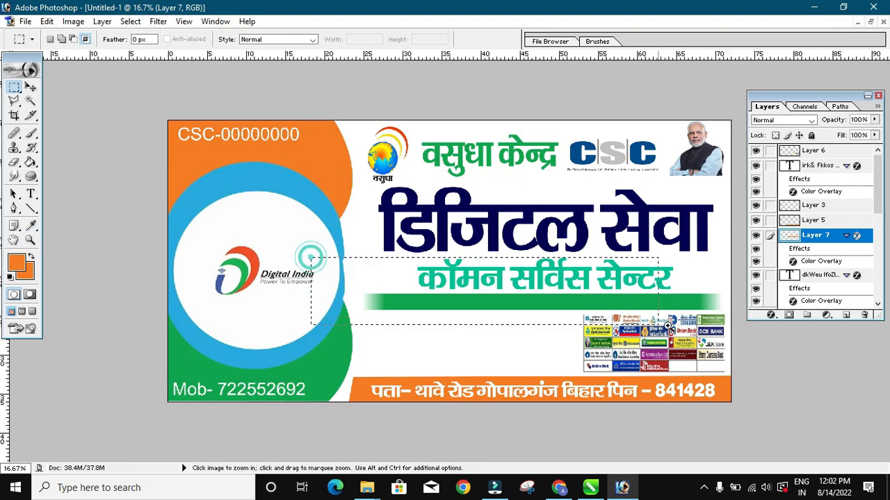
pyautogui.moveTo(309, 263); pyautogui.dragTo(668, 325)
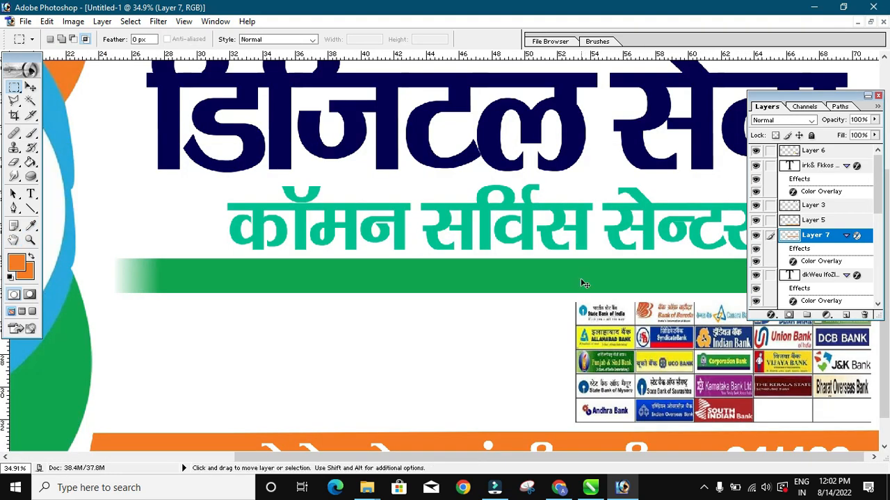
pyautogui.hotkey('ctrl', '-')
pyautogui.hotkey('ctrl', '-')
pyautogui.hotkey('ctrl', '-')
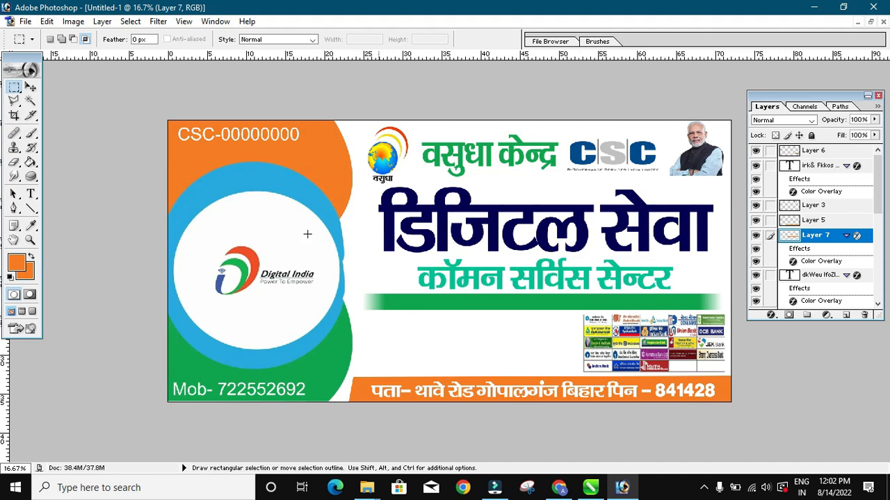
# - Narrow the green bar to 91.8% width and shift it slightly right under the subtitle
pyautogui.click(31, 87)
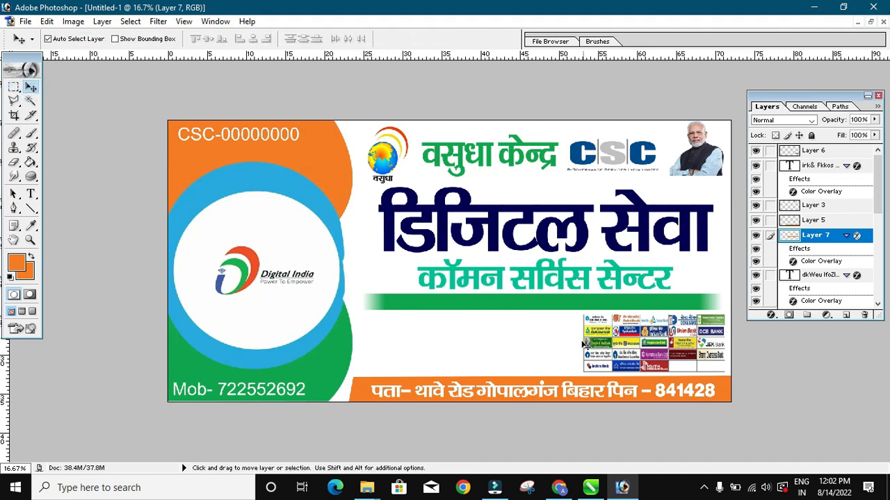
pyautogui.hotkey('ctrl', 't')
pyautogui.moveTo(721, 302); pyautogui.dragTo(687, 303)
pyautogui.press('Return')
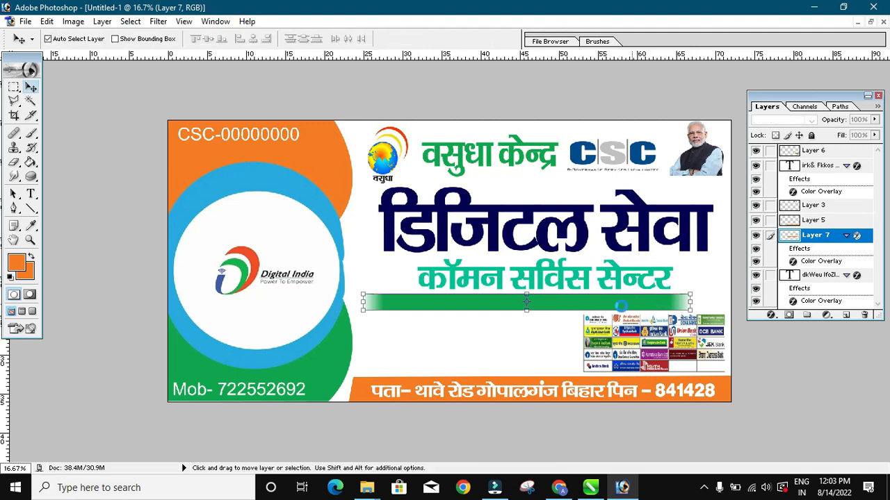
pyautogui.moveTo(608, 305); pyautogui.dragTo(620, 307)
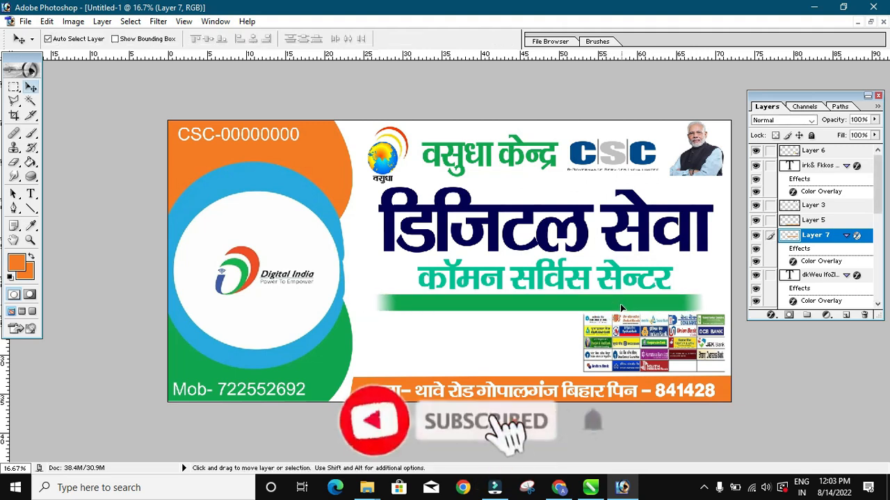
pyautogui.press('Up')
pyautogui.press('Up')
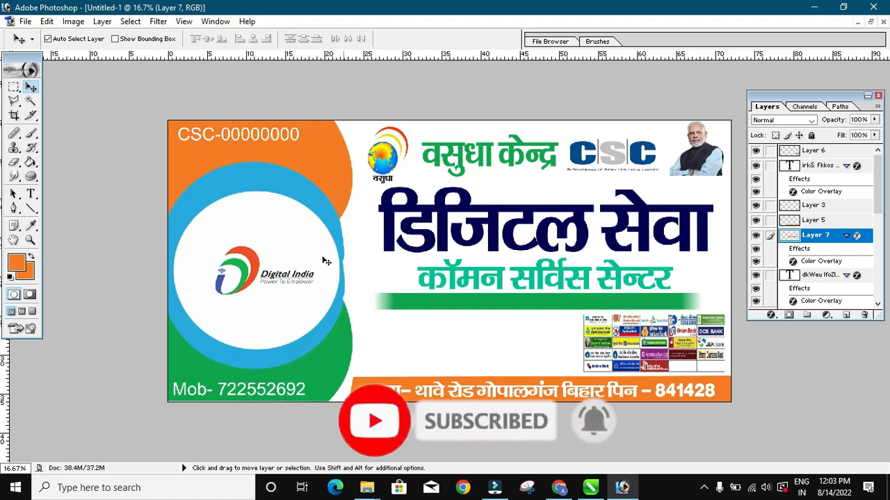
# - Place a half-size copy of the address text onto the green bar
pyautogui.click(452, 274)
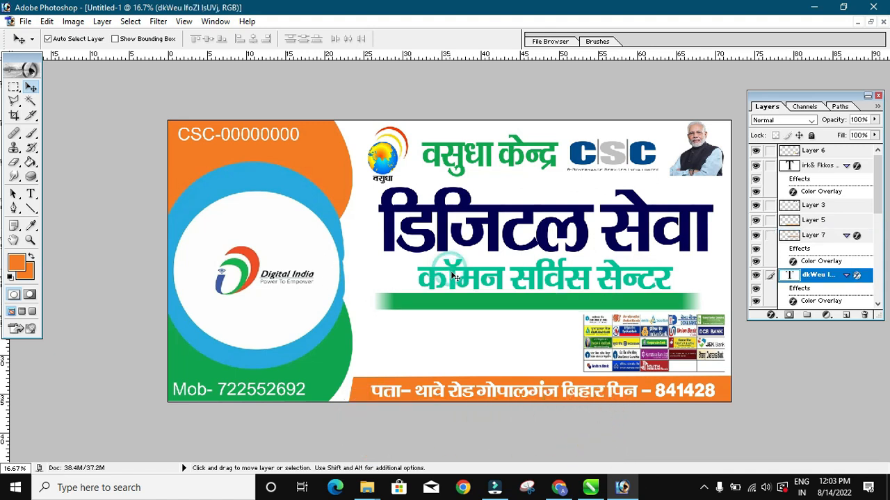
pyautogui.click(473, 391)
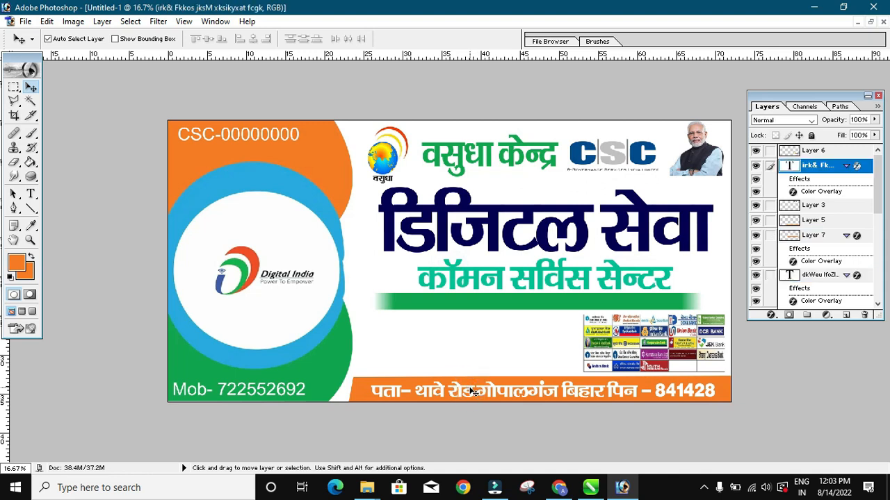
pyautogui.moveTo(461, 316); pyautogui.dragTo(459, 303)
pyautogui.hotkey('ctrl', 'space')
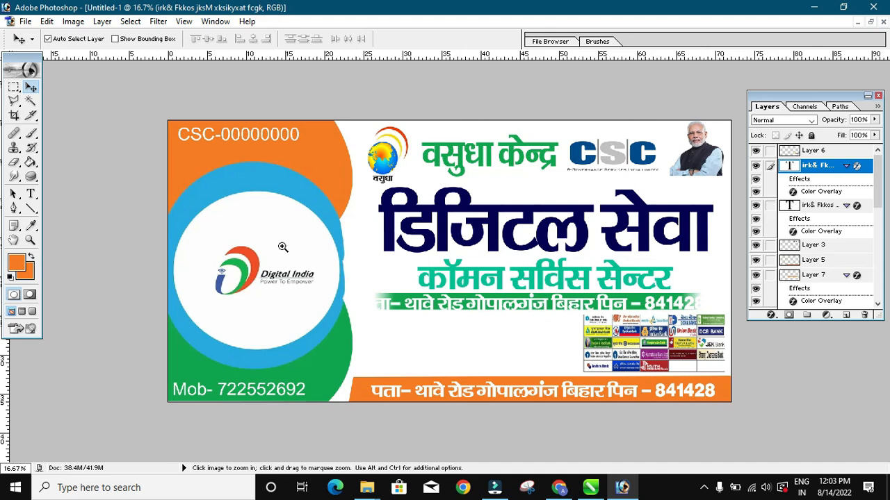
pyautogui.moveTo(265, 286); pyautogui.dragTo(751, 357)
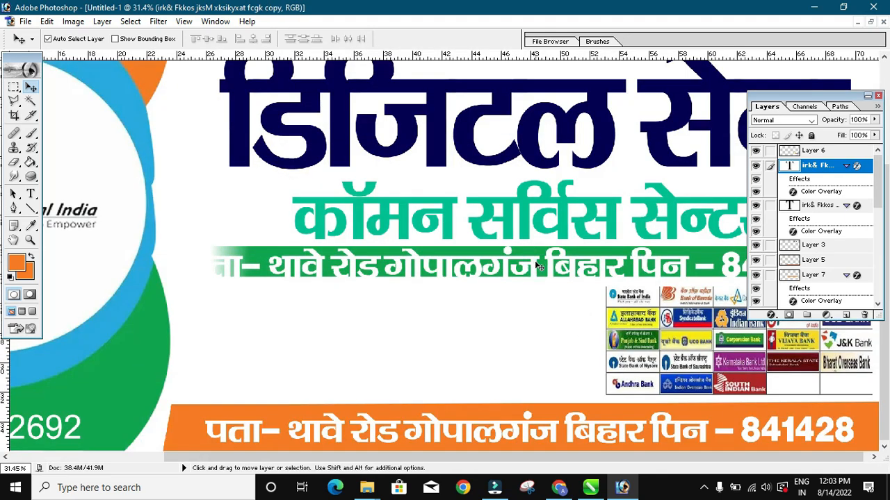
pyautogui.hotkey('ctrl', 't')
pyautogui.moveTo(181, 247); pyautogui.dragTo(502, 278)
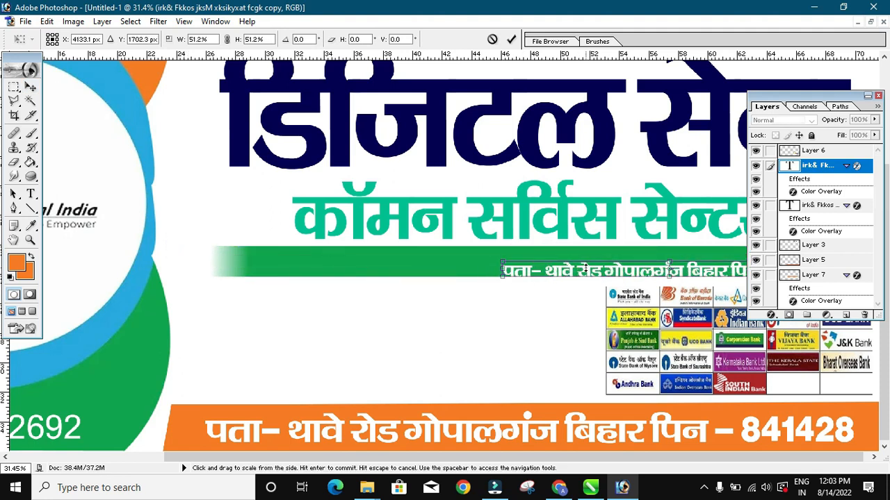
pyautogui.press('Return')
pyautogui.moveTo(596, 271); pyautogui.dragTo(400, 262)
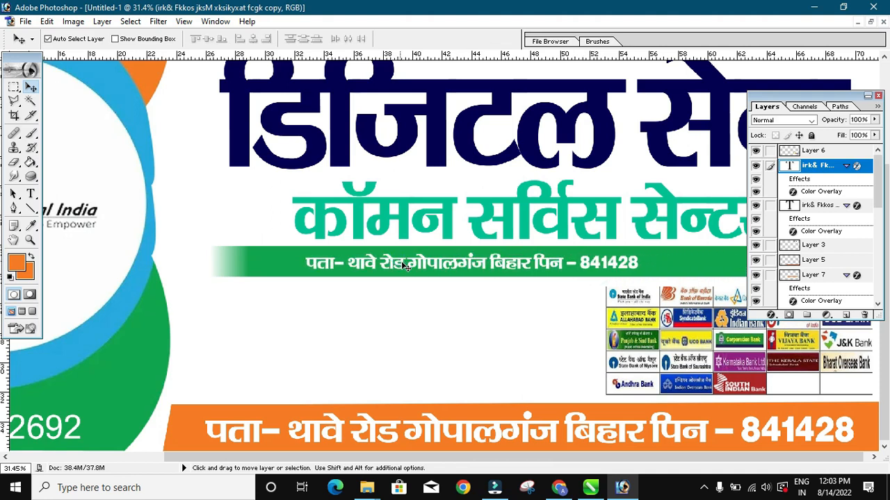
# - Replace the copied text with 'सभी बैको का पैसा निकासी एवं जामा किया जाता है'
pyautogui.press('t')
pyautogui.moveTo(636, 264); pyautogui.dragTo(282, 267)
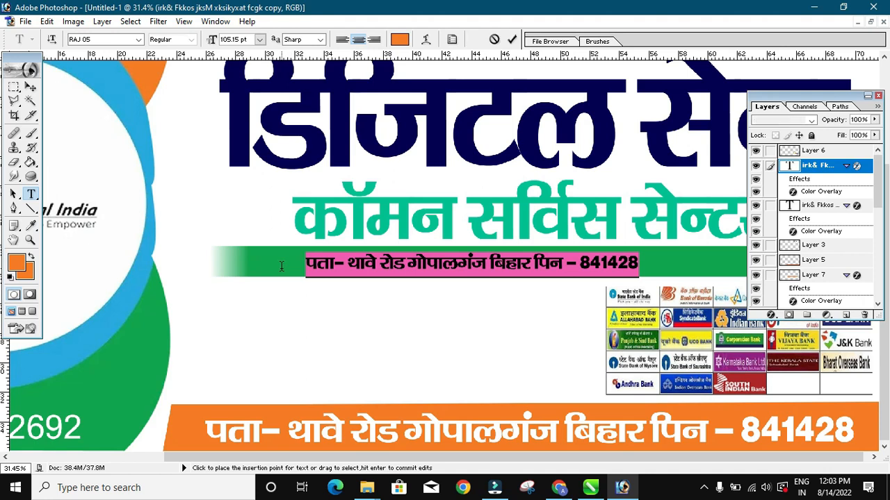
pyautogui.write('lh')
pyautogui.press('BackSpace')
pyautogui.write('Hkh')
pyautogui.press('BackSpace')
pyautogui.press('BackSpace')
pyautogui.press('BackSpace')
pyautogui.write('भी बैको का पैसा निकासी एवं जामा किया जाता है')
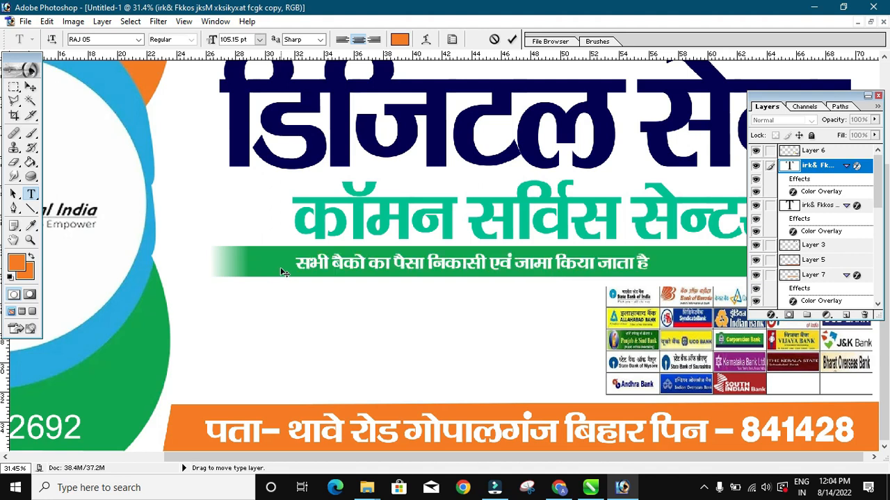
pyautogui.hotkey('ctrl', '-')
pyautogui.hotkey('ctrl', '-')
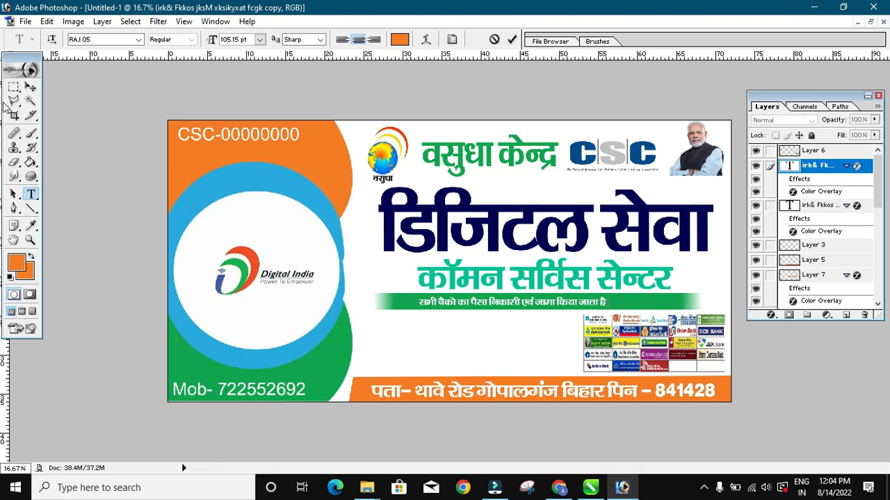
# - Stretch the Hindi line to about 141% width and 130% height so it spans the green bar
pyautogui.click(31, 86)
pyautogui.hotkey('ctrl', 't')
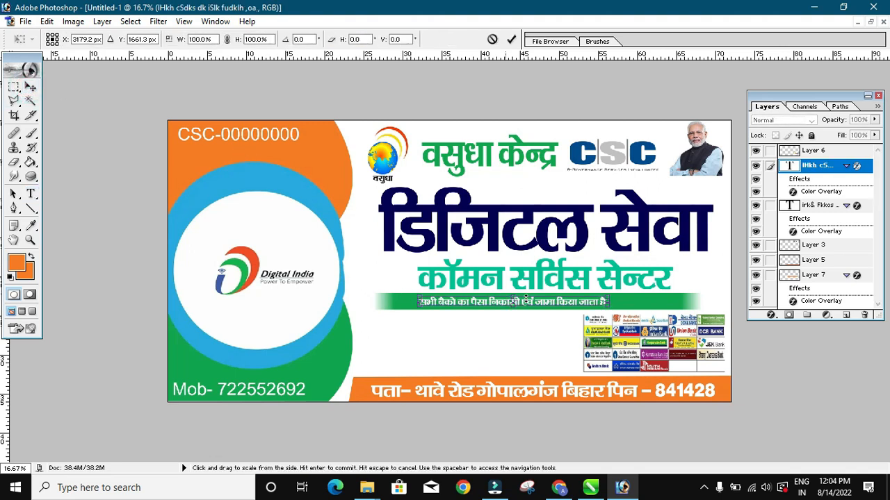
pyautogui.moveTo(597, 306); pyautogui.dragTo(650, 306)
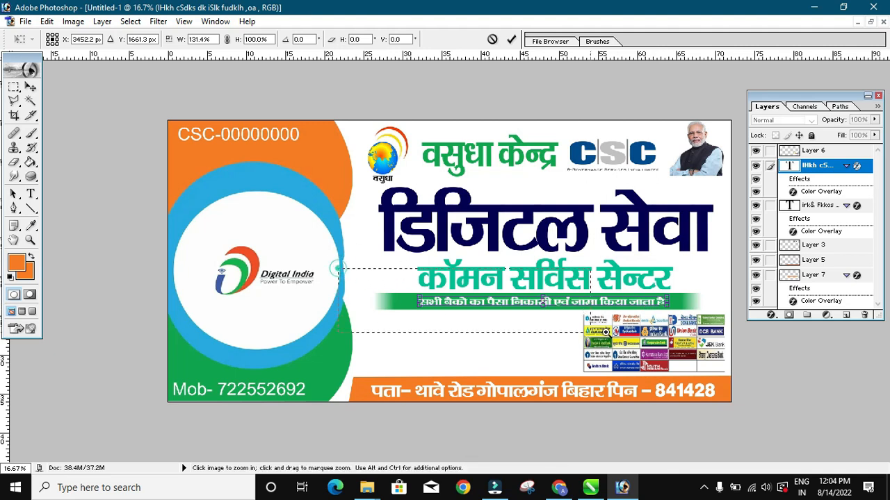
pyautogui.moveTo(339, 267); pyautogui.dragTo(705, 343)
pyautogui.moveTo(500, 257); pyautogui.dragTo(511, 265)
pyautogui.press('Up')
pyautogui.press('Up')
pyautogui.press('Up')
pyautogui.press('Up')
pyautogui.press('Up')
pyautogui.press('Up')
pyautogui.press('Up')
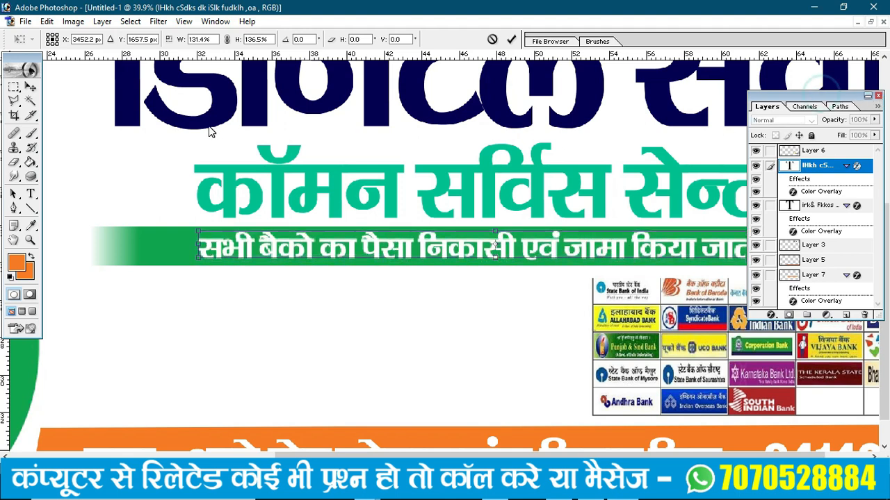
pyautogui.moveTo(832, 97); pyautogui.dragTo(87, 159)
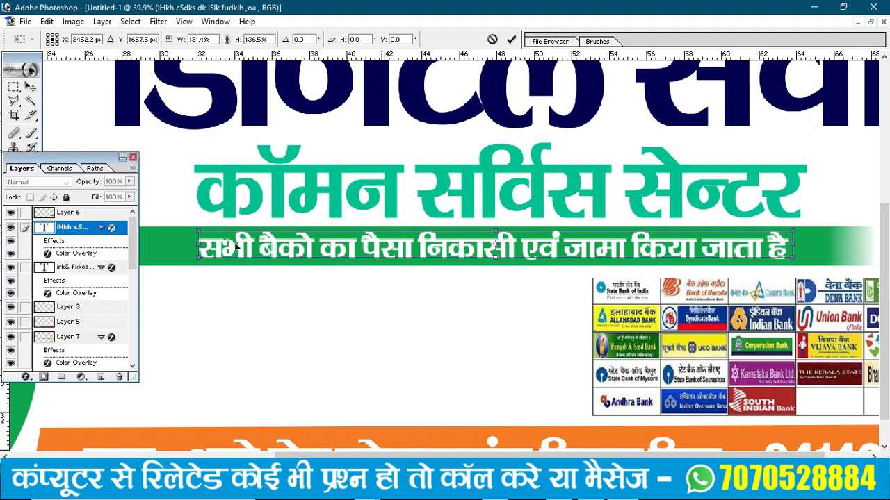
pyautogui.moveTo(201, 249); pyautogui.dragTo(156, 248)
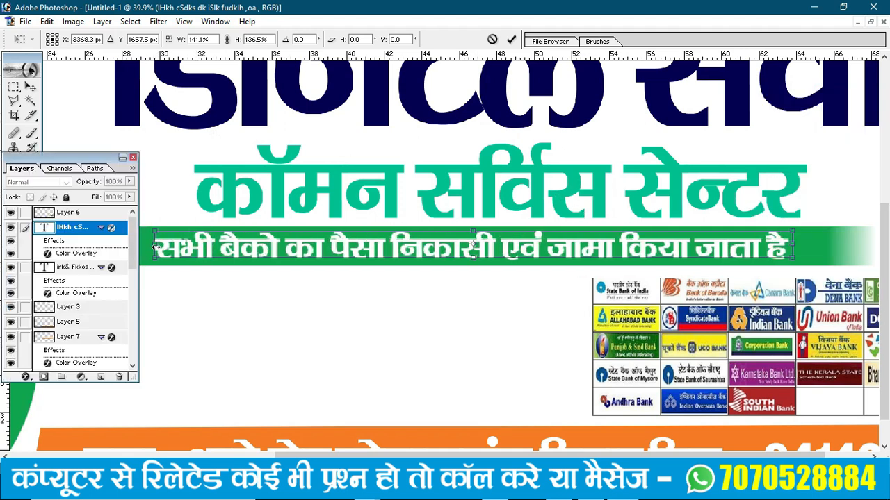
pyautogui.press('Return')
pyautogui.hotkey('ctrl', '0')
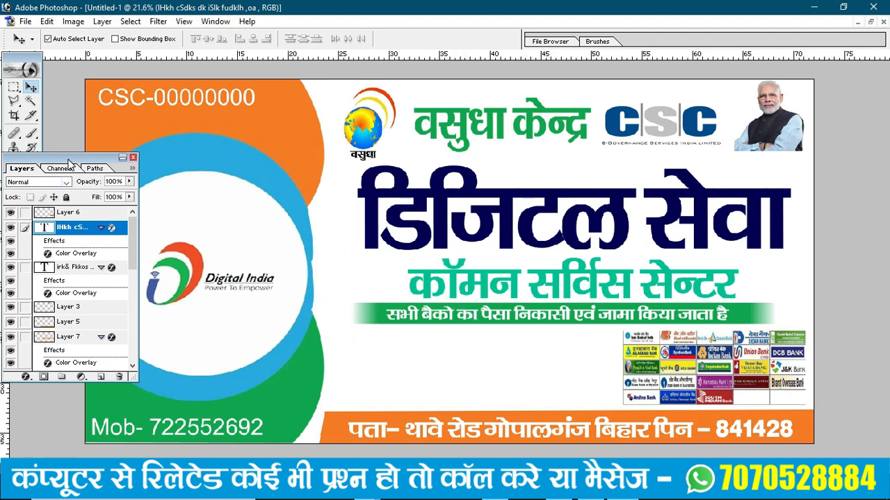
pyautogui.moveTo(72, 158); pyautogui.dragTo(777, 207)
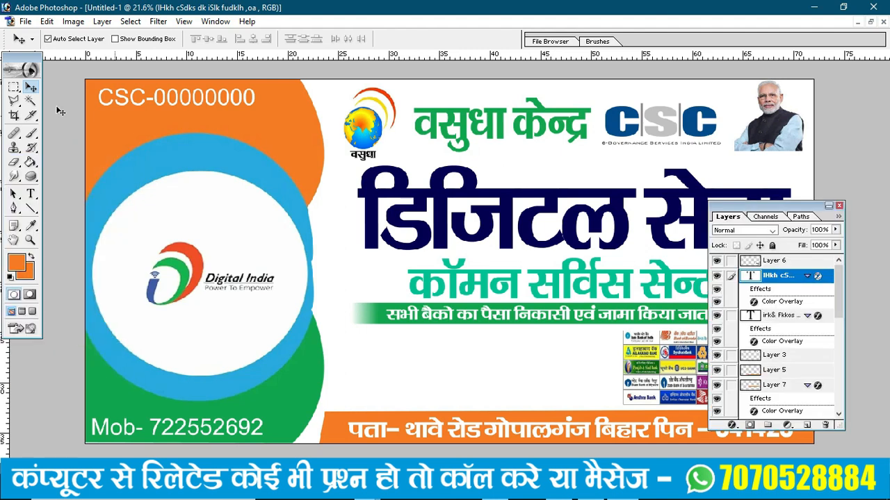
# - Fill a rectangle below the green strip with orange on new Layer 8
pyautogui.click(13, 87)
pyautogui.moveTo(333, 329); pyautogui.dragTo(475, 349)
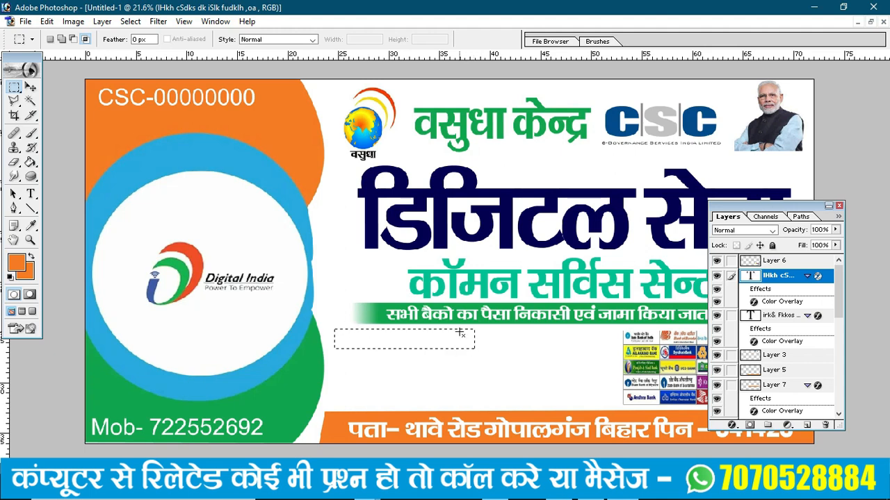
pyautogui.hotkey('ctrl', 'shift', 'n')
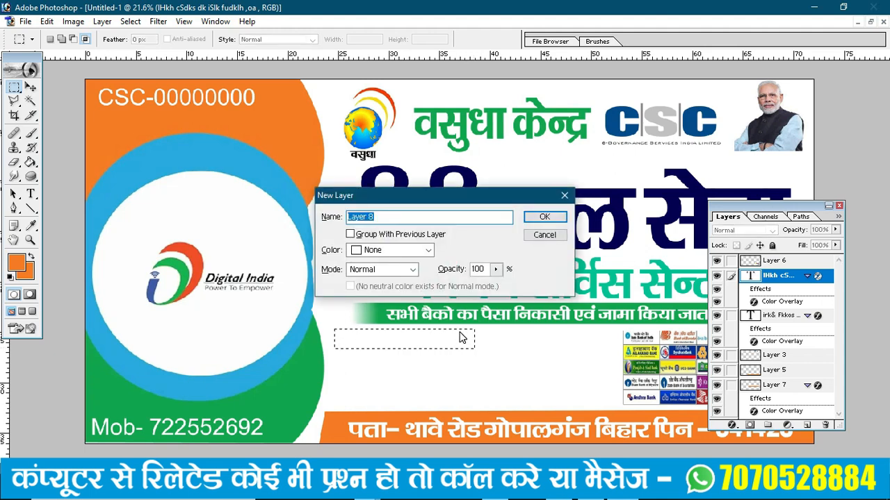
pyautogui.press('Return')
pyautogui.click(46, 21)
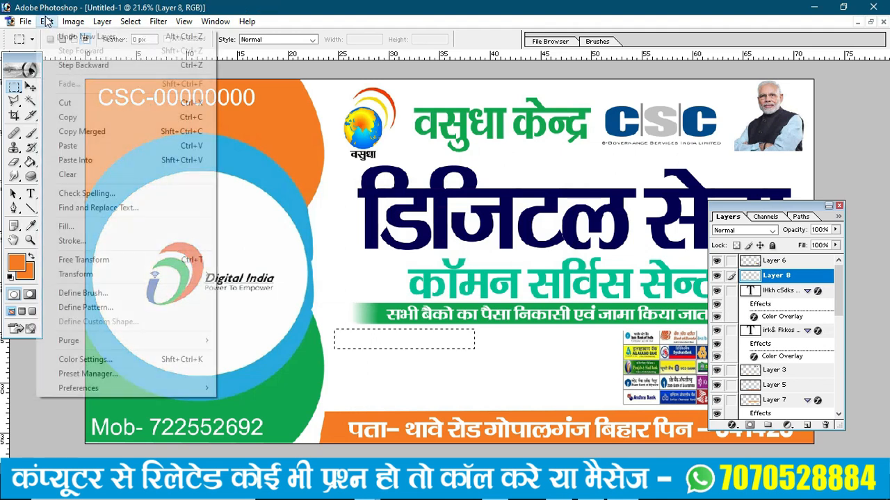
pyautogui.click(75, 228)
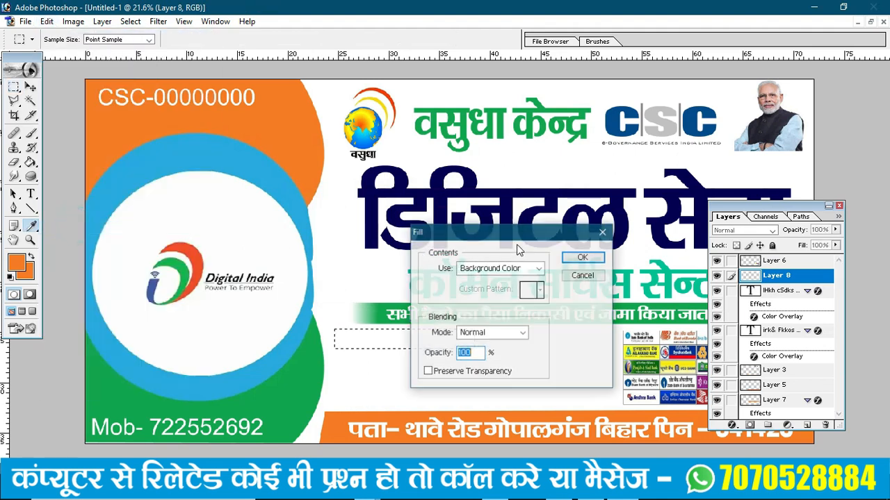
pyautogui.click(593, 257)
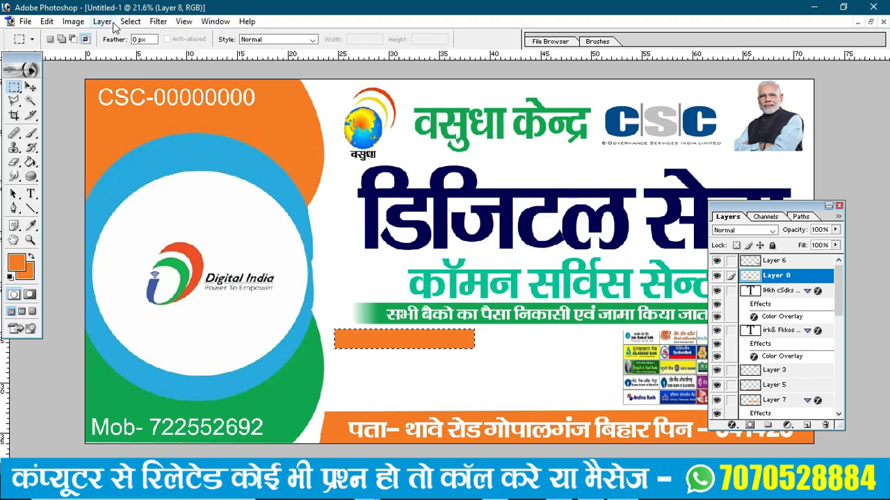
pyautogui.click(138, 22)
pyautogui.click(153, 53)
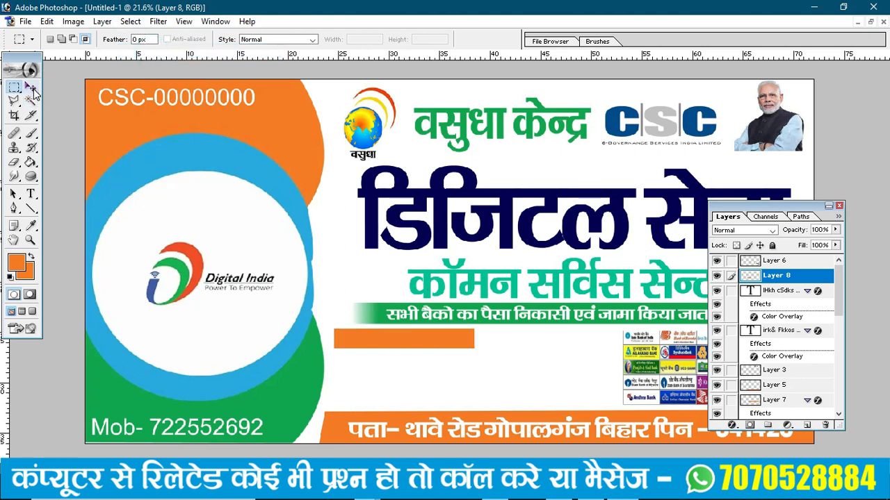
# - Copy the bank text line to the top of the stack and retype it as the heading on the orange bar
pyautogui.press('v')
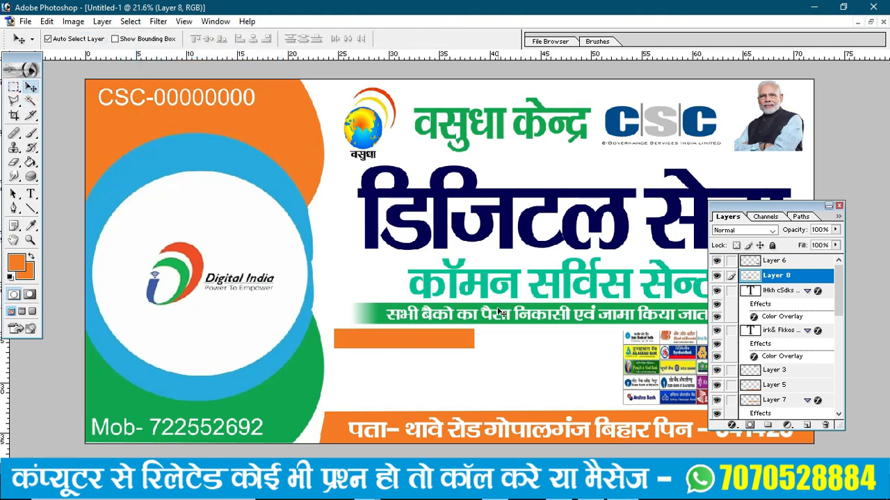
pyautogui.moveTo(500, 313); pyautogui.dragTo(390, 340)
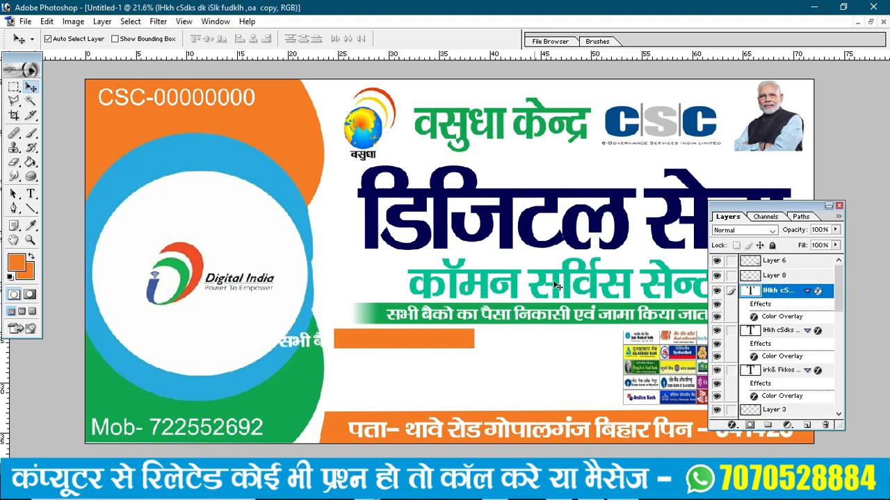
pyautogui.hotkey('ctrl', ']')
pyautogui.hotkey('ctrl', ']')
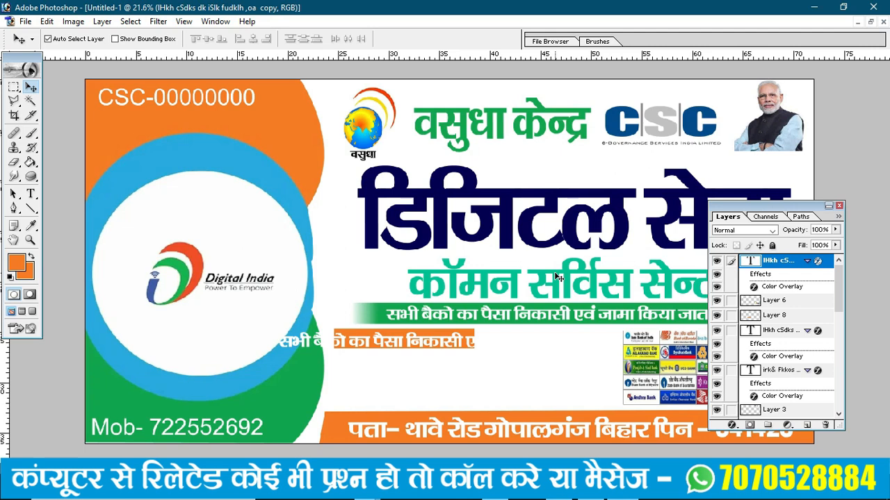
pyautogui.press('t')
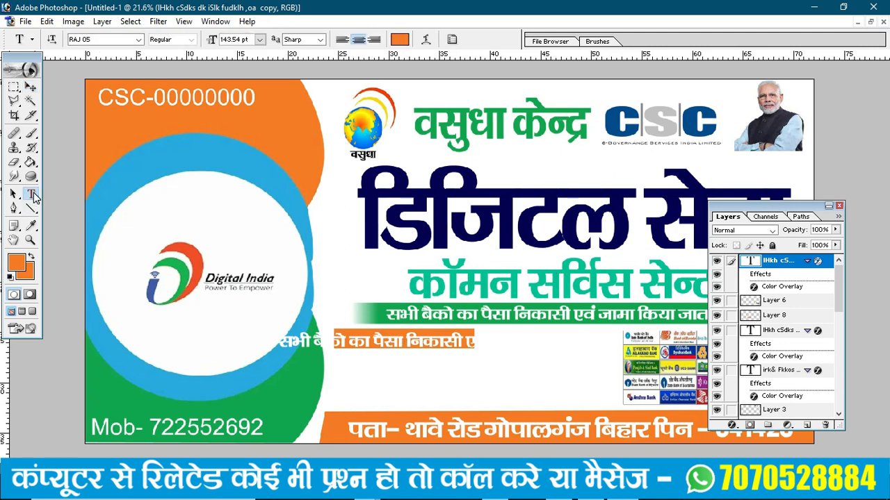
pyautogui.click(287, 343)
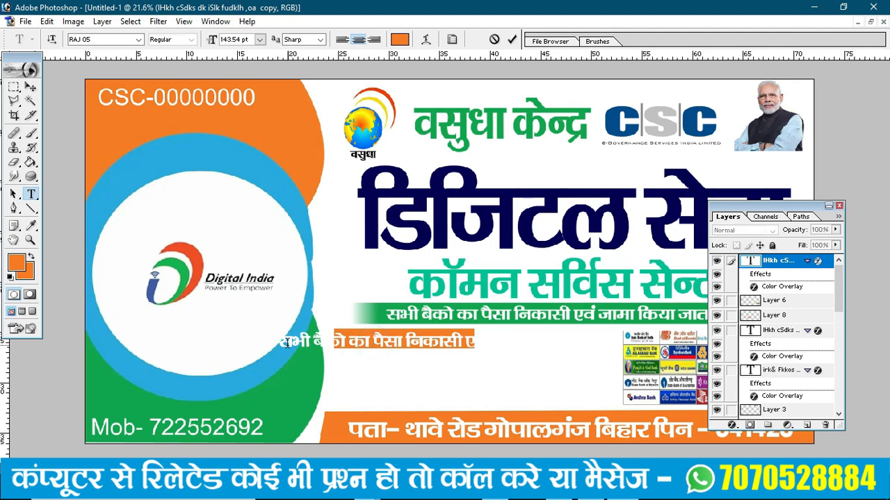
pyautogui.hotkey('ctrl', 'a')
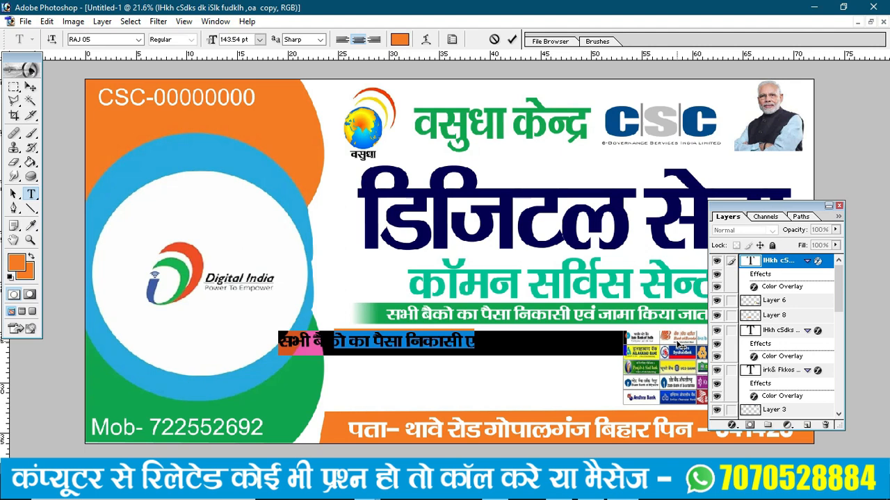
pyautogui.write('gekjh lso')
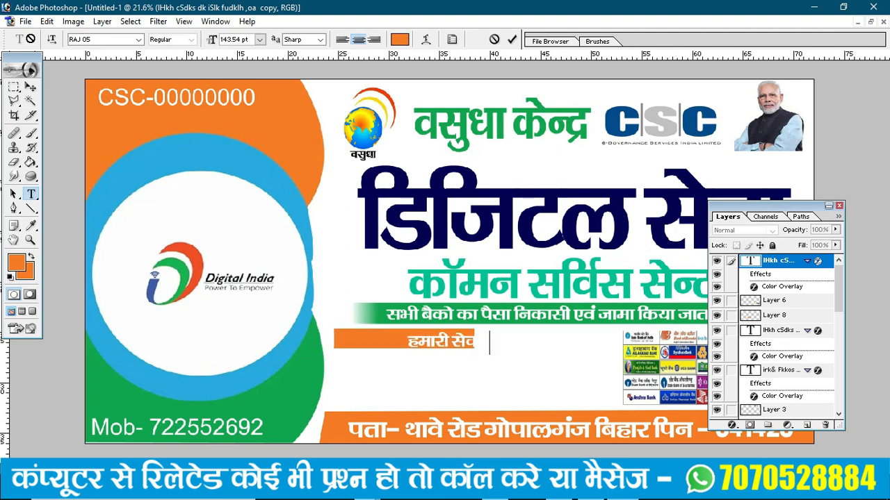
pyautogui.click(30, 87)
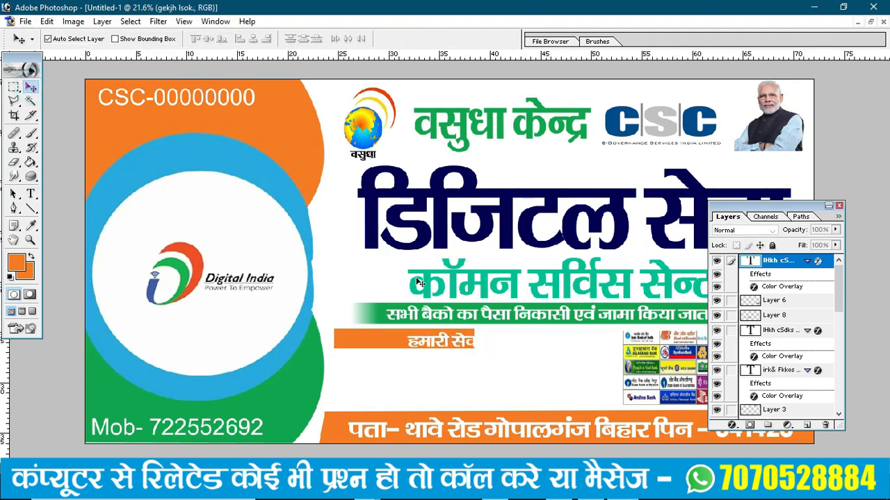
pyautogui.moveTo(433, 342); pyautogui.dragTo(366, 339)
# - Correct the heading's last letter to ए so it reads हमारी सेवाएँ
pyautogui.press('t')
pyautogui.click(435, 339)
pyautogui.press('BackSpace')
pyautogui.write('एँ')
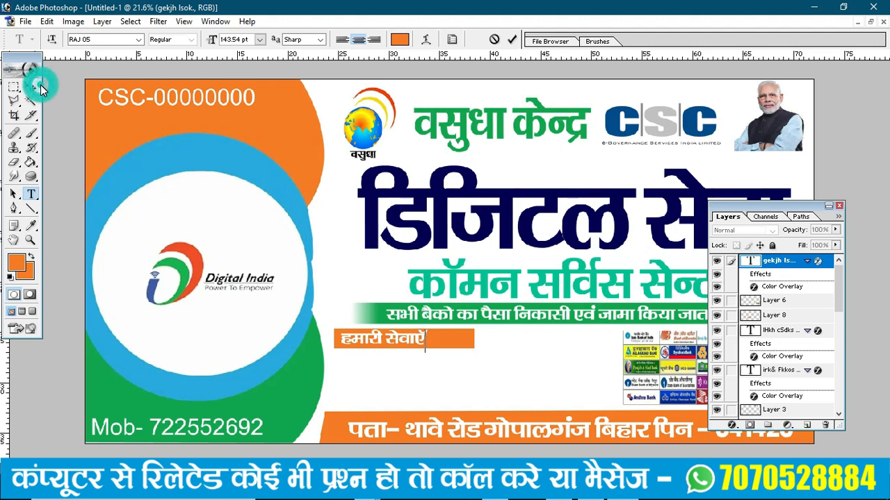
pyautogui.hotkey('ctrl', 't')
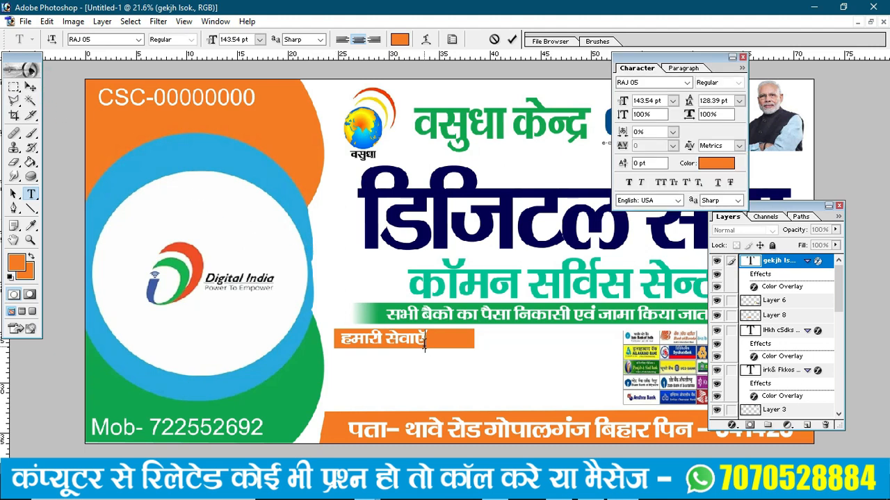
# - Stretch the heading to about 148% width and 117.8% height, then duplicate its layer
pyautogui.click(31, 86)
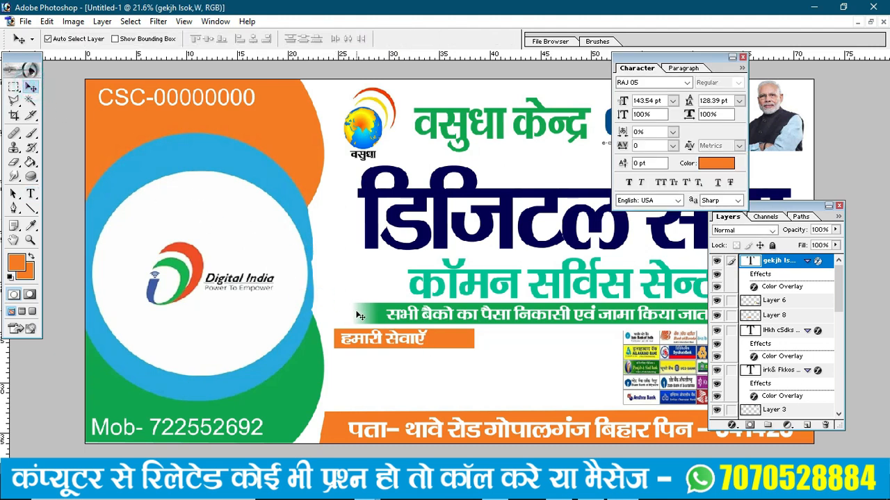
pyautogui.hotkey('ctrl', 't')
pyautogui.moveTo(430, 338); pyautogui.dragTo(470, 344)
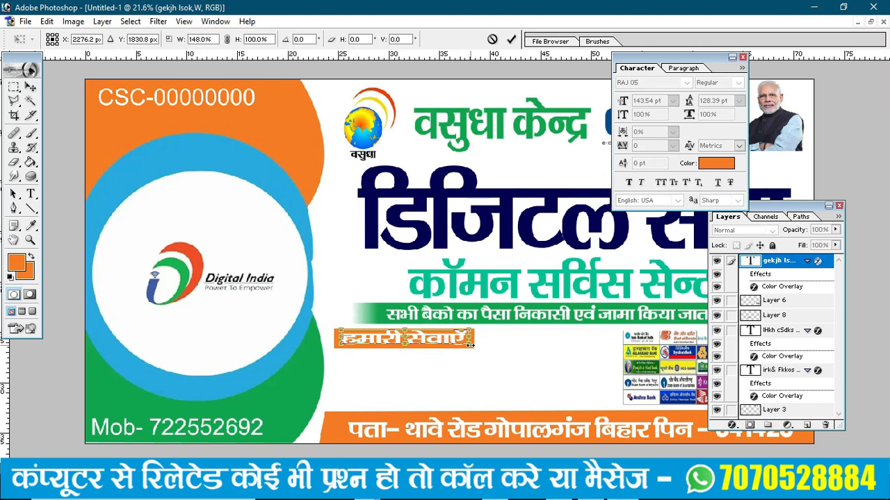
pyautogui.moveTo(295, 310); pyautogui.dragTo(511, 400)
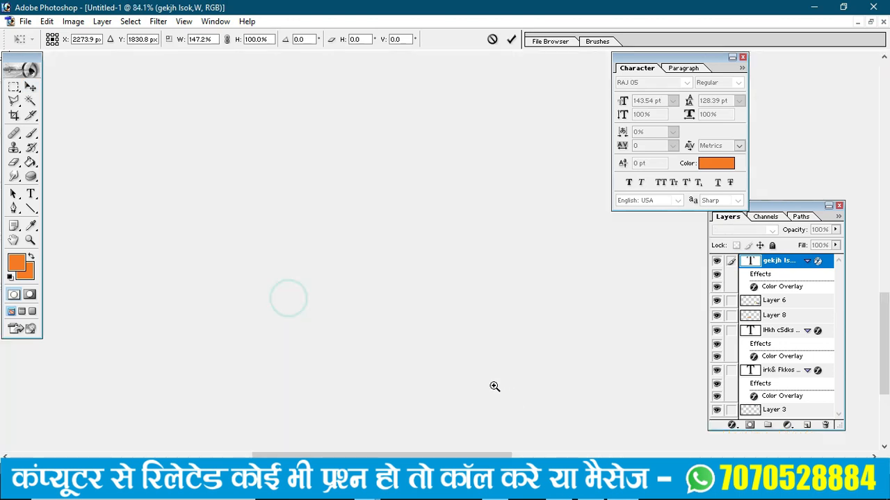
pyautogui.moveTo(460, 232); pyautogui.dragTo(463, 242)
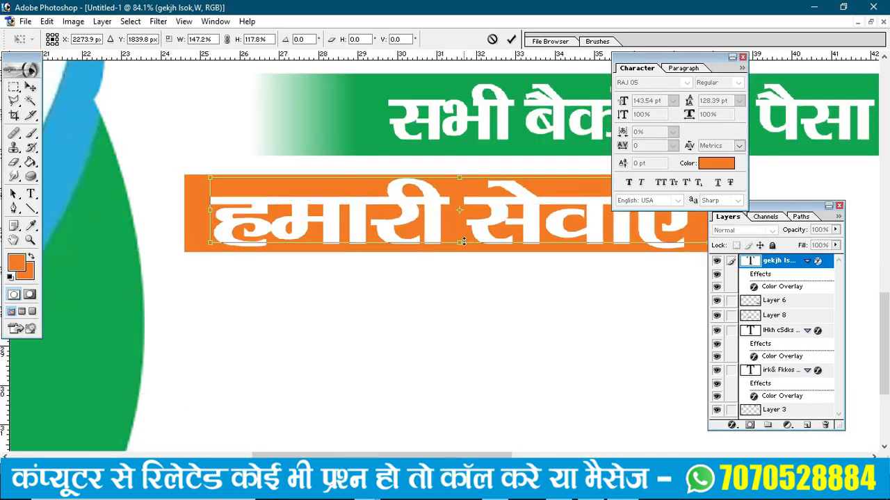
pyautogui.hotkey('ctrl', '0')
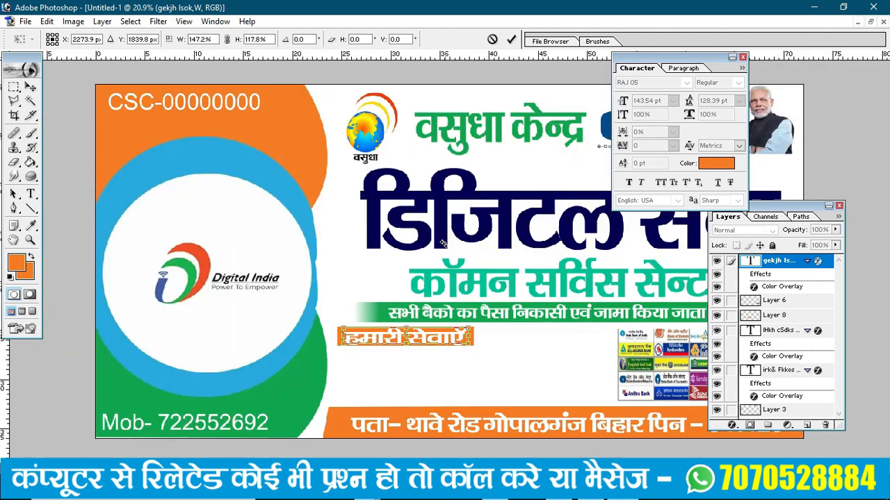
pyautogui.press('Return')
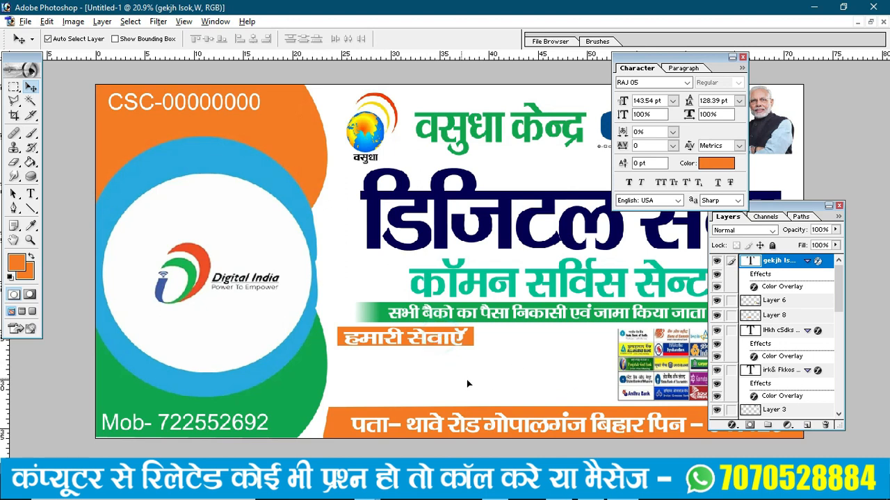
pyautogui.hotkey('ctrl', 'j')
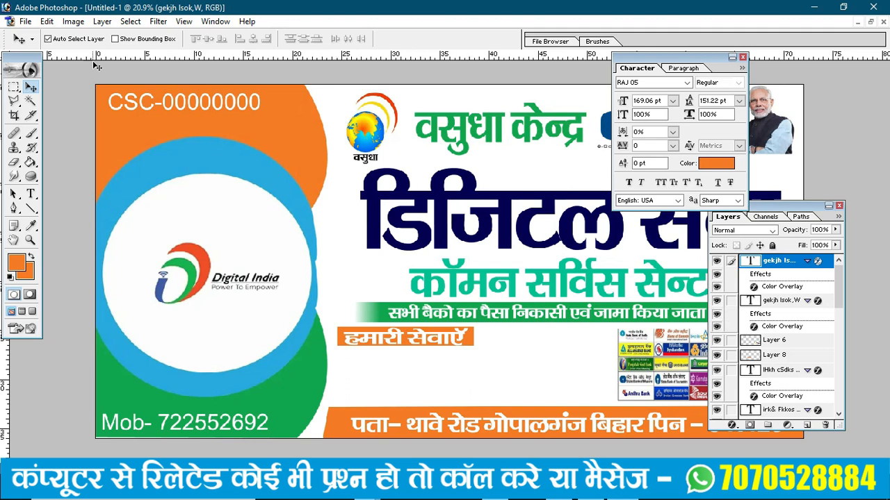
# - Give the duplicated heading layer a dark navy 000850 Color Overlay
pyautogui.click(102, 21)
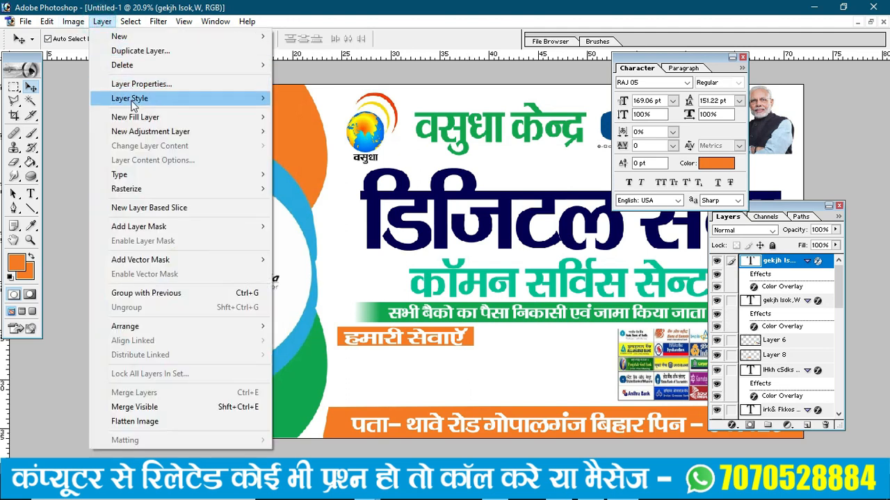
pyautogui.moveTo(132, 105)
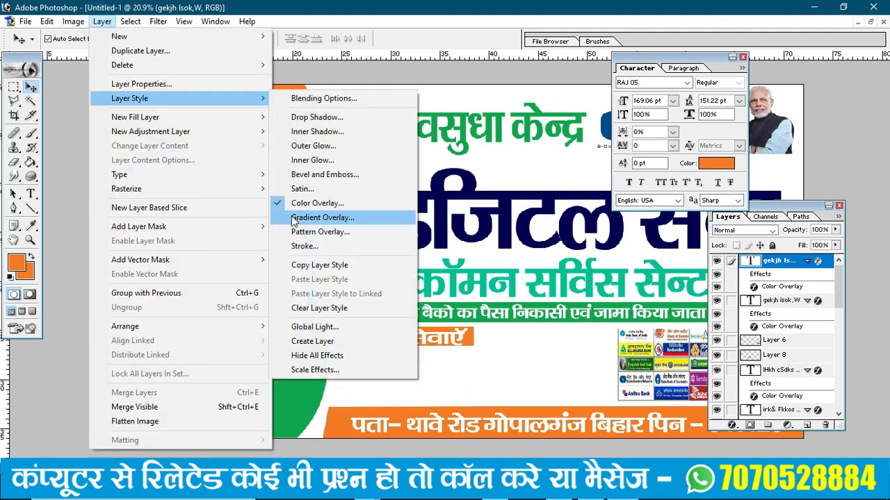
pyautogui.click(316, 204)
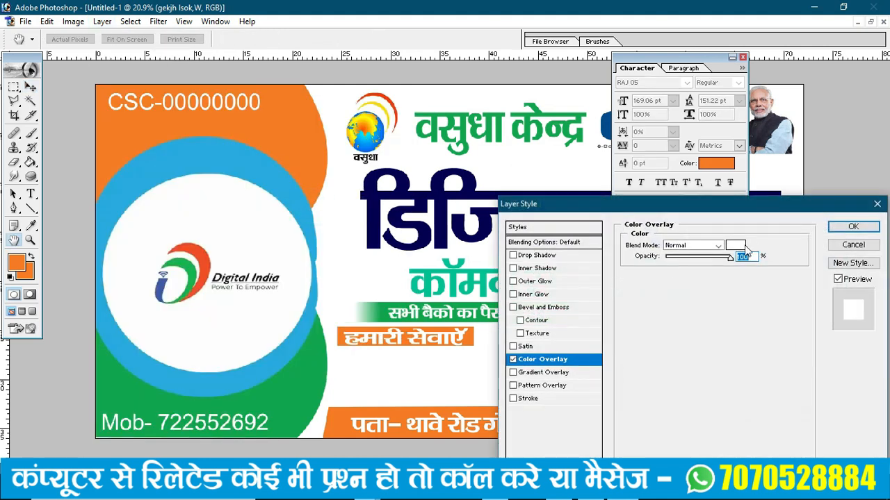
pyautogui.click(740, 245)
pyautogui.click(686, 326)
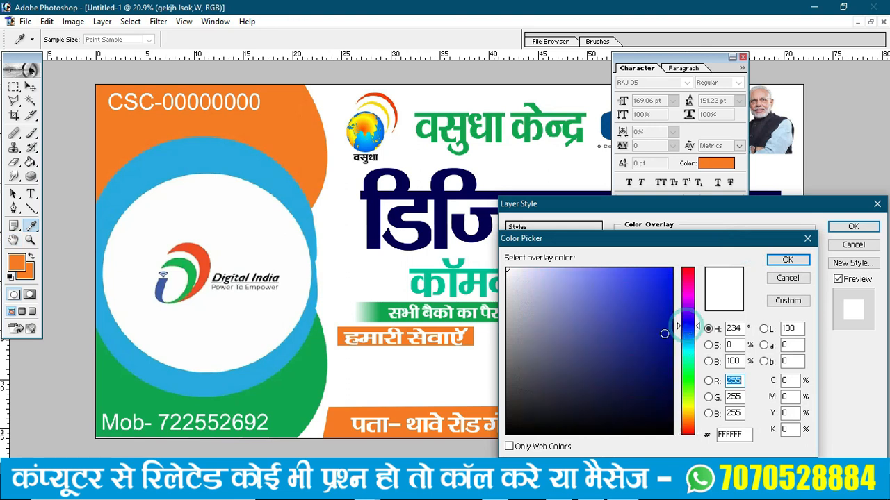
pyautogui.moveTo(665, 341); pyautogui.dragTo(671, 382)
pyautogui.click(791, 260)
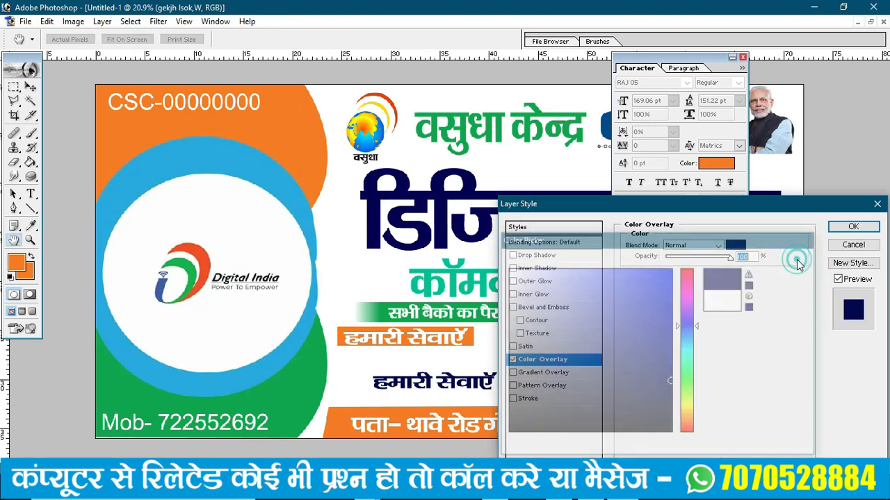
pyautogui.click(853, 227)
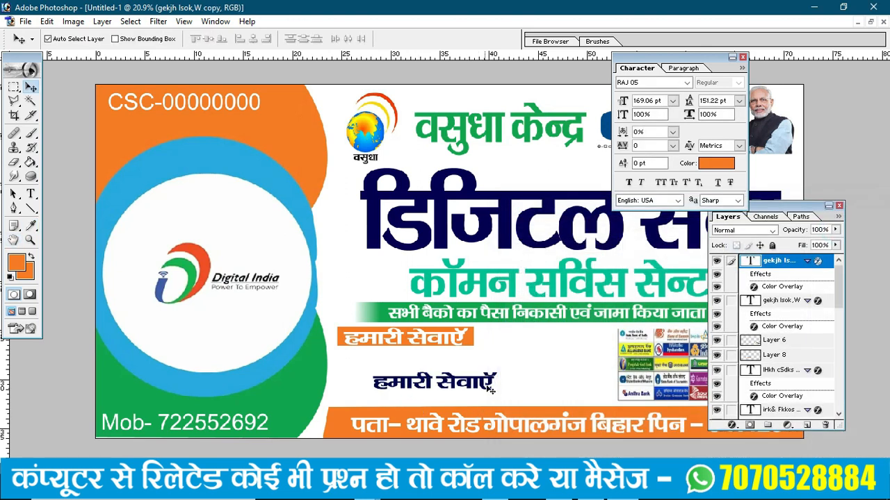
# - Retype the copy as the two-column services list, from फोटो कॉपी to पासपोट आनलाइन
pyautogui.press('t')
pyautogui.moveTo(495, 384); pyautogui.dragTo(361, 385)
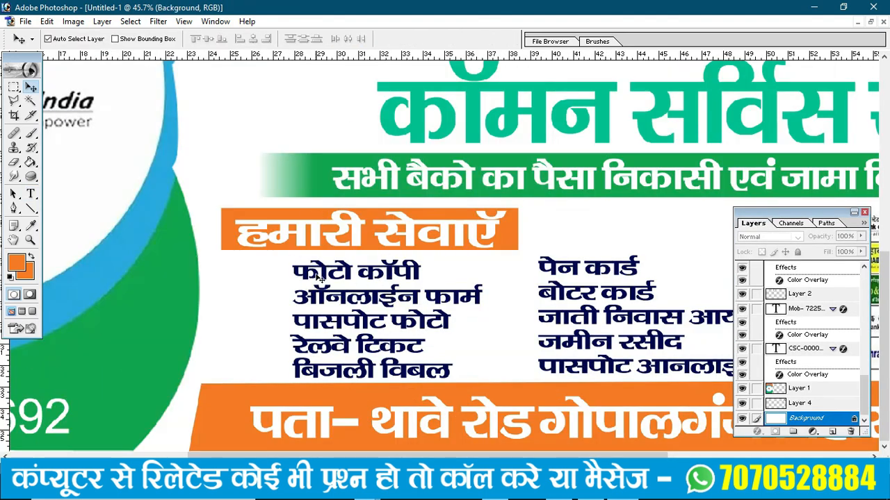
pyautogui.moveTo(329, 277); pyautogui.dragTo(328, 275)
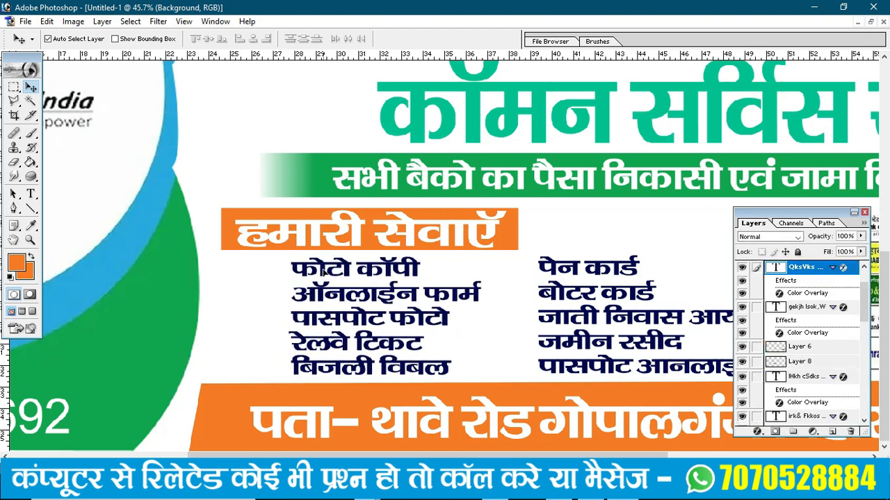
pyautogui.click(554, 271)
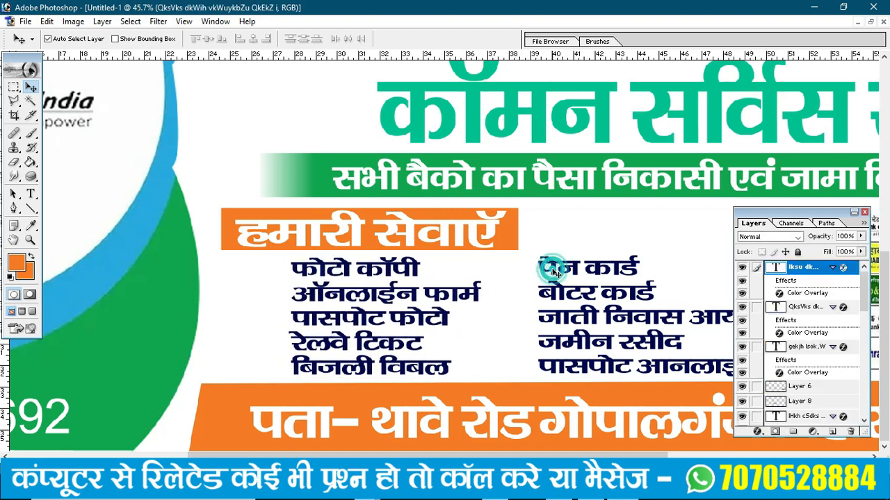
pyautogui.click(13, 88)
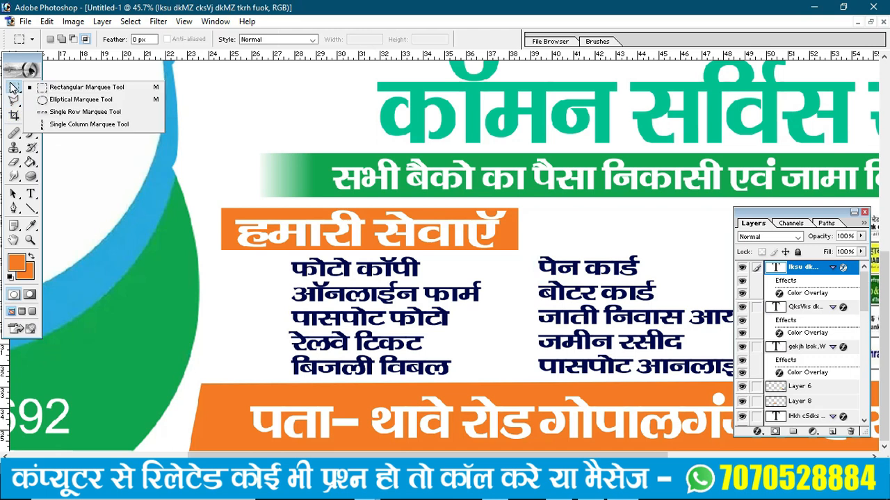
# - Fill a small circle beside फोटो कॉपी with orange on new Layer 9
pyautogui.click(64, 101)
pyautogui.moveTo(264, 261); pyautogui.dragTo(280, 275)
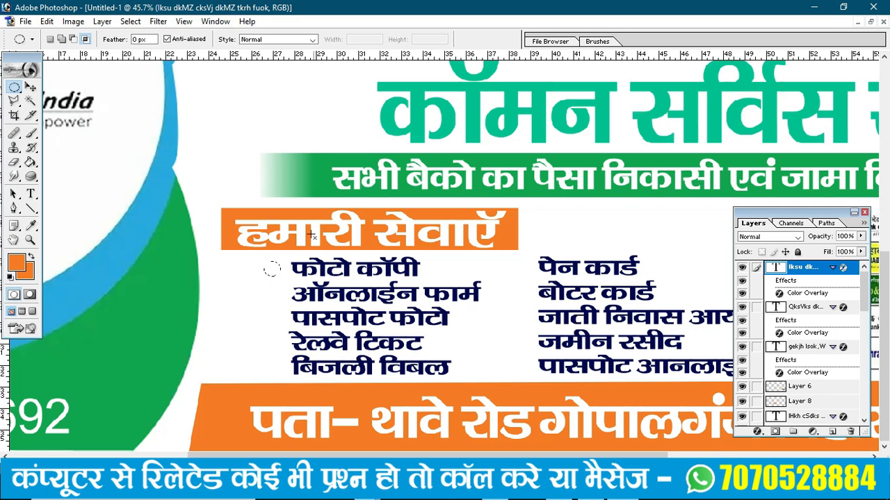
pyautogui.hotkey('ctrl', 'shift', 'n')
pyautogui.press('Return')
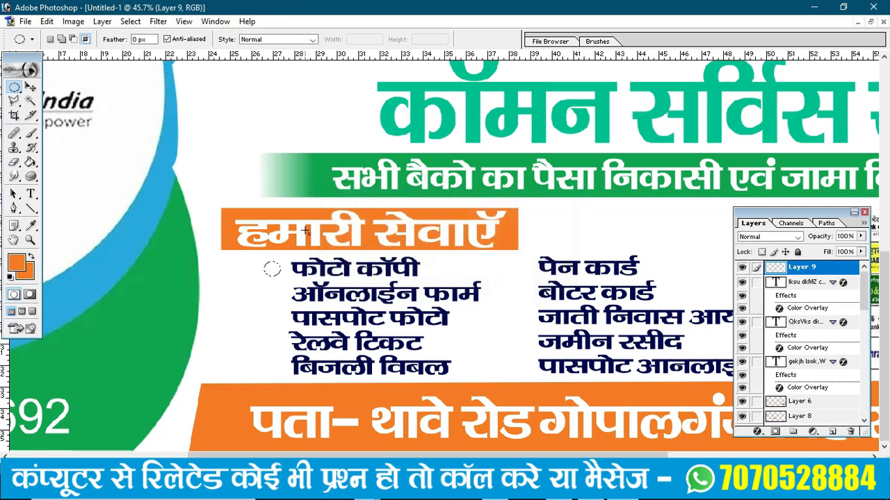
pyautogui.click(46, 21)
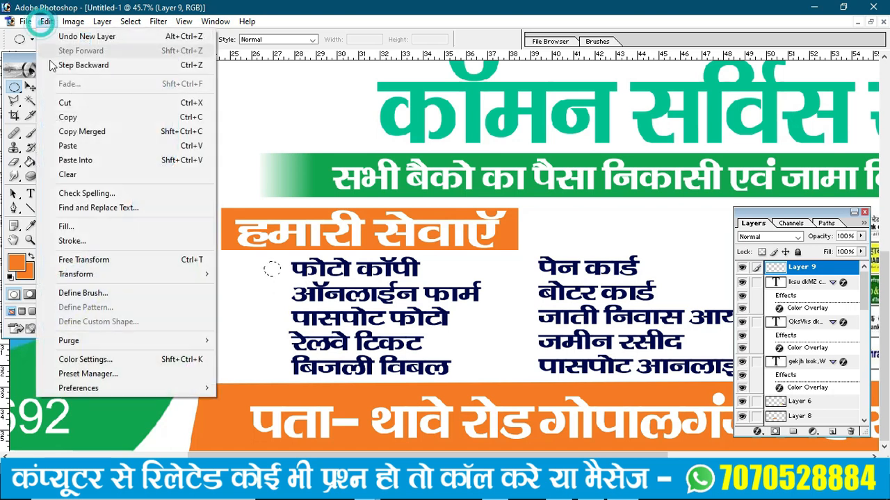
pyautogui.click(78, 227)
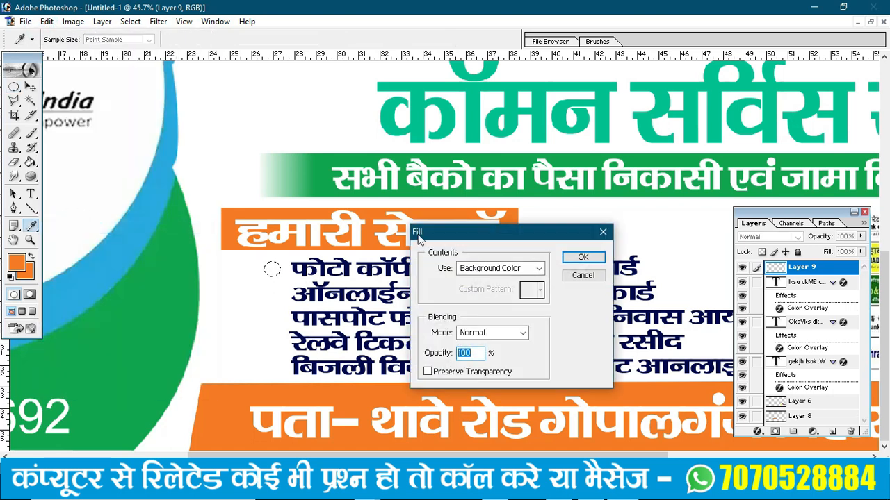
pyautogui.click(583, 257)
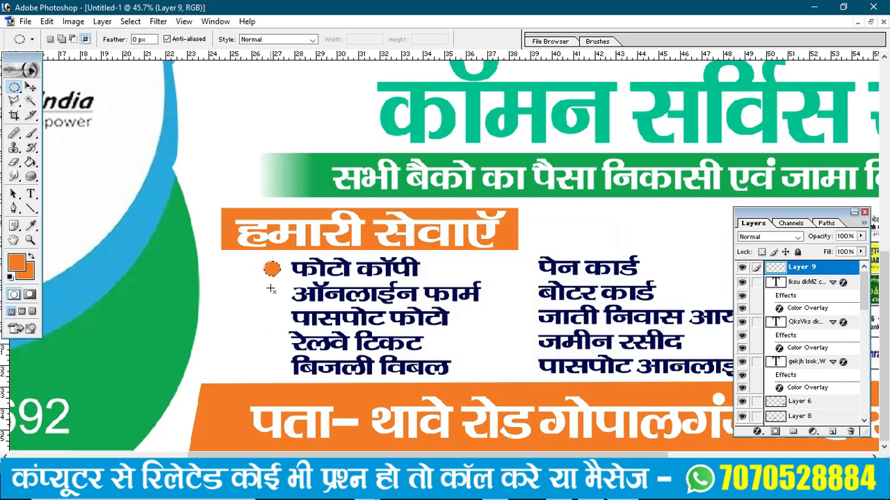
pyautogui.click(129, 21)
pyautogui.click(154, 51)
# - Add a red Color Overlay to the bullet circle
pyautogui.click(98, 23)
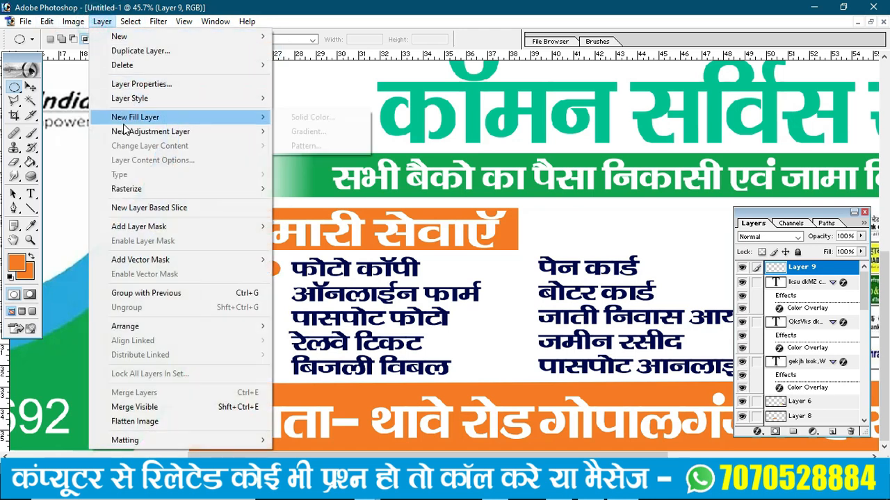
pyautogui.moveTo(120, 102)
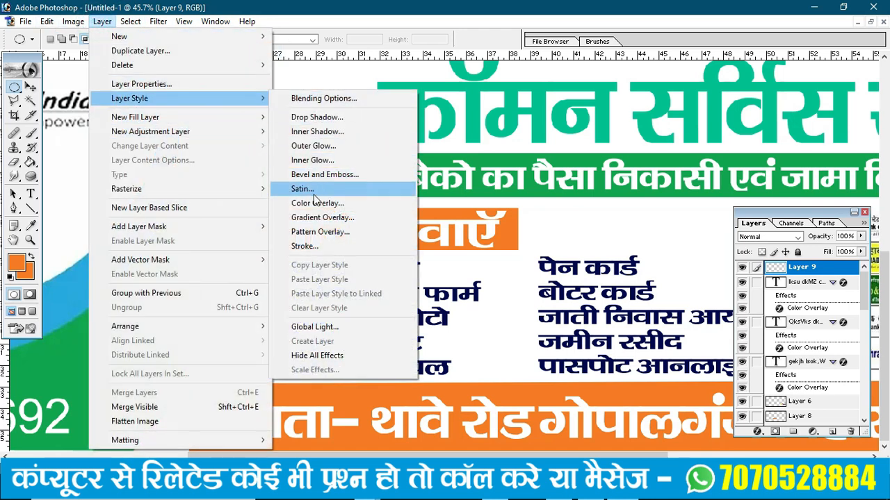
pyautogui.click(317, 201)
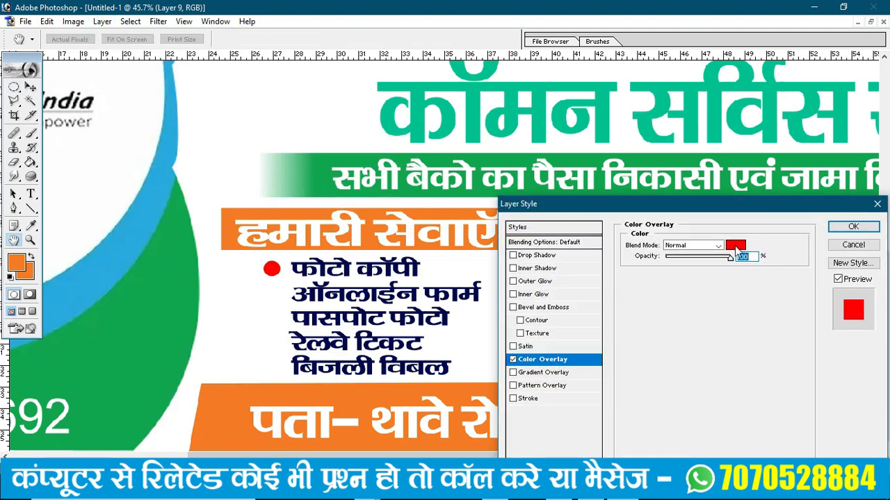
pyautogui.click(848, 227)
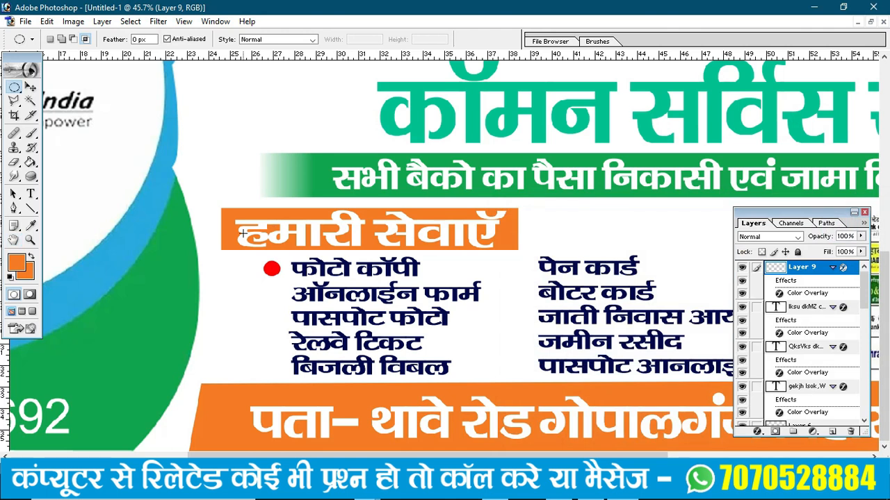
# - Copy the red bullet beside each service line in both columns, then view the whole banner
pyautogui.moveTo(210, 213); pyautogui.dragTo(387, 426)
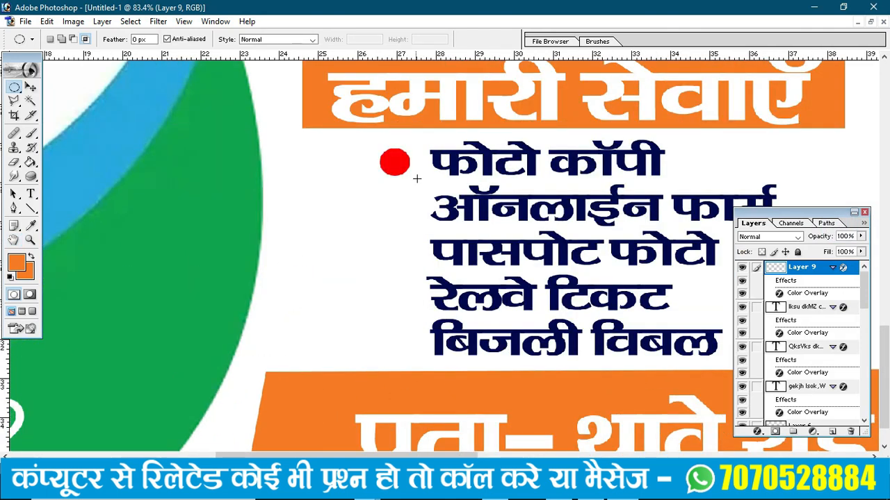
pyautogui.click(30, 87)
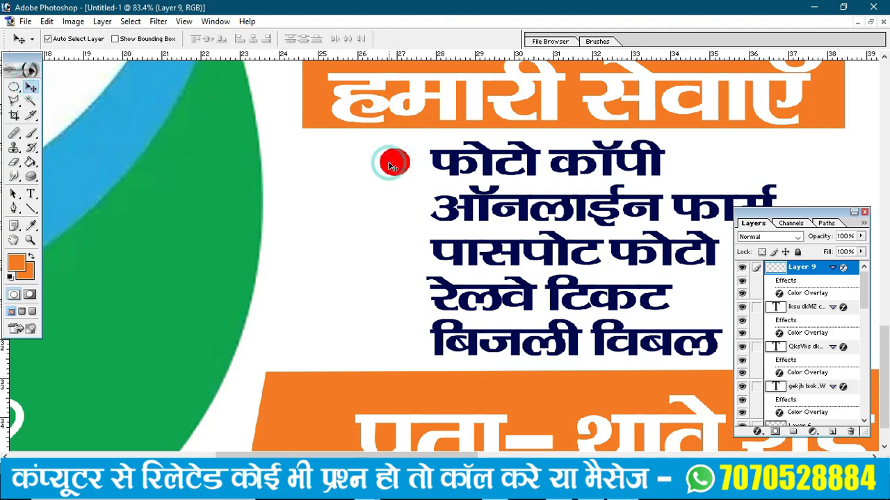
pyautogui.moveTo(391, 167); pyautogui.dragTo(395, 342)
pyautogui.hotkey('ctrl', '-')
pyautogui.hotkey('ctrl', '-')
pyautogui.hotkey('ctrl', '-')
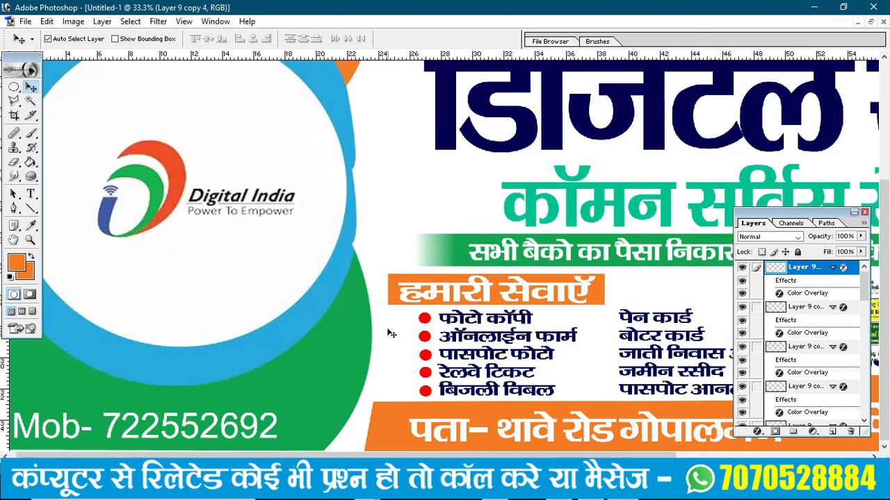
pyautogui.click(425, 321)
pyautogui.moveTo(427, 322); pyautogui.dragTo(605, 393)
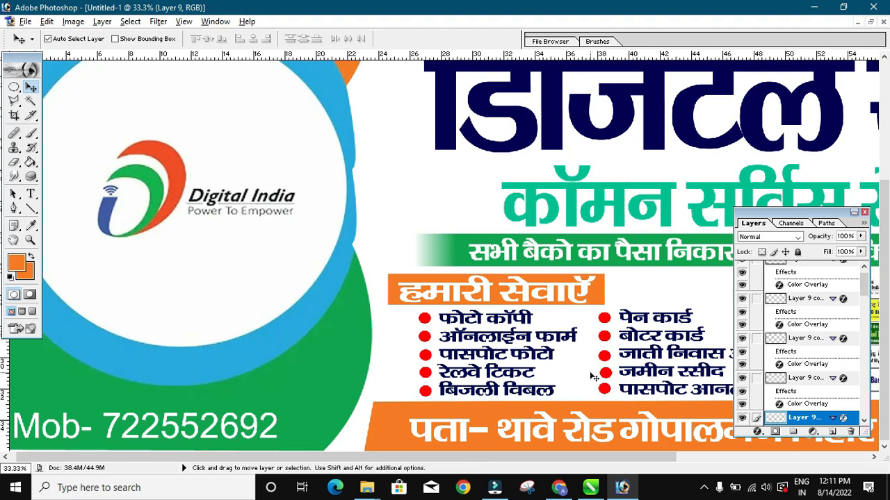
pyautogui.hotkey('ctrl', '0')
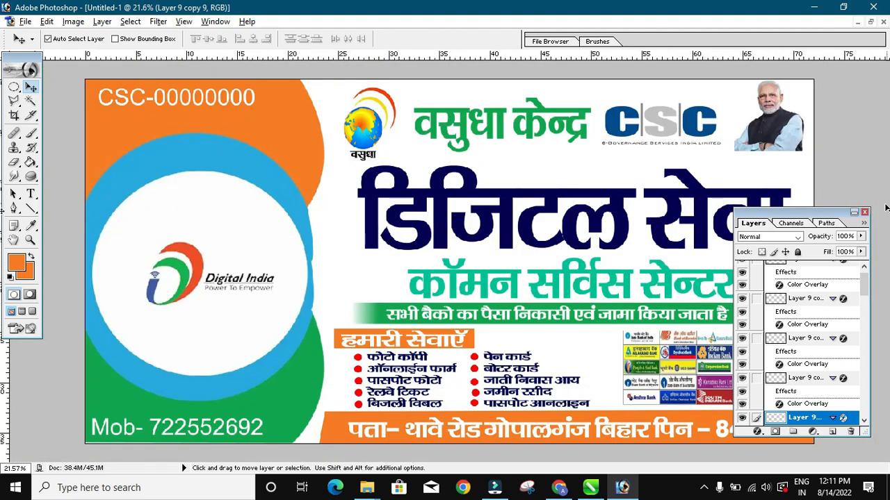
pyautogui.click(865, 212)
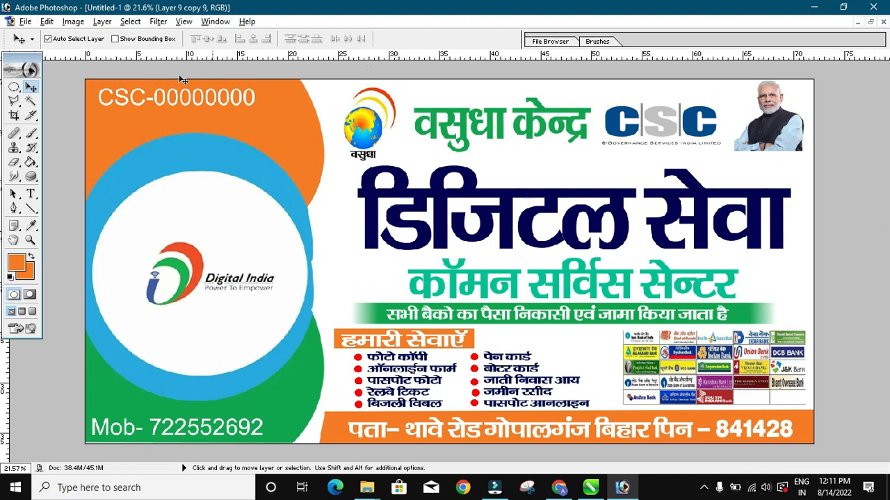